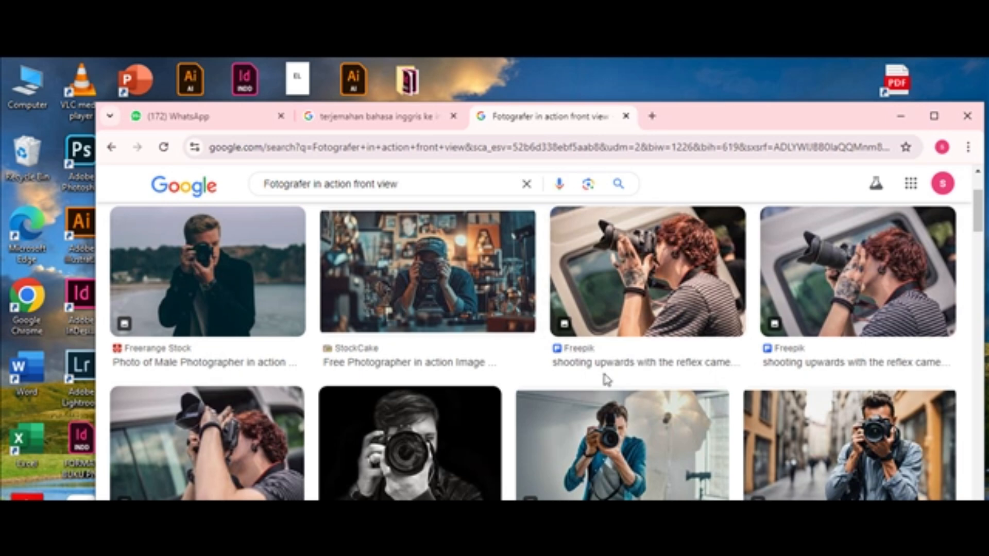
- Copy the iStock preview image of the photographer in the blue shirt from the image search results
{"action": "left_click_drag", "start_coordinate": [781, 130], "coordinate": [767, 94]}
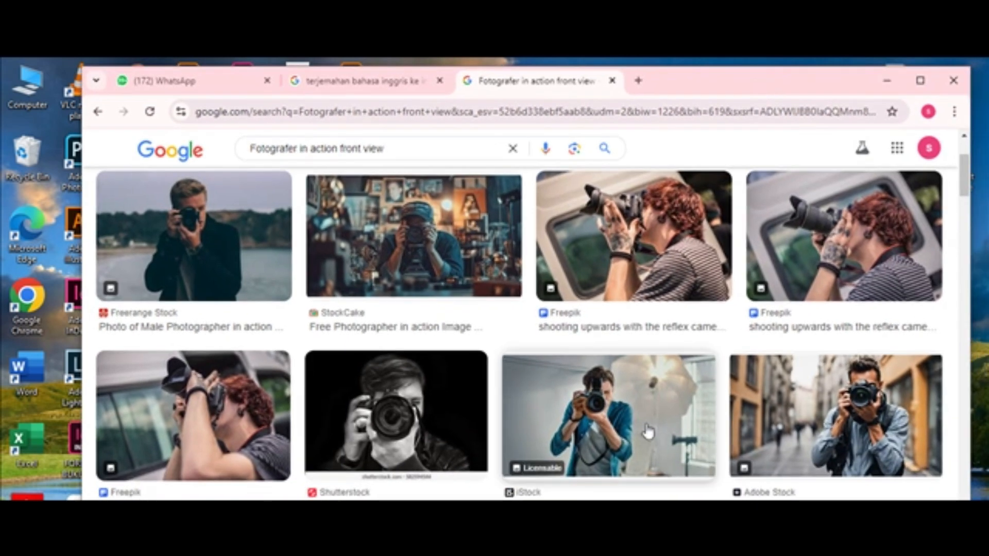
{"action": "left_click", "coordinate": [638, 418]}
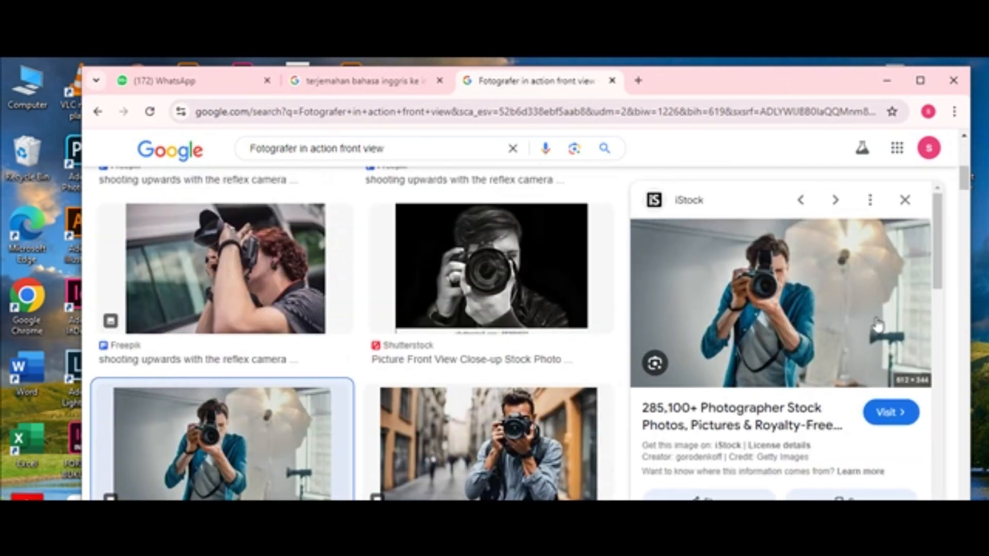
{"action": "right_click", "coordinate": [788, 334]}
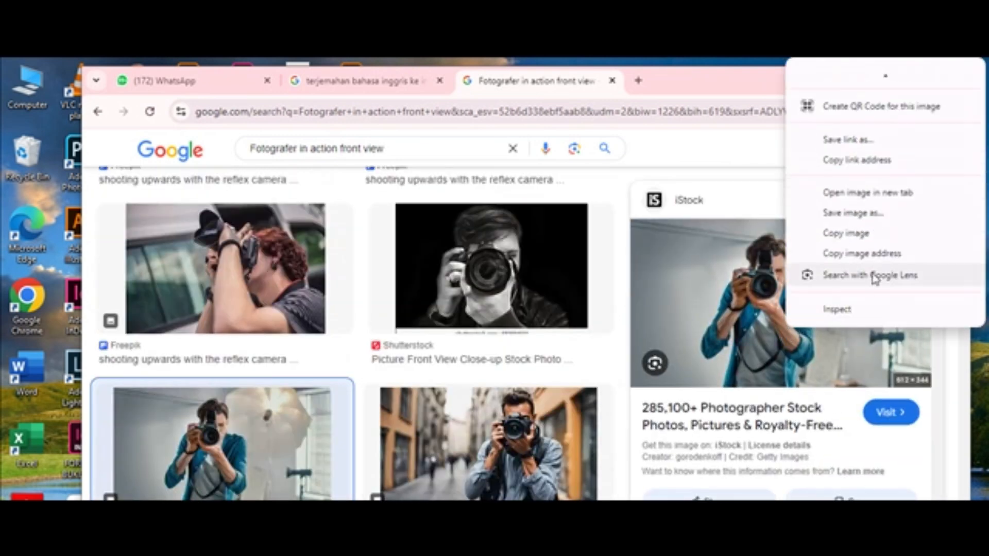
{"action": "left_click", "coordinate": [854, 240]}
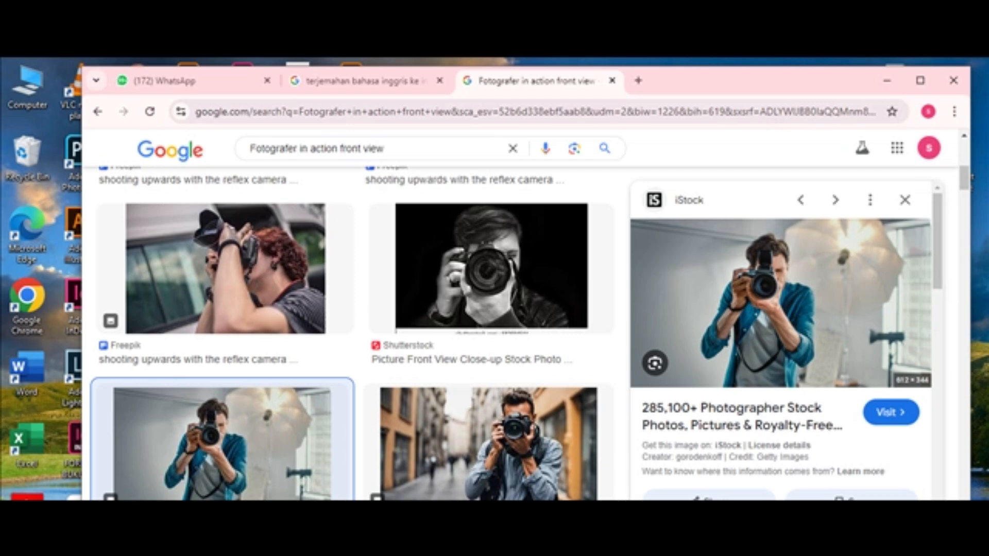
- Switch to Photoshop and create a new RGB document of 1080 by 1080 pixels at 72 pixels/inch
{"action": "key", "text": "alt+Tab"}
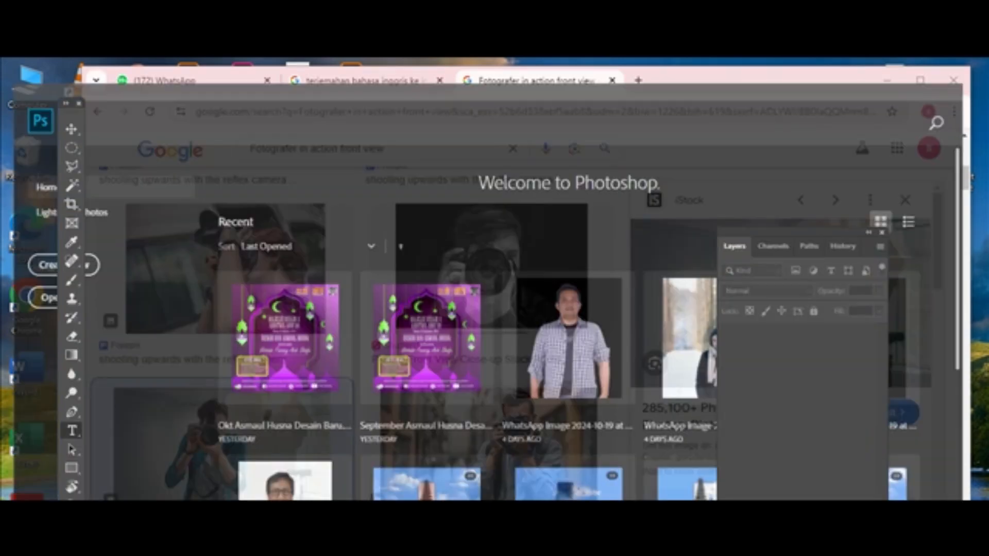
{"action": "left_click", "coordinate": [40, 67]}
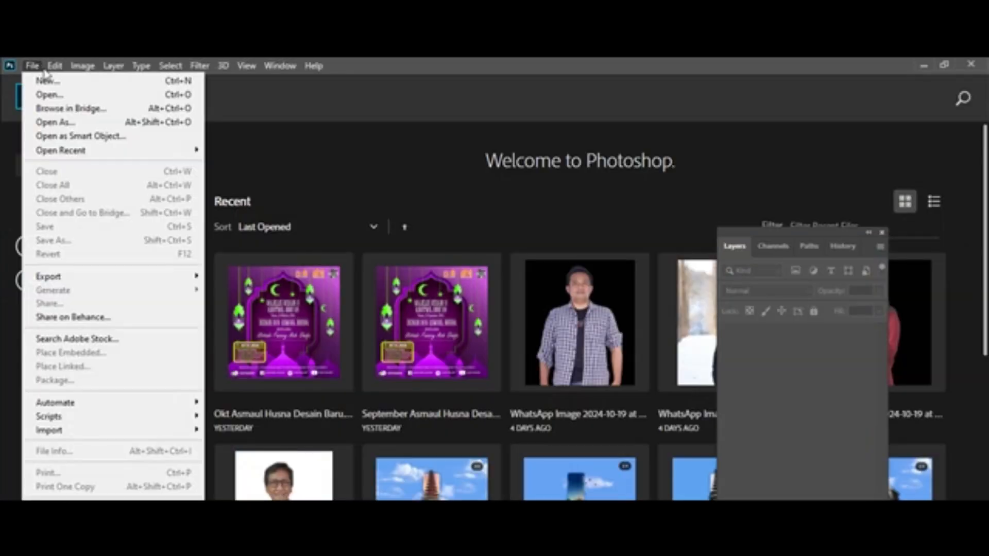
{"action": "left_click", "coordinate": [45, 82]}
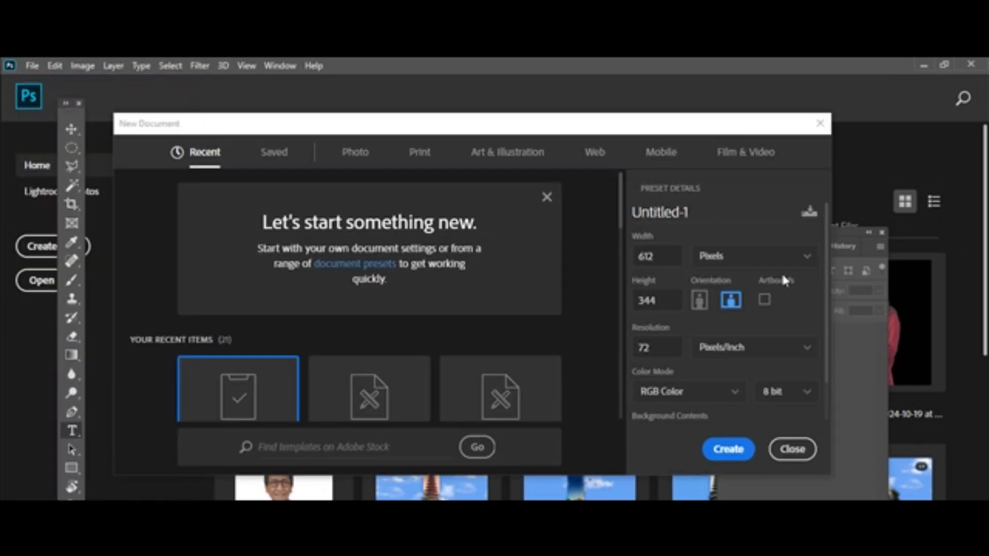
{"action": "left_click", "coordinate": [653, 258]}
{"action": "key", "text": "BackSpace"}
{"action": "type", "text": "1080"}
{"action": "left_click", "coordinate": [661, 307]}
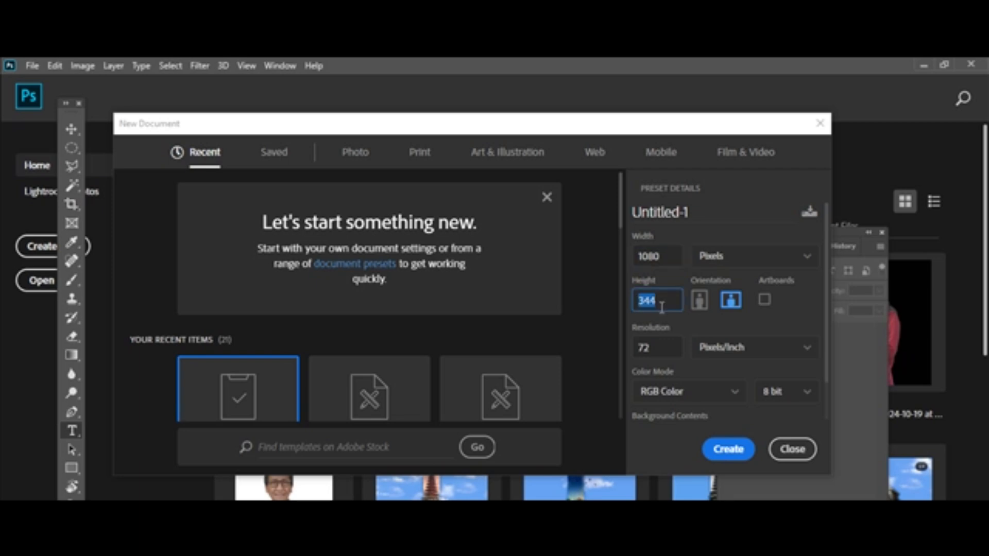
{"action": "left_click", "coordinate": [726, 453]}
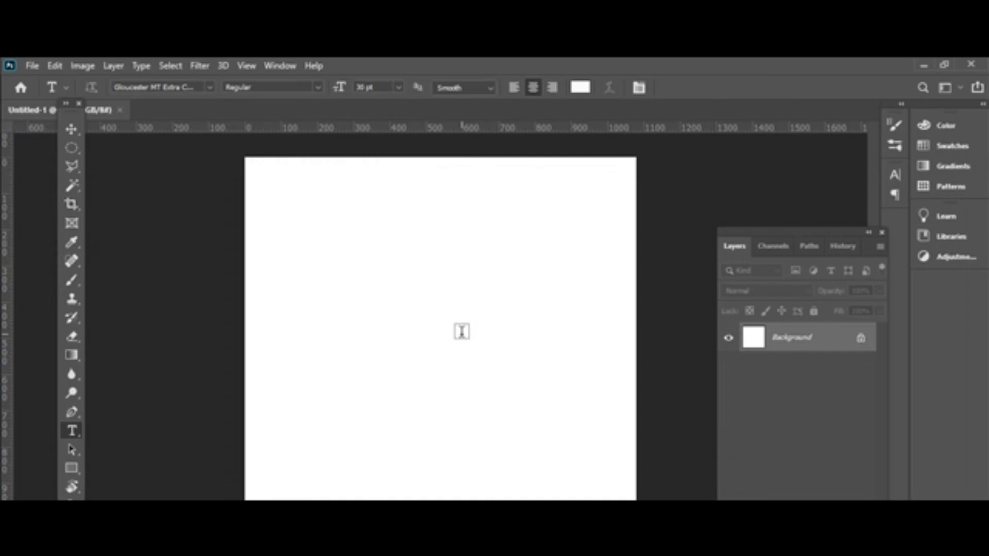
- Paste the copied photo, enlarge it to about 300% and position it with the photographer near the canvas centre
{"action": "left_click", "coordinate": [79, 133]}
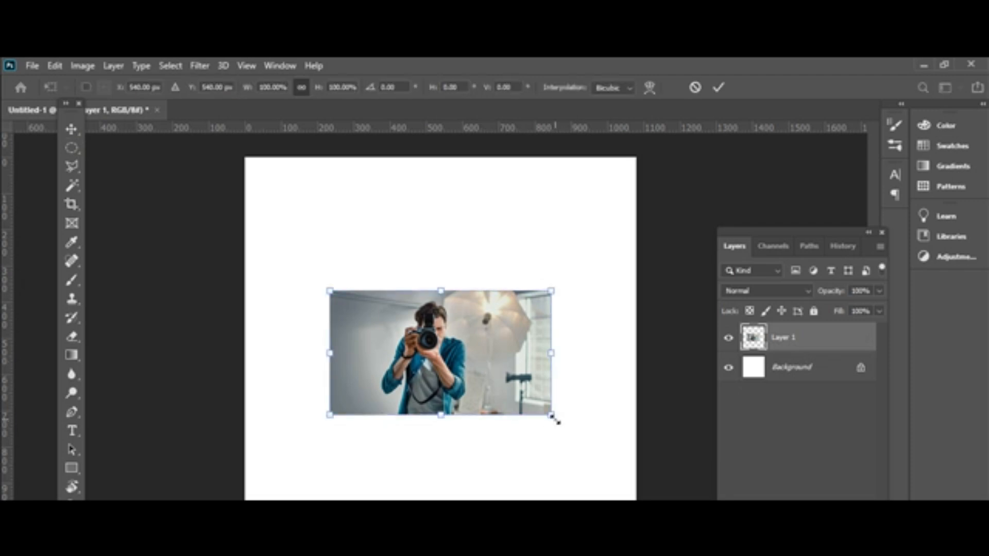
{"action": "left_click_drag", "start_coordinate": [555, 420], "coordinate": [749, 525]}
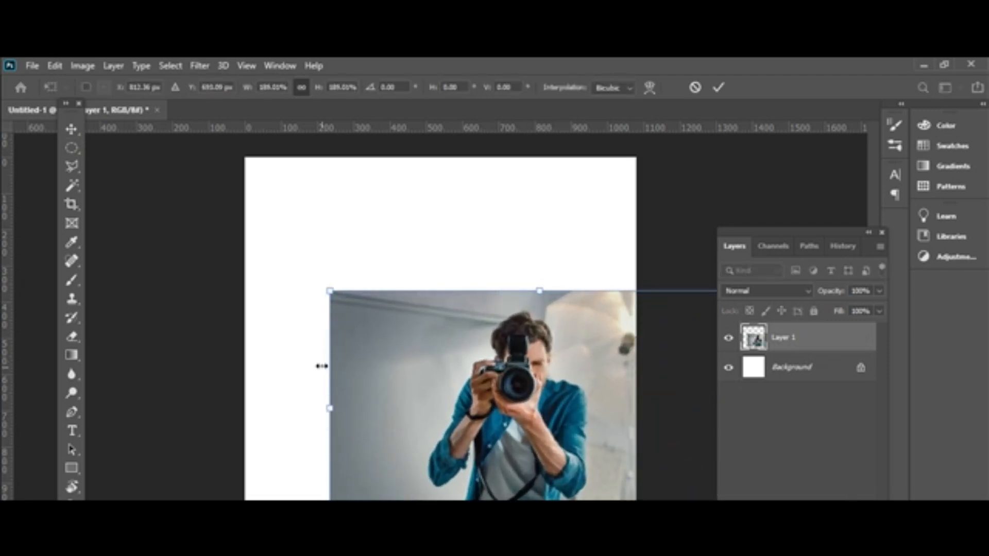
{"action": "left_click_drag", "start_coordinate": [319, 279], "coordinate": [89, 155]}
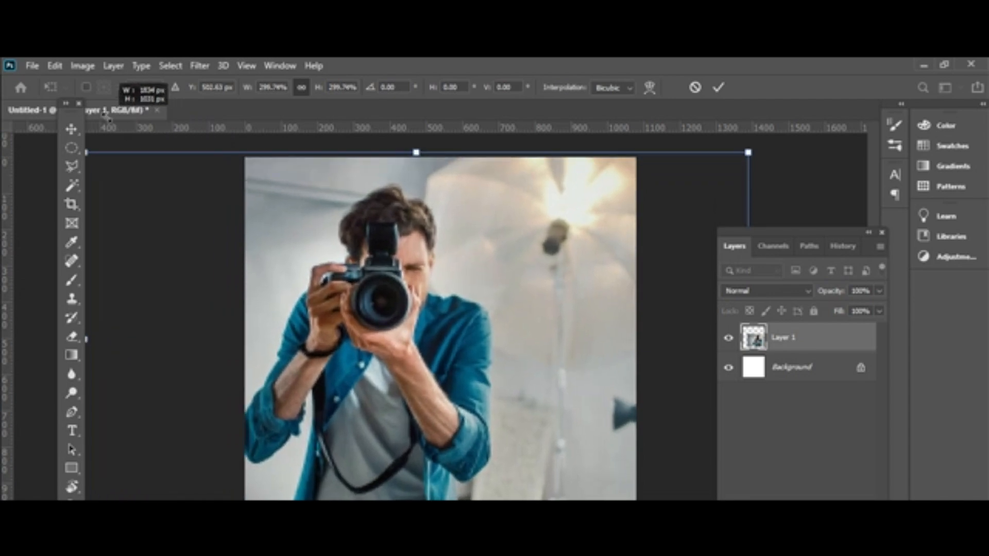
{"action": "left_click_drag", "start_coordinate": [432, 376], "coordinate": [481, 392]}
{"action": "key", "text": "Return"}
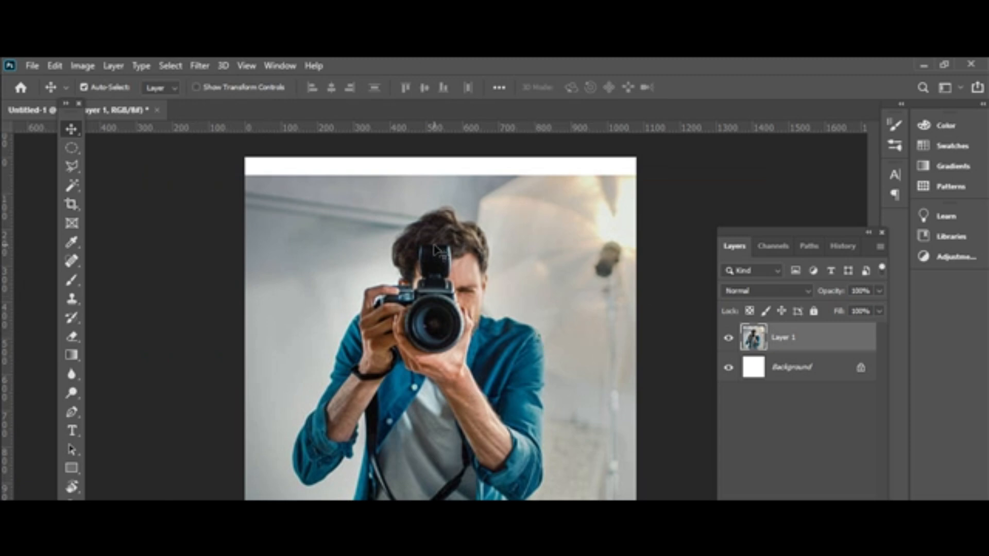
- Select the photographer with the Object Selection tool, using add-to-selection and Rectangle mode
{"action": "left_click", "coordinate": [71, 148]}
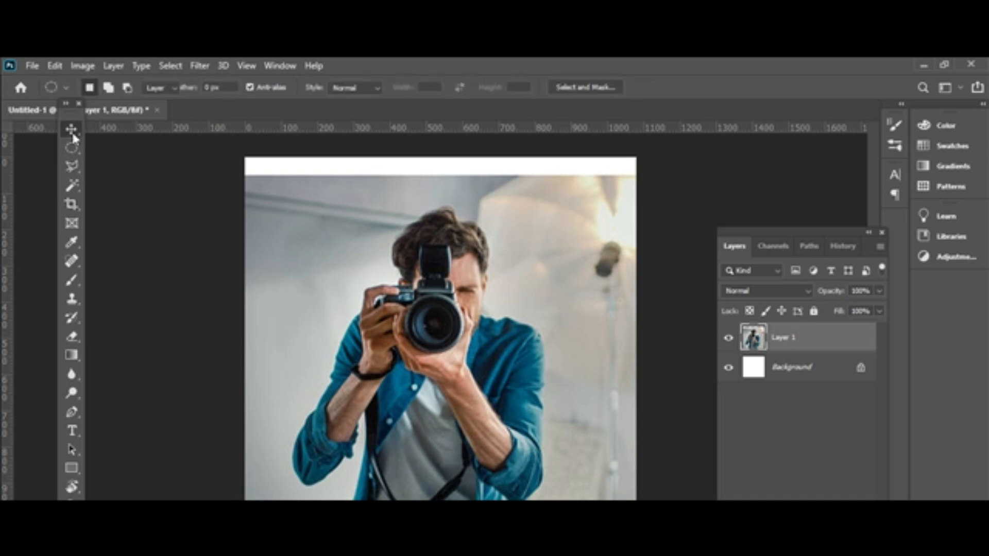
{"action": "left_click", "coordinate": [73, 130]}
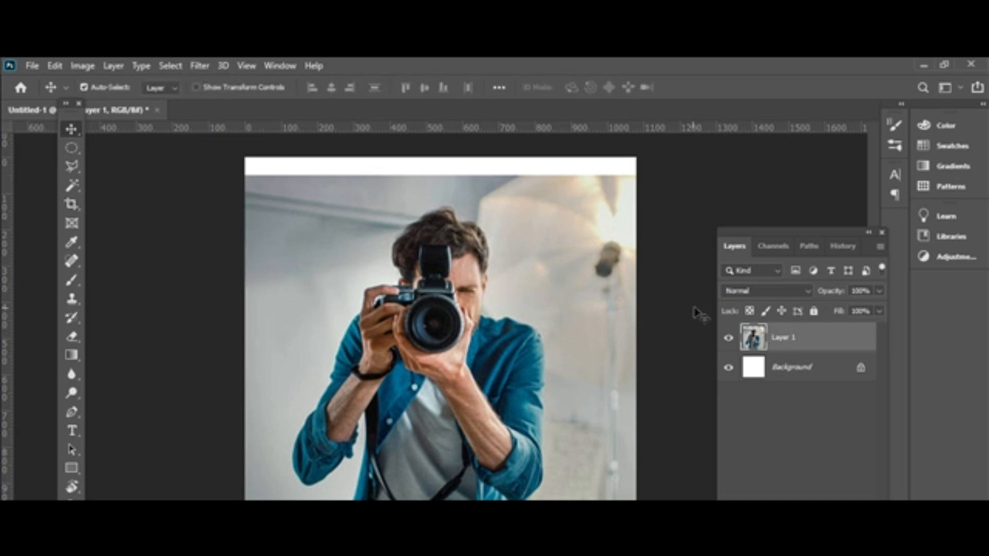
{"action": "left_click", "coordinate": [73, 186]}
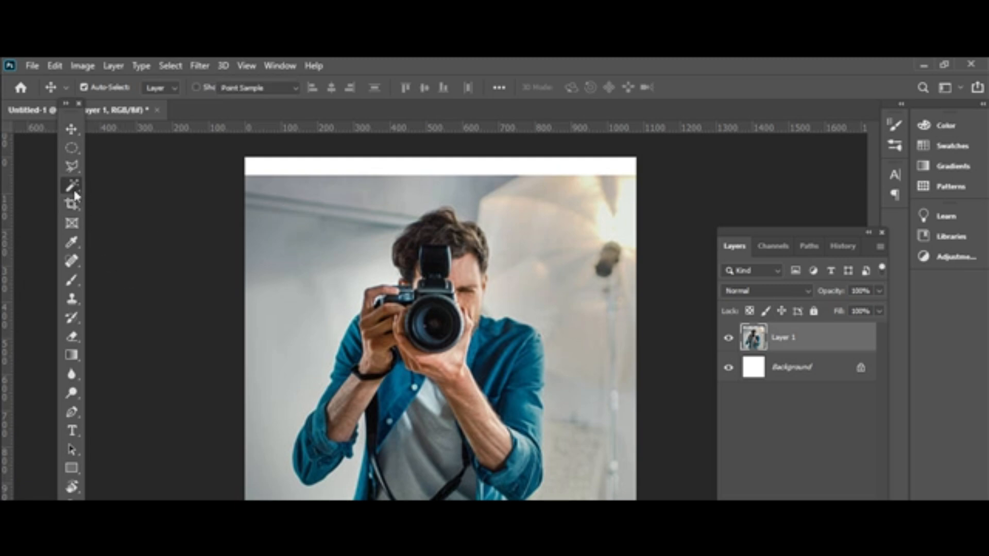
{"action": "left_click", "coordinate": [135, 185]}
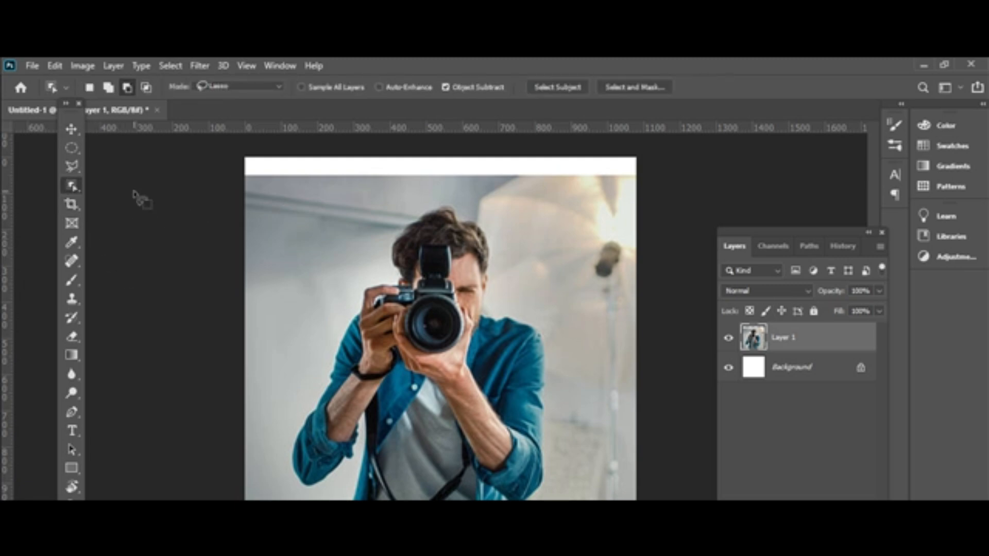
{"action": "left_click", "coordinate": [108, 88]}
{"action": "left_click", "coordinate": [248, 88]}
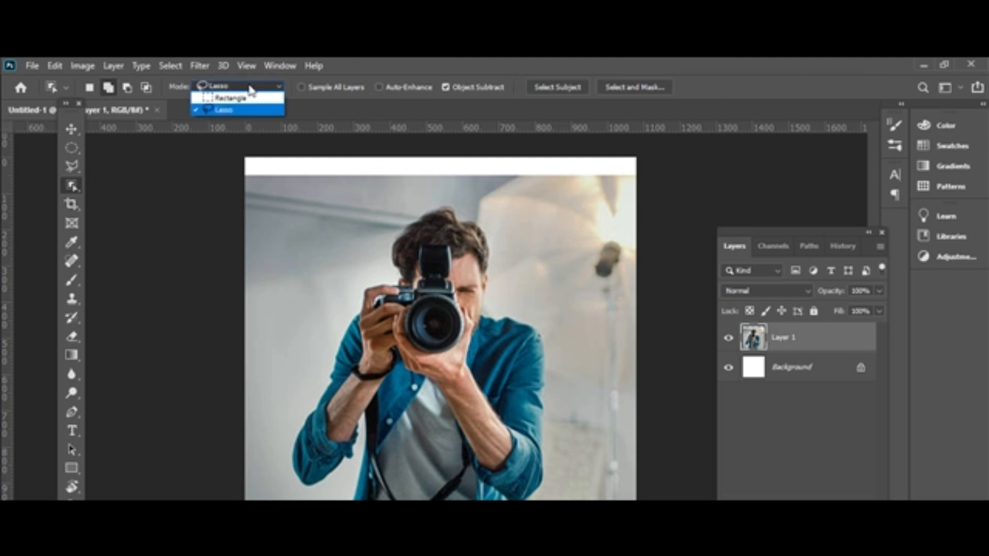
{"action": "left_click", "coordinate": [249, 100]}
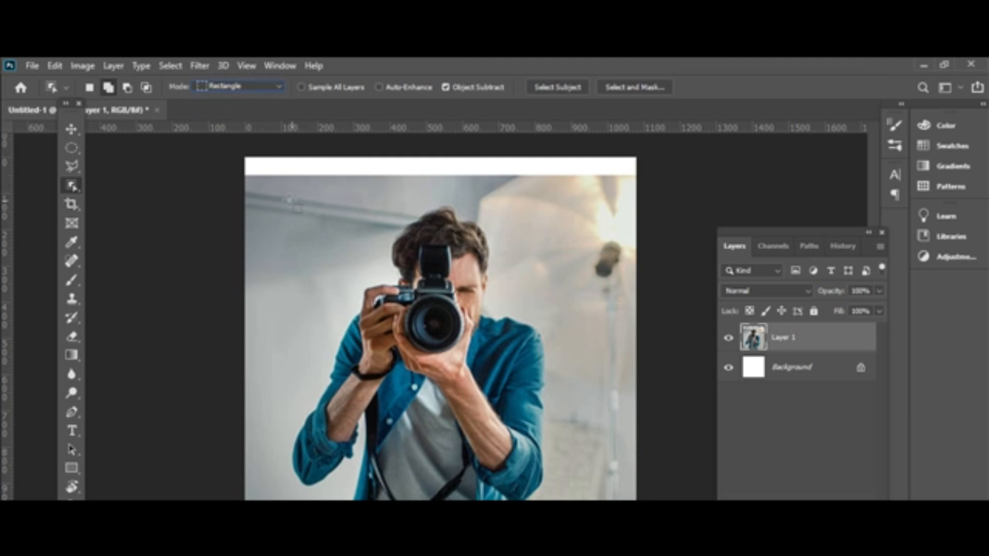
{"action": "left_click_drag", "start_coordinate": [284, 198], "coordinate": [554, 502]}
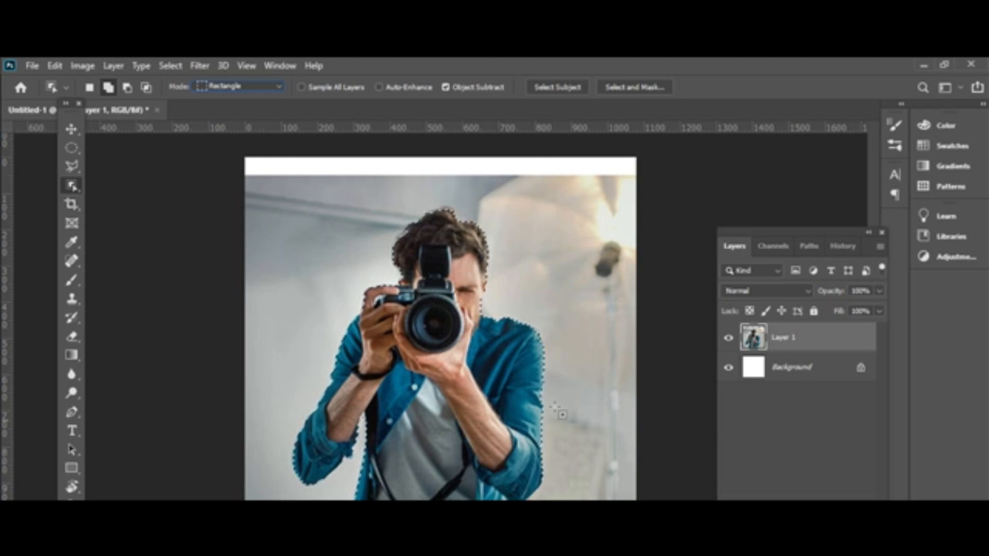
- Invert the selection and delete the photo's backdrop around the photographer, checking the cutout against transparency
{"action": "left_click", "coordinate": [171, 65]}
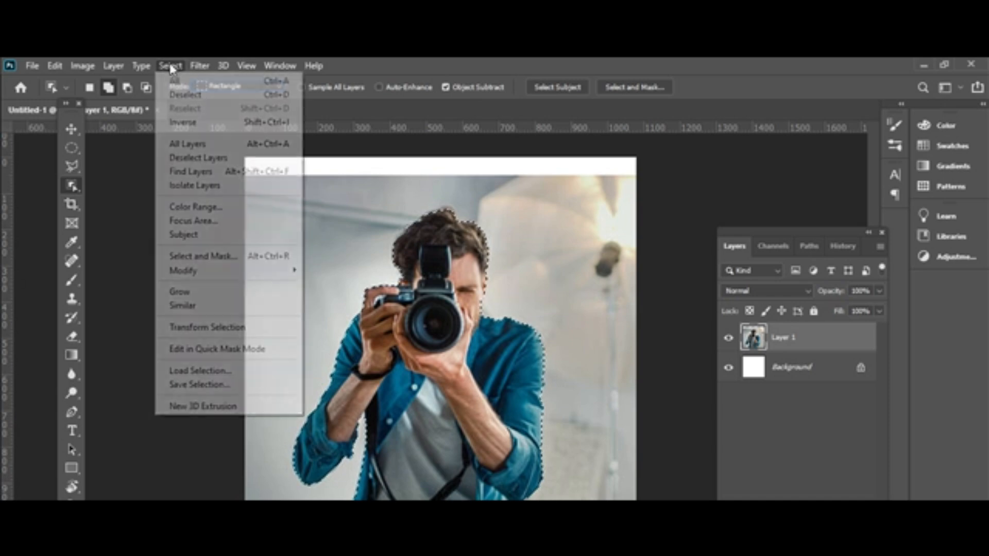
{"action": "left_click", "coordinate": [193, 123]}
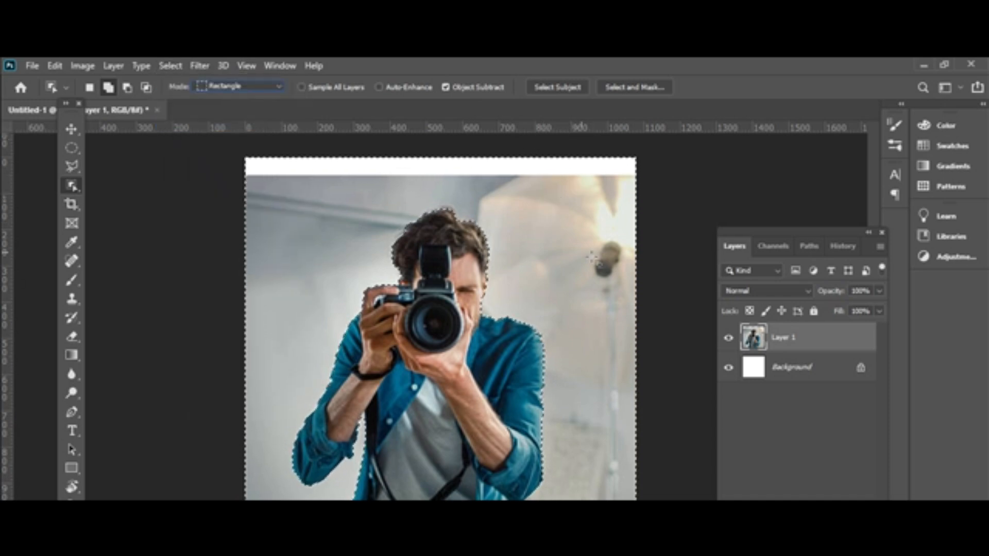
{"action": "left_click", "coordinate": [71, 130]}
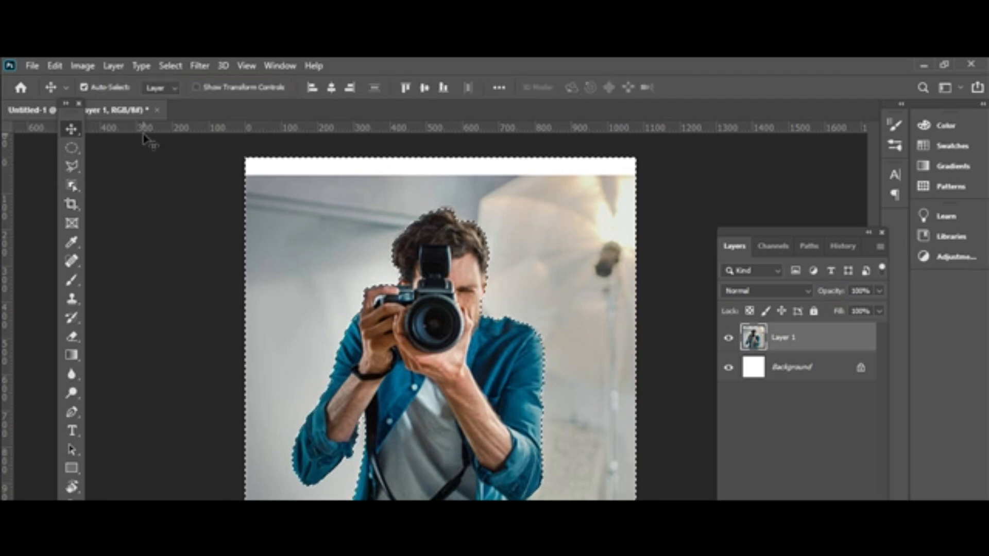
{"action": "key", "text": "Delete"}
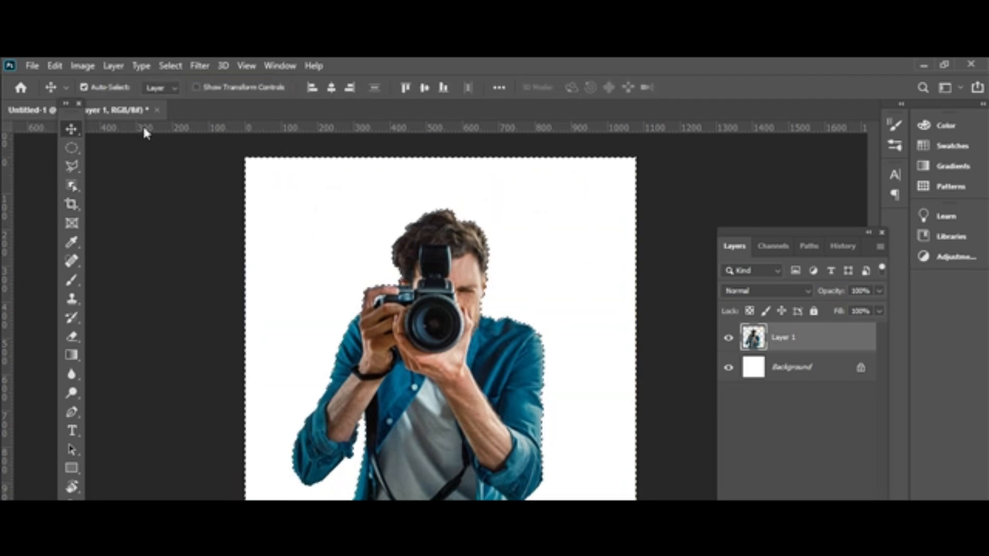
{"action": "key", "text": "ctrl+d"}
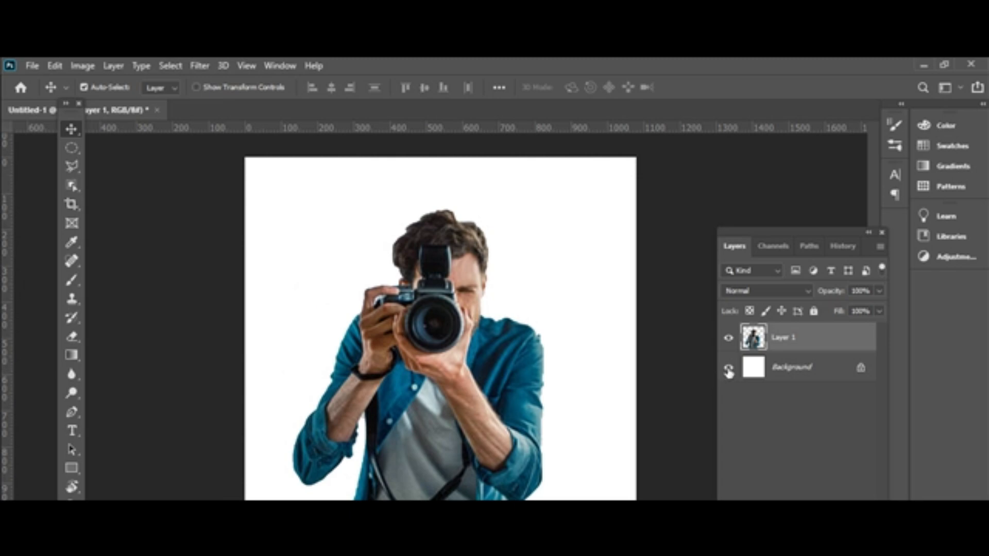
{"action": "left_click", "coordinate": [728, 368]}
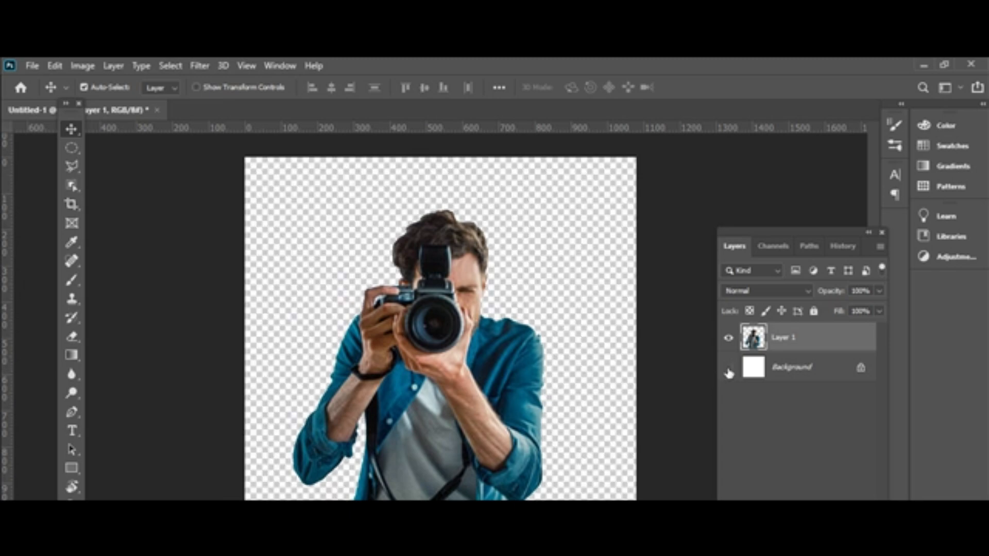
{"action": "left_click", "coordinate": [728, 369]}
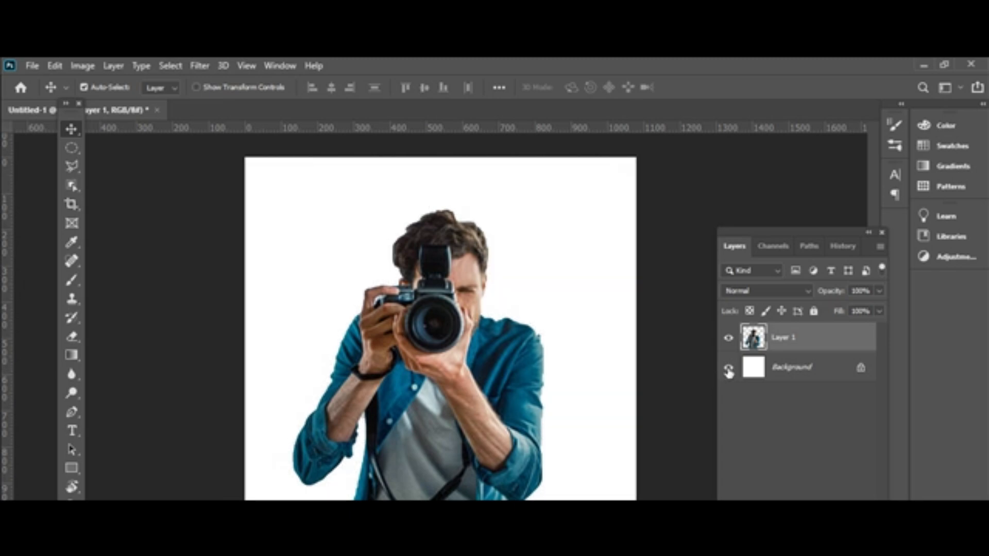
- Rename the cutout layer to Fotografer and place a duplicate of it beneath the hidden original
{"action": "double_click", "coordinate": [790, 340]}
{"action": "left_click", "coordinate": [794, 419]}
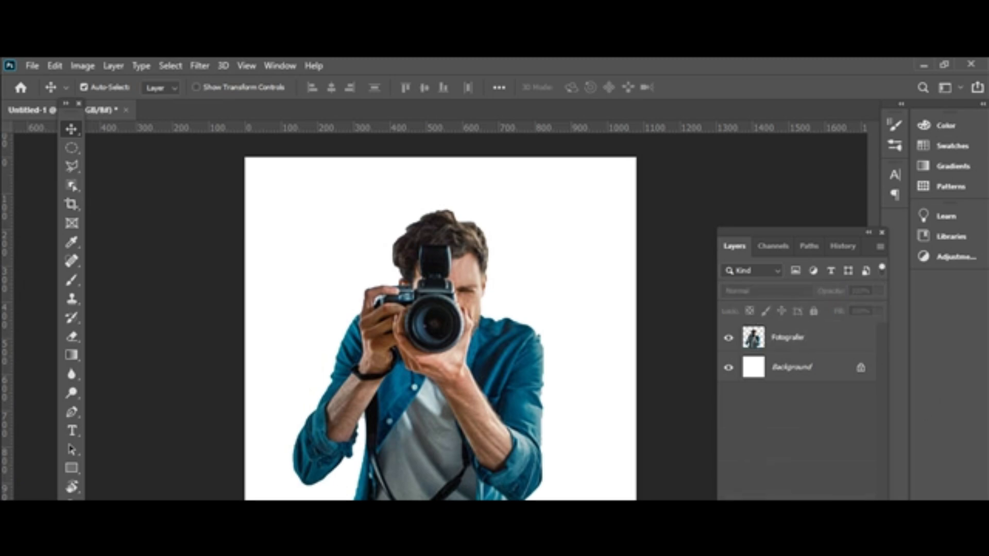
{"action": "key", "text": "ctrl+j"}
{"action": "left_click_drag", "start_coordinate": [800, 341], "coordinate": [809, 387]}
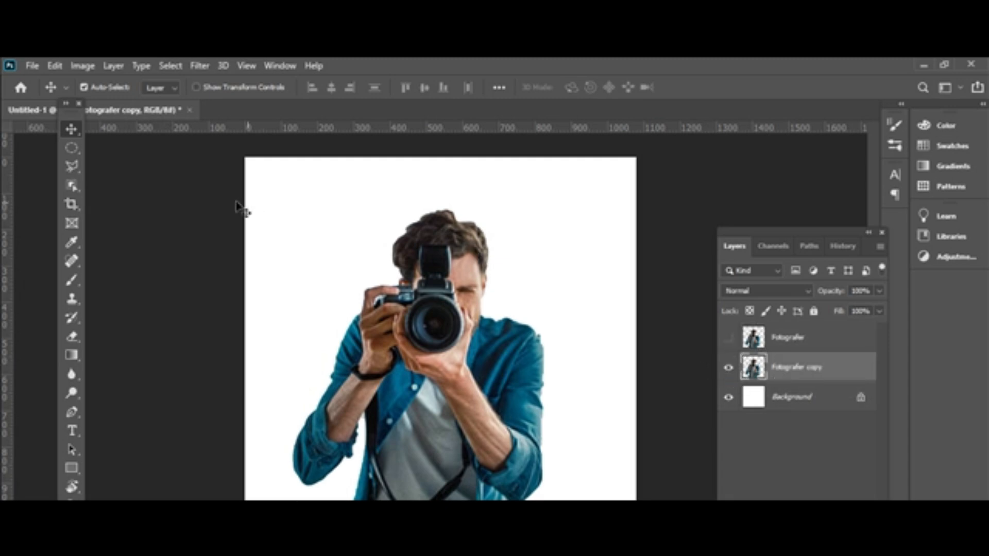
- Open Liquify on the Fotografer copy layer and smear the face and shirt outward to the right with a size 300 brush
{"action": "left_click", "coordinate": [200, 66]}
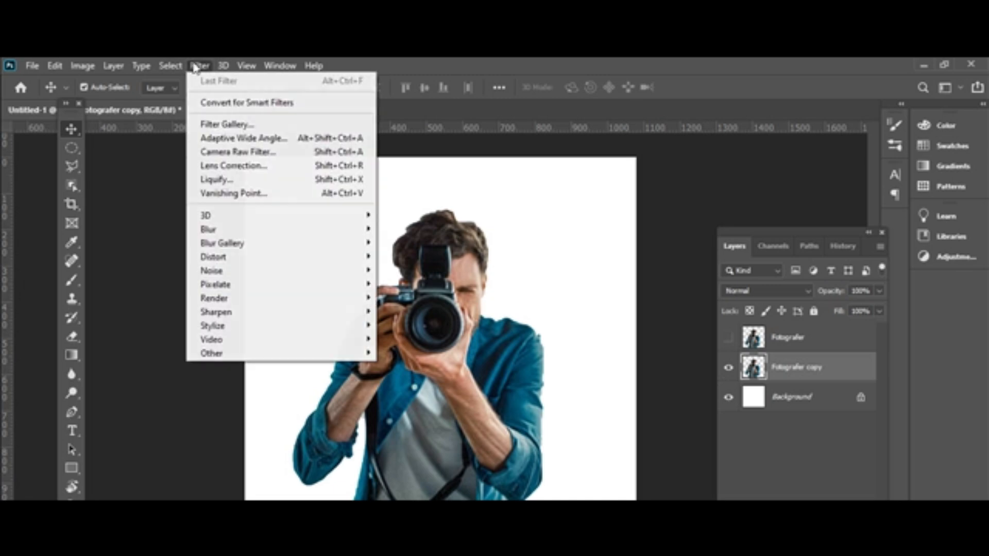
{"action": "left_click", "coordinate": [211, 182]}
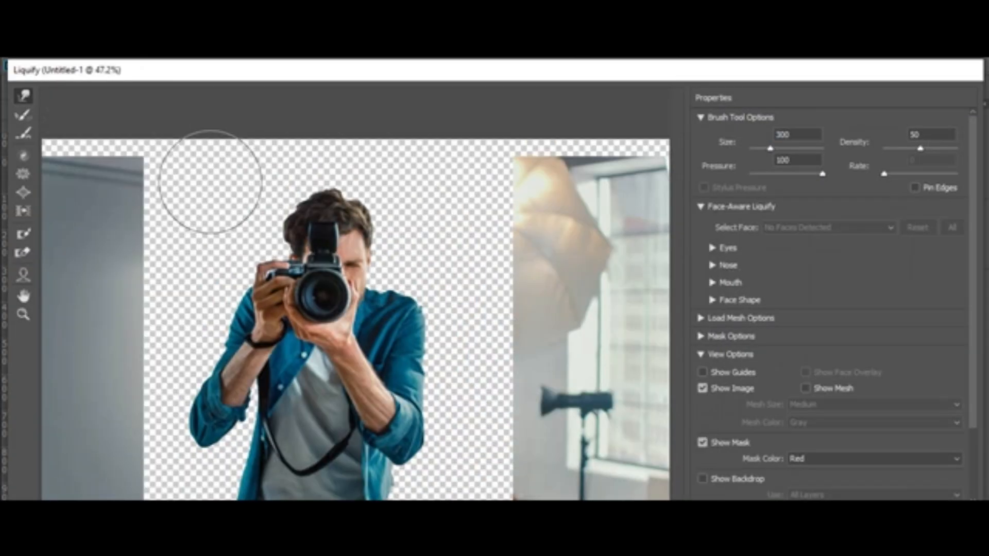
{"action": "mouse_move", "coordinate": [405, 337]}
{"action": "left_mouse_down"}
{"action": "mouse_move", "coordinate": [456, 276]}
{"action": "mouse_move", "coordinate": [404, 260]}
{"action": "mouse_move", "coordinate": [408, 162]}
{"action": "mouse_move", "coordinate": [441, 181]}
{"action": "left_mouse_up"}
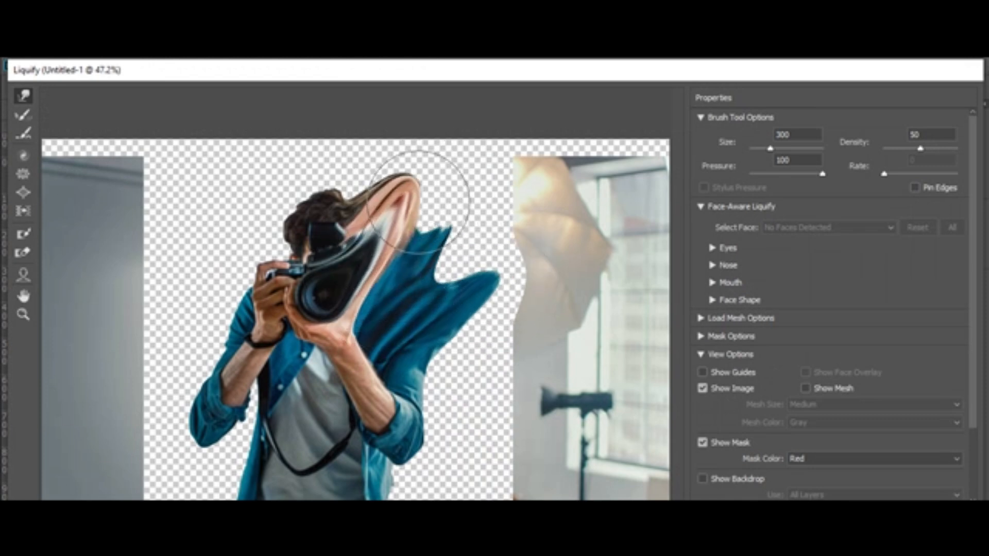
{"action": "key", "text": "ctrl+minus"}
{"action": "mouse_move", "coordinate": [411, 241]}
{"action": "left_mouse_down"}
{"action": "mouse_move", "coordinate": [390, 262]}
{"action": "mouse_move", "coordinate": [431, 202]}
{"action": "mouse_move", "coordinate": [427, 242]}
{"action": "mouse_move", "coordinate": [411, 270]}
{"action": "mouse_move", "coordinate": [495, 253]}
{"action": "mouse_move", "coordinate": [445, 295]}
{"action": "mouse_move", "coordinate": [411, 284]}
{"action": "mouse_move", "coordinate": [520, 339]}
{"action": "mouse_move", "coordinate": [429, 374]}
{"action": "mouse_move", "coordinate": [407, 355]}
{"action": "mouse_move", "coordinate": [497, 398]}
{"action": "mouse_move", "coordinate": [410, 377]}
{"action": "mouse_move", "coordinate": [404, 385]}
{"action": "mouse_move", "coordinate": [416, 399]}
{"action": "mouse_move", "coordinate": [385, 396]}
{"action": "mouse_move", "coordinate": [426, 421]}
{"action": "mouse_move", "coordinate": [369, 430]}
{"action": "mouse_move", "coordinate": [429, 453]}
{"action": "mouse_move", "coordinate": [416, 414]}
{"action": "mouse_move", "coordinate": [455, 411]}
{"action": "mouse_move", "coordinate": [422, 381]}
{"action": "mouse_move", "coordinate": [486, 362]}
{"action": "mouse_move", "coordinate": [441, 335]}
{"action": "mouse_move", "coordinate": [508, 328]}
{"action": "left_mouse_up"}
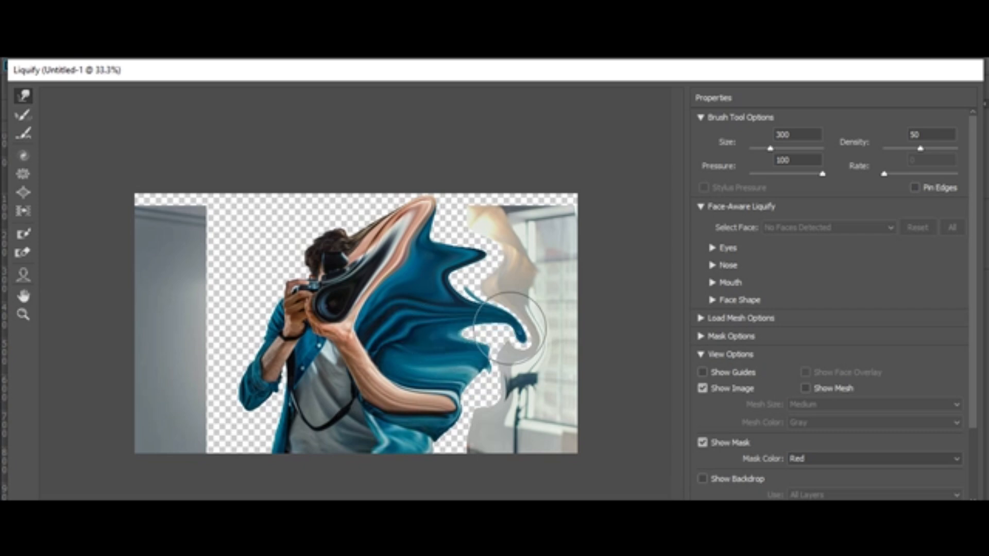
- Smear the shirt in Liquify with a size 500 brush to cover the canvas's right side and lower-left area
{"action": "key", "text": "]"}
{"action": "key", "text": "]"}
{"action": "left_click_drag", "start_coordinate": [453, 344], "coordinate": [536, 344]}
{"action": "mouse_move", "coordinate": [473, 327]}
{"action": "left_mouse_down"}
{"action": "mouse_move", "coordinate": [502, 284]}
{"action": "mouse_move", "coordinate": [532, 274]}
{"action": "left_mouse_up"}
{"action": "mouse_move", "coordinate": [476, 262]}
{"action": "left_mouse_down"}
{"action": "mouse_move", "coordinate": [487, 219]}
{"action": "mouse_move", "coordinate": [435, 237]}
{"action": "mouse_move", "coordinate": [431, 178]}
{"action": "mouse_move", "coordinate": [368, 217]}
{"action": "mouse_move", "coordinate": [343, 212]}
{"action": "mouse_move", "coordinate": [322, 162]}
{"action": "mouse_move", "coordinate": [322, 226]}
{"action": "mouse_move", "coordinate": [381, 203]}
{"action": "mouse_move", "coordinate": [395, 184]}
{"action": "mouse_move", "coordinate": [431, 210]}
{"action": "mouse_move", "coordinate": [508, 177]}
{"action": "left_mouse_up"}
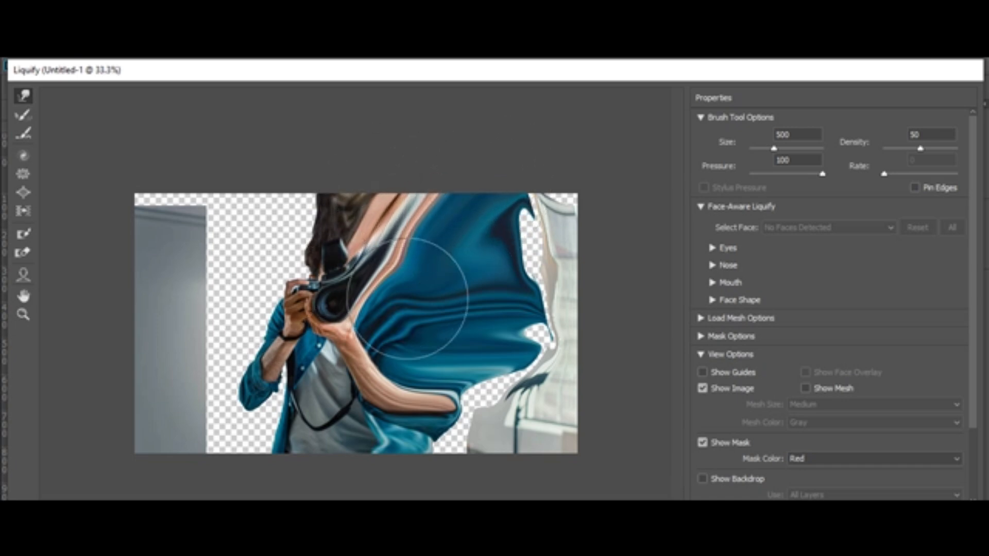
{"action": "mouse_move", "coordinate": [418, 410]}
{"action": "left_mouse_down"}
{"action": "mouse_move", "coordinate": [435, 397]}
{"action": "mouse_move", "coordinate": [516, 434]}
{"action": "mouse_move", "coordinate": [527, 394]}
{"action": "mouse_move", "coordinate": [465, 368]}
{"action": "mouse_move", "coordinate": [540, 363]}
{"action": "mouse_move", "coordinate": [486, 392]}
{"action": "mouse_move", "coordinate": [551, 375]}
{"action": "mouse_move", "coordinate": [501, 361]}
{"action": "mouse_move", "coordinate": [583, 321]}
{"action": "mouse_move", "coordinate": [516, 322]}
{"action": "mouse_move", "coordinate": [575, 289]}
{"action": "mouse_move", "coordinate": [567, 227]}
{"action": "mouse_move", "coordinate": [526, 260]}
{"action": "mouse_move", "coordinate": [523, 221]}
{"action": "left_mouse_up"}
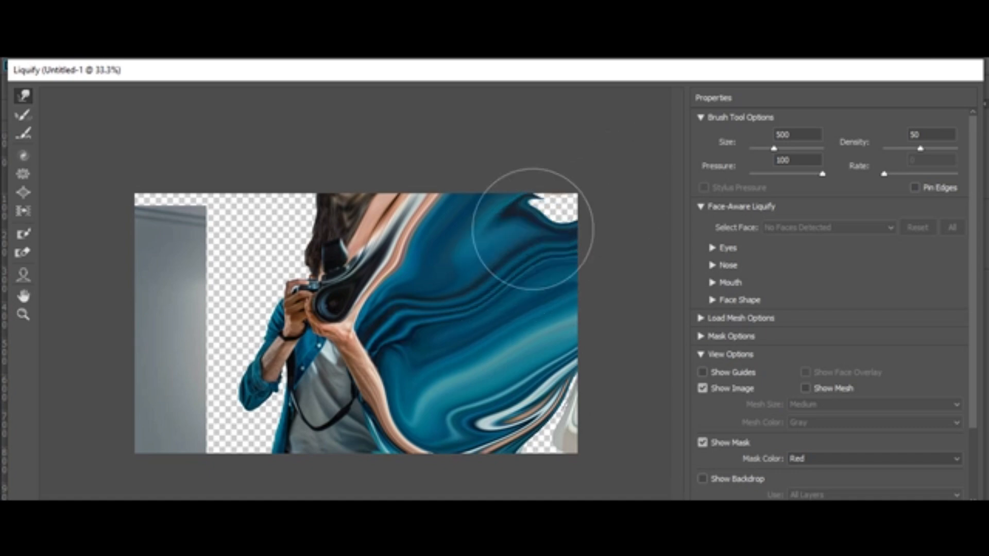
{"action": "mouse_move", "coordinate": [447, 404]}
{"action": "left_mouse_down"}
{"action": "mouse_move", "coordinate": [448, 453]}
{"action": "mouse_move", "coordinate": [537, 453]}
{"action": "mouse_move", "coordinate": [535, 431]}
{"action": "mouse_move", "coordinate": [624, 408]}
{"action": "left_mouse_up"}
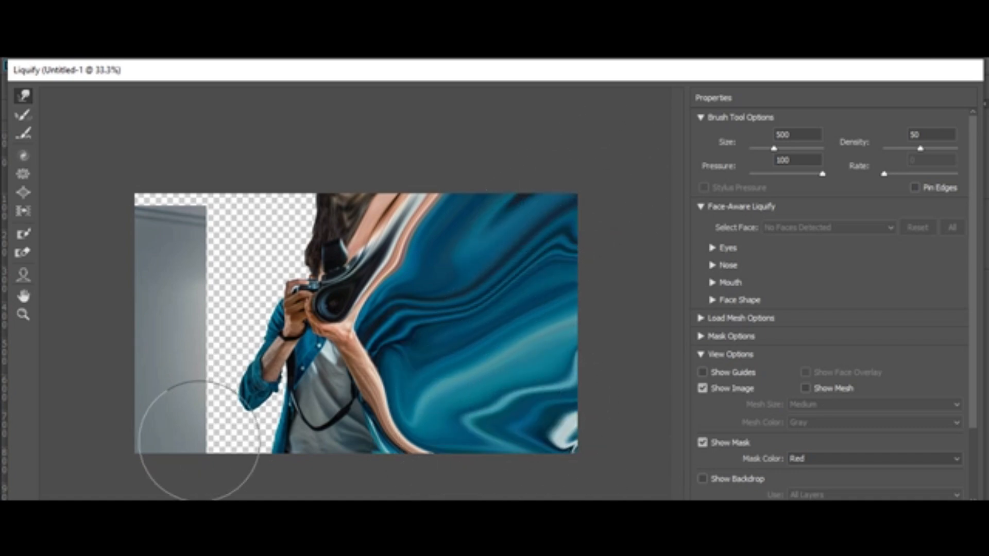
{"action": "mouse_move", "coordinate": [281, 424]}
{"action": "left_mouse_down"}
{"action": "mouse_move", "coordinate": [194, 431]}
{"action": "mouse_move", "coordinate": [247, 381]}
{"action": "mouse_move", "coordinate": [204, 410]}
{"action": "mouse_move", "coordinate": [150, 376]}
{"action": "mouse_move", "coordinate": [196, 469]}
{"action": "mouse_move", "coordinate": [176, 490]}
{"action": "mouse_move", "coordinate": [287, 474]}
{"action": "mouse_move", "coordinate": [170, 434]}
{"action": "mouse_move", "coordinate": [232, 365]}
{"action": "left_mouse_up"}
- Pull the hand, sleeve and hair outward to the upper left in Liquify with a smaller brush of size 175 to 150
{"action": "key", "text": "bracketleft"}
{"action": "key", "text": "bracketleft"}
{"action": "key", "text": "bracketleft"}
{"action": "key", "text": "bracketleft"}
{"action": "key", "text": "bracketleft"}
{"action": "key", "text": "bracketleft"}
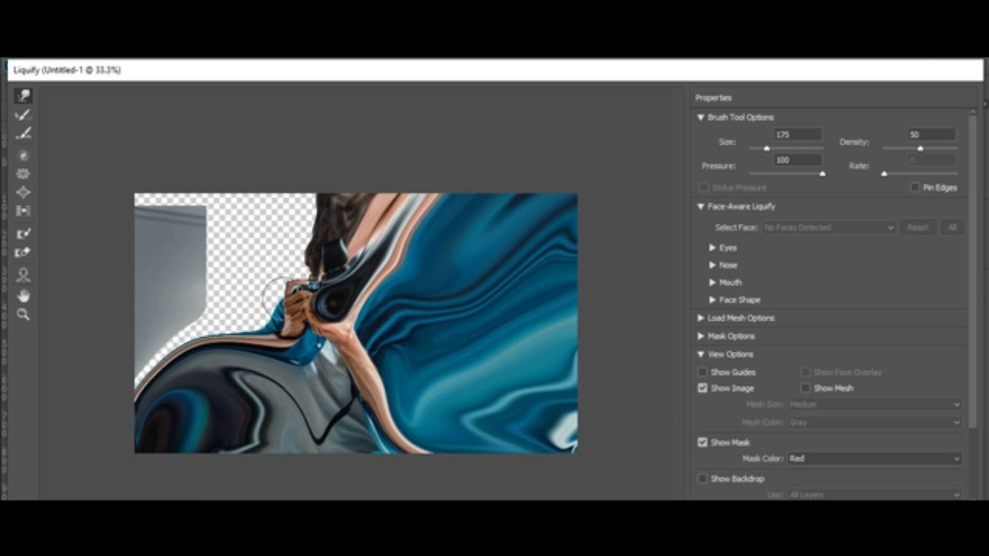
{"action": "left_click_drag", "start_coordinate": [283, 299], "coordinate": [253, 272]}
{"action": "mouse_move", "coordinate": [273, 318]}
{"action": "left_mouse_down"}
{"action": "mouse_move", "coordinate": [236, 309]}
{"action": "mouse_move", "coordinate": [281, 314]}
{"action": "mouse_move", "coordinate": [269, 284]}
{"action": "mouse_move", "coordinate": [264, 307]}
{"action": "mouse_move", "coordinate": [224, 270]}
{"action": "left_mouse_up"}
{"action": "mouse_move", "coordinate": [272, 290]}
{"action": "left_mouse_down"}
{"action": "mouse_move", "coordinate": [234, 263]}
{"action": "mouse_move", "coordinate": [279, 275]}
{"action": "mouse_move", "coordinate": [292, 272]}
{"action": "mouse_move", "coordinate": [290, 254]}
{"action": "mouse_move", "coordinate": [304, 277]}
{"action": "mouse_move", "coordinate": [268, 244]}
{"action": "mouse_move", "coordinate": [305, 258]}
{"action": "mouse_move", "coordinate": [290, 227]}
{"action": "left_mouse_up"}
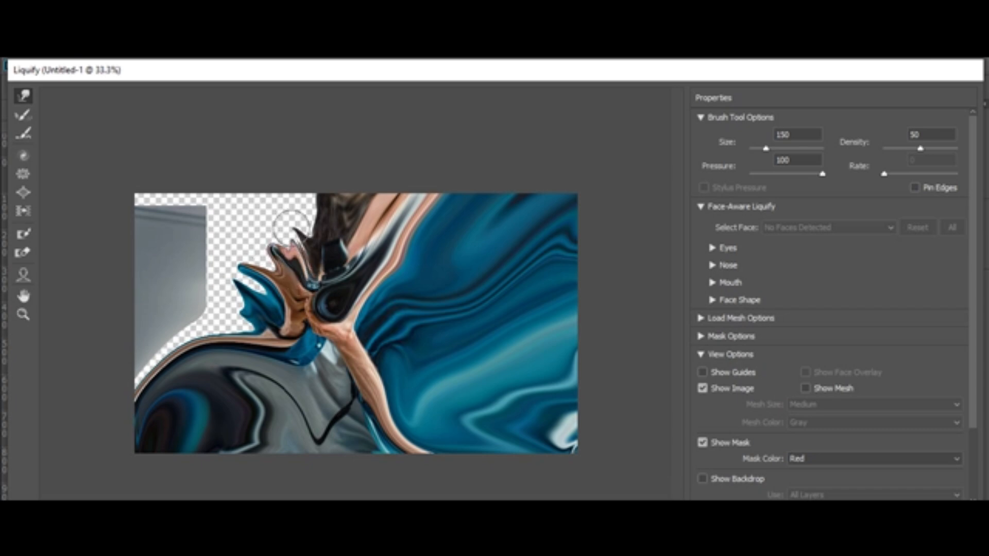
{"action": "mouse_move", "coordinate": [309, 263]}
{"action": "left_mouse_down"}
{"action": "mouse_move", "coordinate": [288, 181]}
{"action": "mouse_move", "coordinate": [320, 228]}
{"action": "mouse_move", "coordinate": [264, 230]}
{"action": "mouse_move", "coordinate": [234, 252]}
{"action": "mouse_move", "coordinate": [260, 253]}
{"action": "left_mouse_up"}
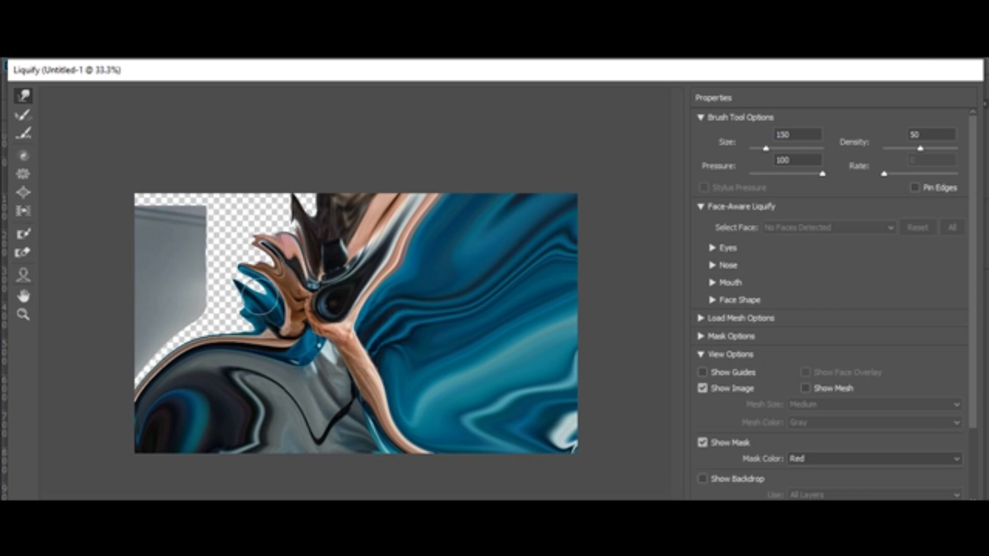
{"action": "left_click_drag", "start_coordinate": [257, 296], "coordinate": [210, 284]}
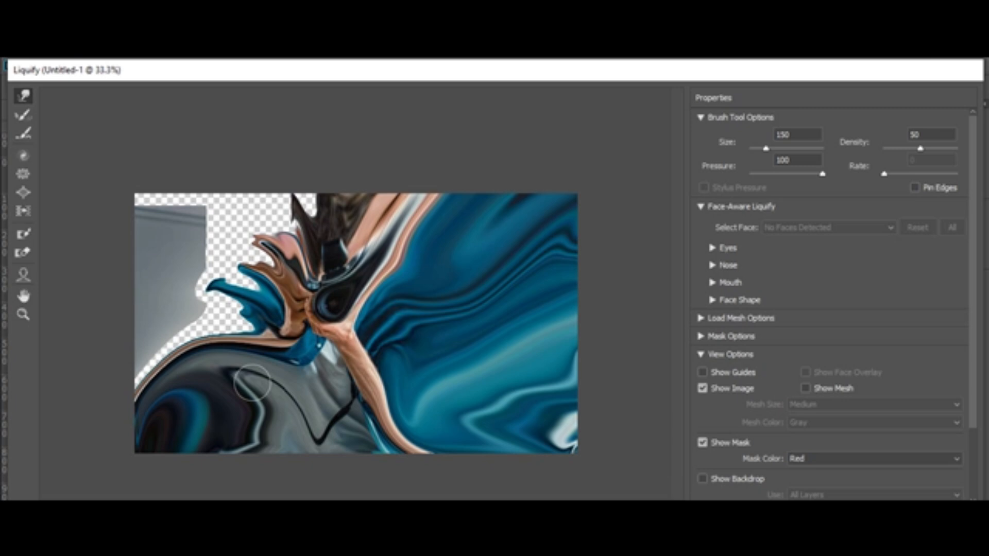
- Smear the gray, blue and skin tones over the empty upper-left area with a size 500 brush and apply Liquify
{"action": "key", "text": "]"}
{"action": "key", "text": "]"}
{"action": "key", "text": "]"}
{"action": "key", "text": "]"}
{"action": "key", "text": "]"}
{"action": "key", "text": "]"}
{"action": "key", "text": "]"}
{"action": "key", "text": "]"}
{"action": "key", "text": "]"}
{"action": "key", "text": "]"}
{"action": "mouse_move", "coordinate": [250, 351]}
{"action": "left_mouse_down"}
{"action": "mouse_move", "coordinate": [165, 290]}
{"action": "mouse_move", "coordinate": [174, 332]}
{"action": "mouse_move", "coordinate": [196, 352]}
{"action": "mouse_move", "coordinate": [98, 327]}
{"action": "mouse_move", "coordinate": [161, 374]}
{"action": "mouse_move", "coordinate": [128, 312]}
{"action": "mouse_move", "coordinate": [195, 321]}
{"action": "mouse_move", "coordinate": [197, 225]}
{"action": "mouse_move", "coordinate": [183, 272]}
{"action": "mouse_move", "coordinate": [141, 246]}
{"action": "left_mouse_up"}
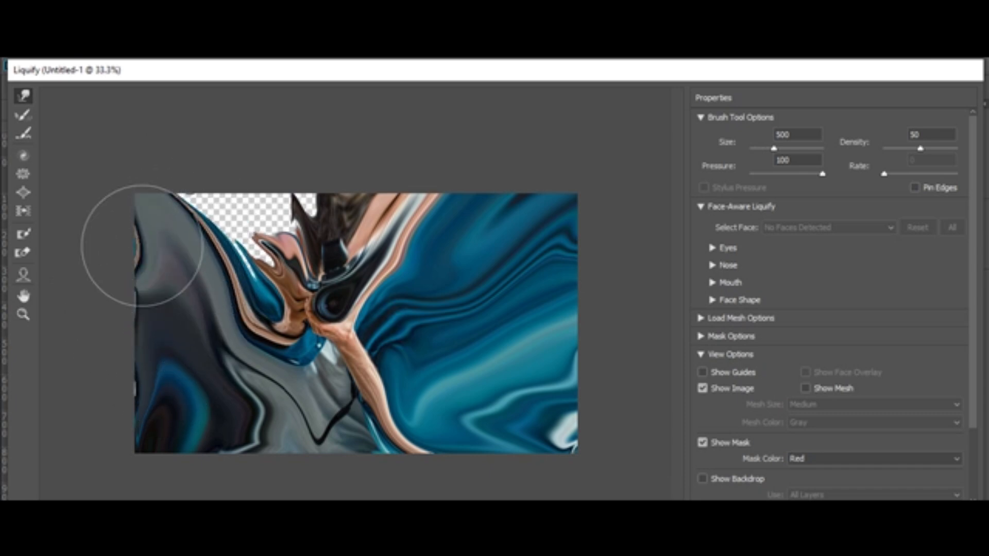
{"action": "mouse_move", "coordinate": [206, 278]}
{"action": "left_mouse_down"}
{"action": "mouse_move", "coordinate": [238, 235]}
{"action": "mouse_move", "coordinate": [215, 170]}
{"action": "left_mouse_up"}
{"action": "left_click_drag", "start_coordinate": [250, 246], "coordinate": [294, 176]}
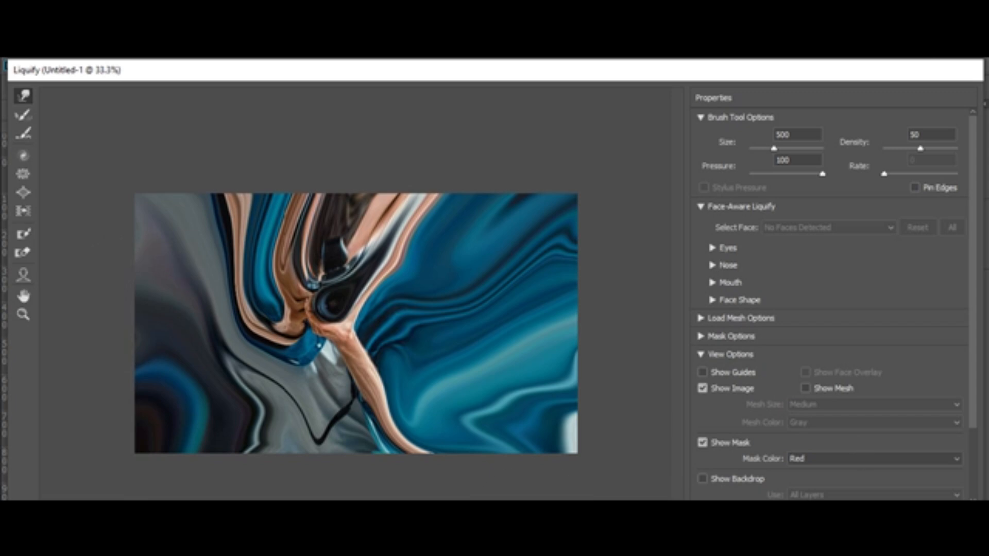
{"action": "key", "text": "Return"}
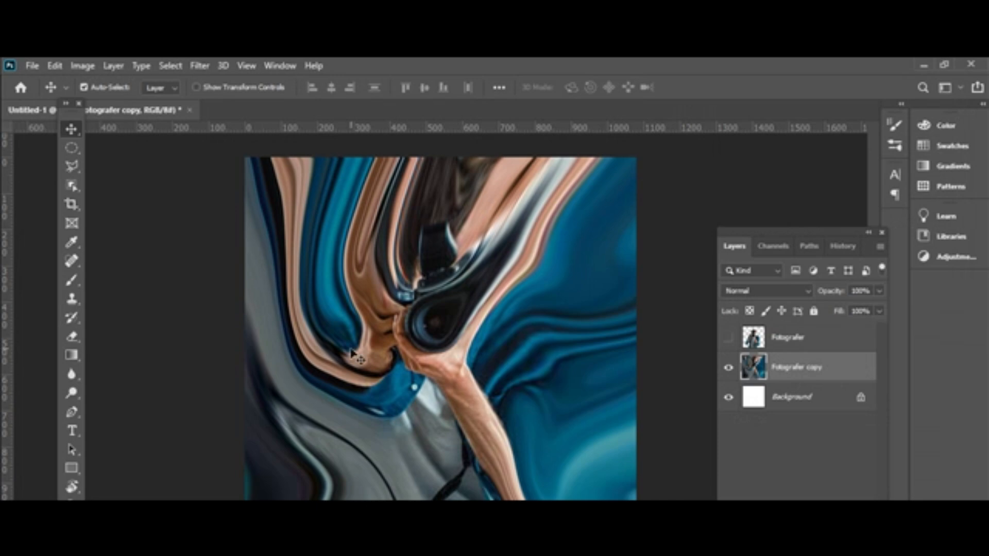
- Show the Fotografer layer over the smeared backdrop and add a white layer mask to Fotografer copy
{"action": "left_click", "coordinate": [727, 342]}
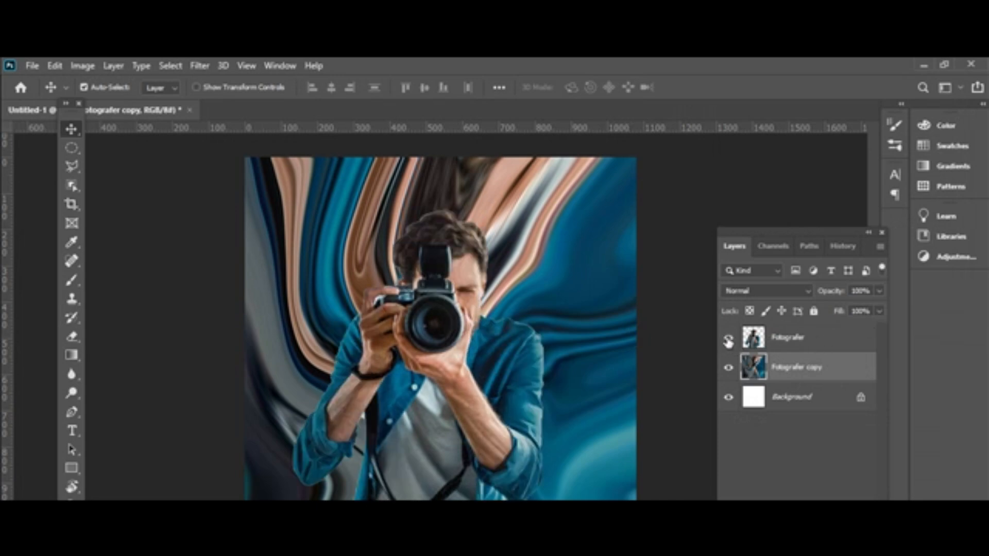
{"action": "left_click", "coordinate": [728, 341]}
{"action": "left_click", "coordinate": [728, 341]}
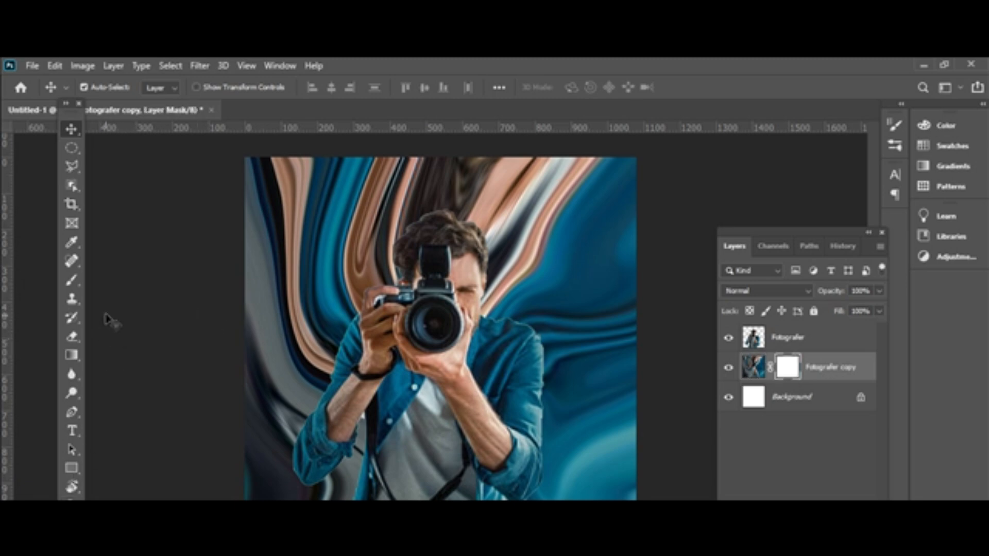
- Set up the Brush tool with a scattered particle tip, testing one 700 px stamp on the mask and undoing it
{"action": "left_click", "coordinate": [70, 281]}
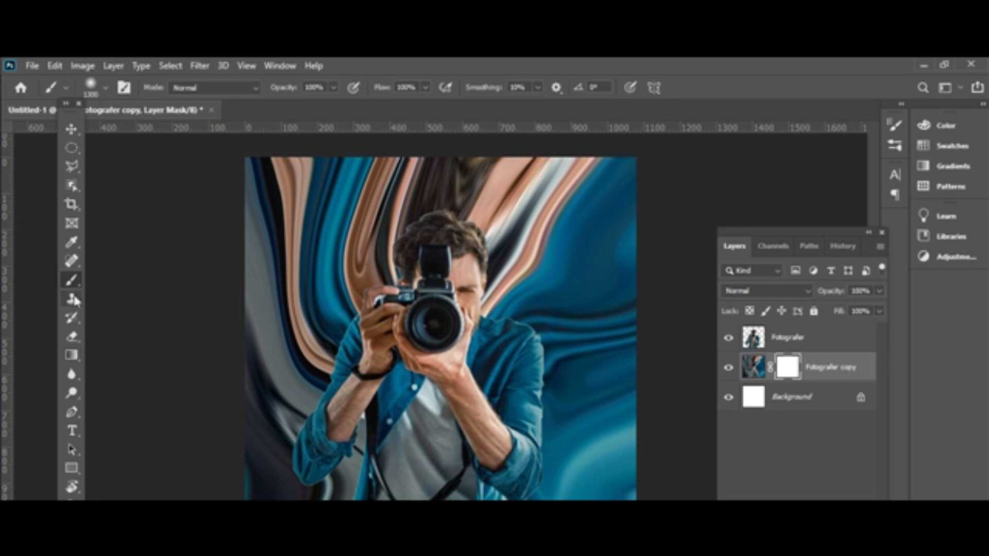
{"action": "key", "text": "bracketleft"}
{"action": "key", "text": "bracketleft"}
{"action": "key", "text": "bracketleft"}
{"action": "key", "text": "bracketleft"}
{"action": "key", "text": "bracketleft"}
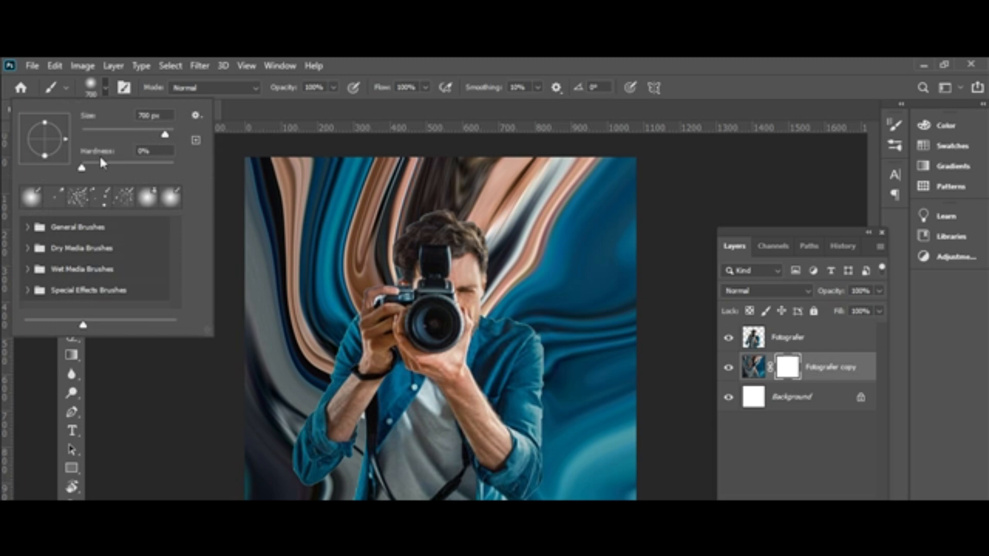
{"action": "left_click", "coordinate": [75, 199]}
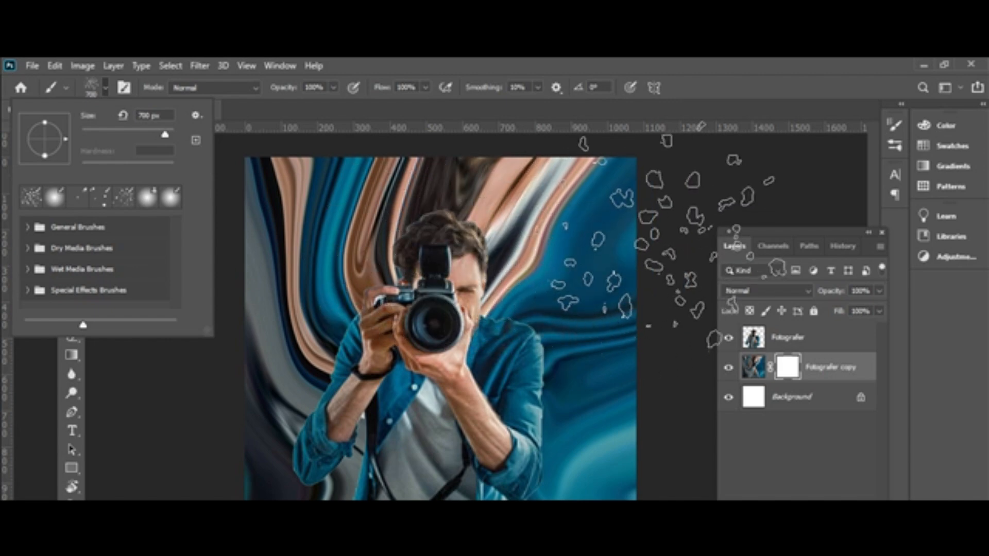
{"action": "left_click", "coordinate": [661, 236]}
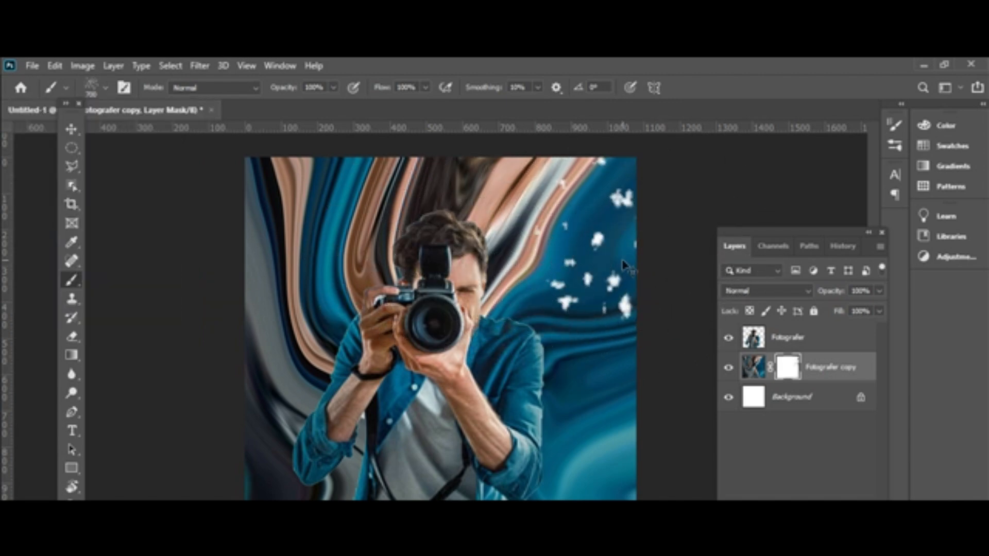
{"action": "key", "text": "ctrl+z"}
- Hide the Fotografer layer and speckle the copy's mask down the canvas's upper-right side with particle brush sizes 300 and 500
{"action": "key", "text": "bracketleft"}
{"action": "key", "text": "bracketleft"}
{"action": "key", "text": "bracketleft"}
{"action": "key", "text": "bracketleft"}
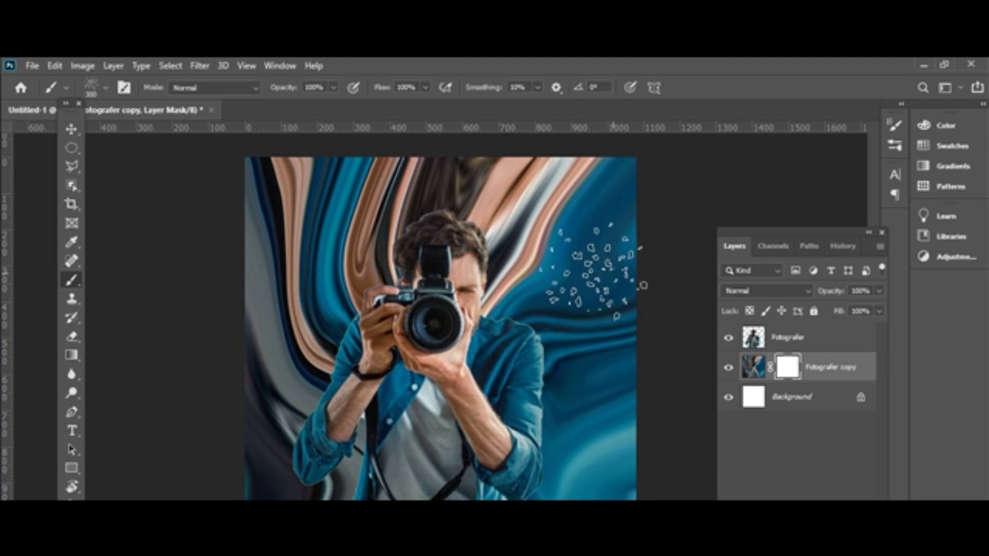
{"action": "left_click", "coordinate": [728, 339]}
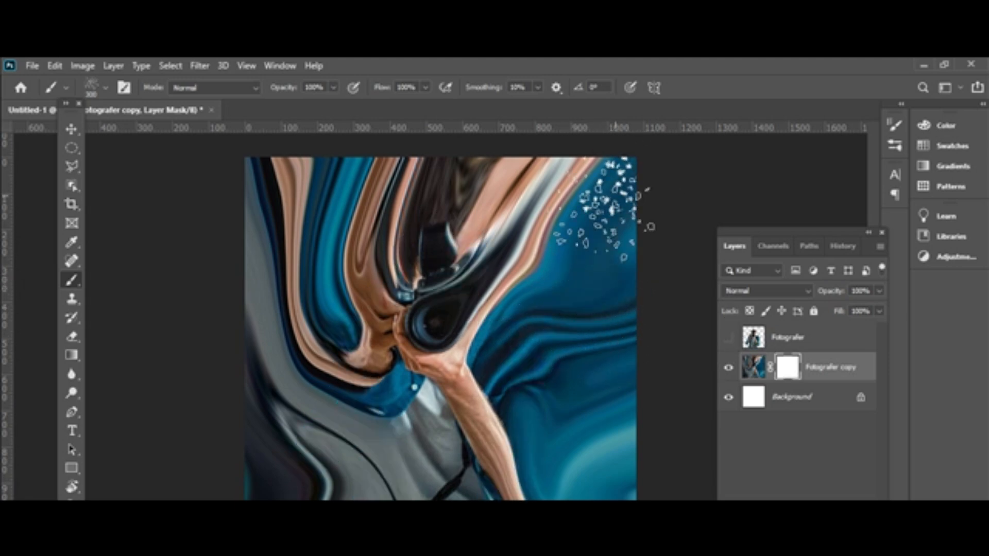
{"action": "mouse_move", "coordinate": [604, 211]}
{"action": "left_mouse_down"}
{"action": "mouse_move", "coordinate": [604, 170]}
{"action": "mouse_move", "coordinate": [612, 239]}
{"action": "mouse_move", "coordinate": [558, 252]}
{"action": "mouse_move", "coordinate": [627, 268]}
{"action": "mouse_move", "coordinate": [620, 306]}
{"action": "left_mouse_up"}
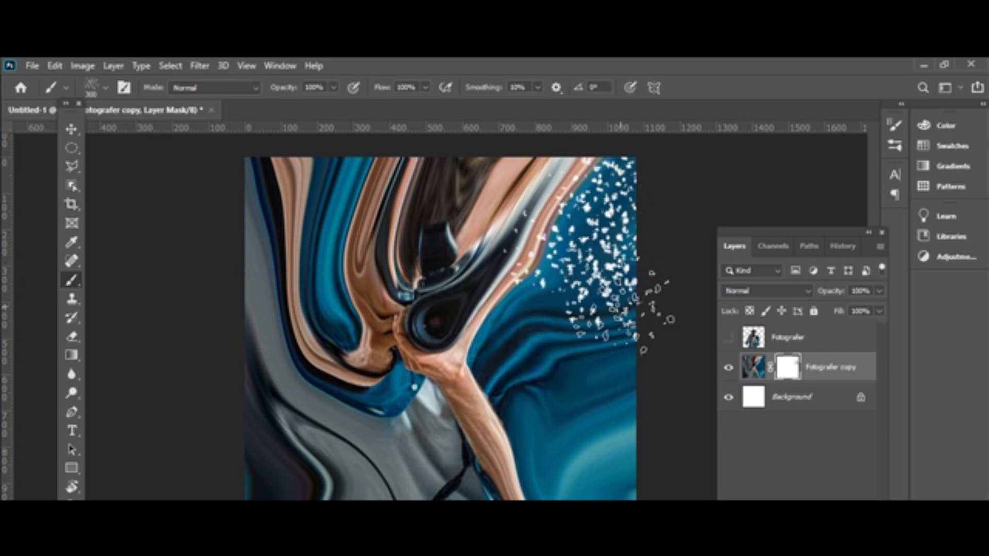
{"action": "key", "text": "bracketright"}
{"action": "key", "text": "bracketright"}
{"action": "left_click", "coordinate": [615, 318]}
- Reduce the particle brush to size 175 and paint fine speckles on the mask along the canvas's top edge
{"action": "key", "text": "bracketleft"}
{"action": "key", "text": "bracketleft"}
{"action": "key", "text": "bracketleft"}
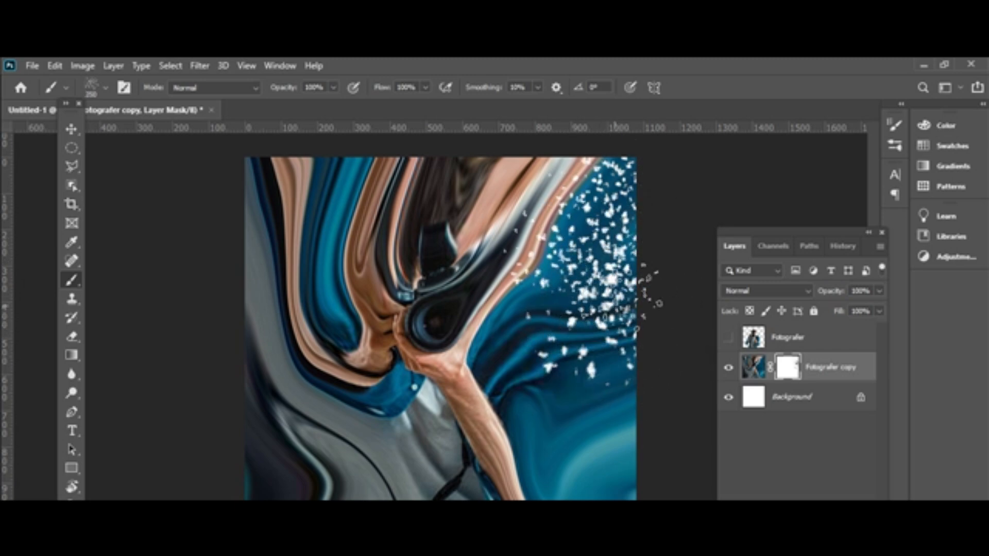
{"action": "key", "text": "bracketleft"}
{"action": "key", "text": "bracketleft"}
{"action": "key", "text": "bracketleft"}
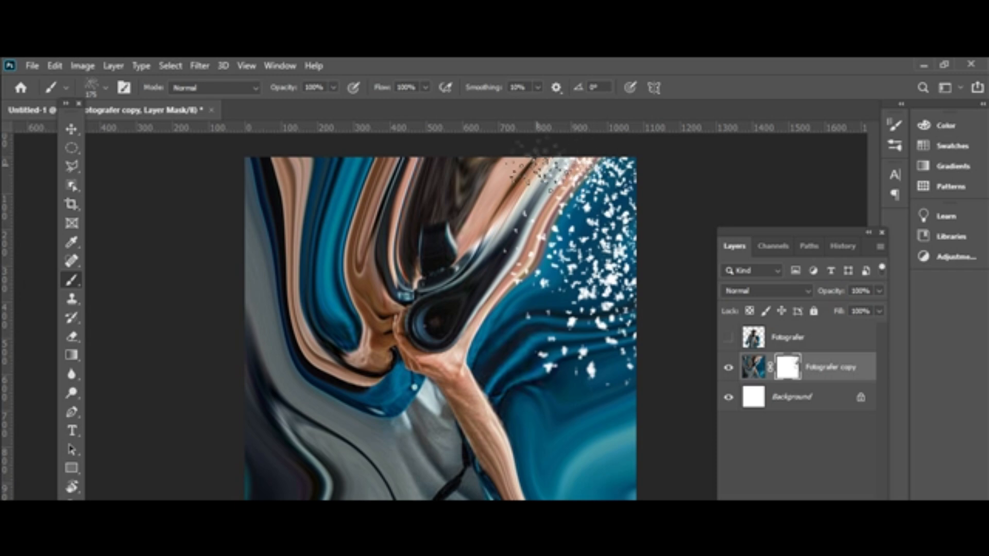
{"action": "mouse_move", "coordinate": [535, 155]}
{"action": "left_mouse_down"}
{"action": "mouse_move", "coordinate": [428, 161]}
{"action": "mouse_move", "coordinate": [385, 174]}
{"action": "mouse_move", "coordinate": [441, 182]}
{"action": "mouse_move", "coordinate": [336, 187]}
{"action": "mouse_move", "coordinate": [304, 167]}
{"action": "mouse_move", "coordinate": [234, 173]}
{"action": "left_mouse_up"}
- Paint speckles on the mask down the canvas's left side and lower-left corner with the particle brush at size 300
{"action": "key", "text": "bracketright"}
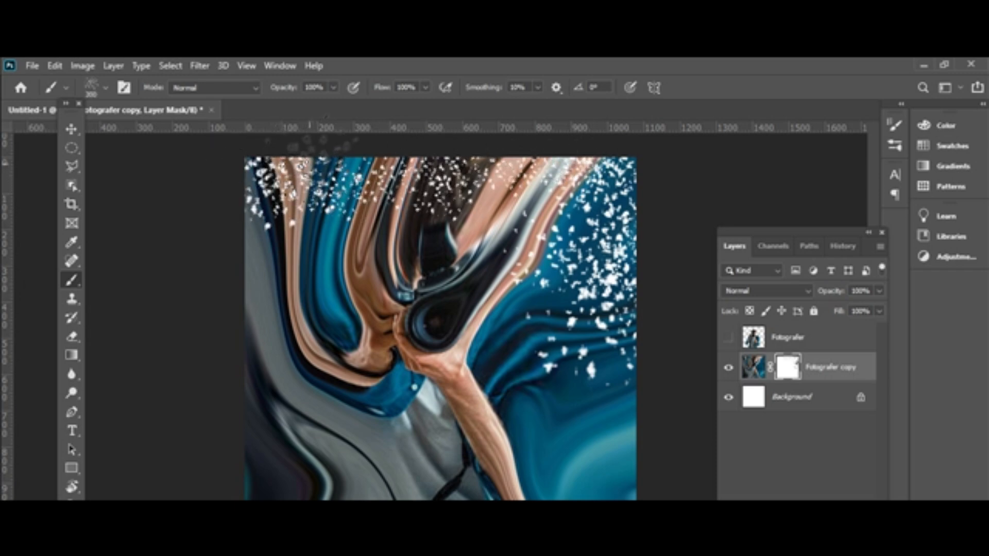
{"action": "mouse_move", "coordinate": [320, 147]}
{"action": "left_mouse_down"}
{"action": "mouse_move", "coordinate": [217, 263]}
{"action": "mouse_move", "coordinate": [245, 231]}
{"action": "mouse_move", "coordinate": [254, 180]}
{"action": "mouse_move", "coordinate": [243, 247]}
{"action": "mouse_move", "coordinate": [303, 419]}
{"action": "mouse_move", "coordinate": [304, 448]}
{"action": "left_mouse_up"}
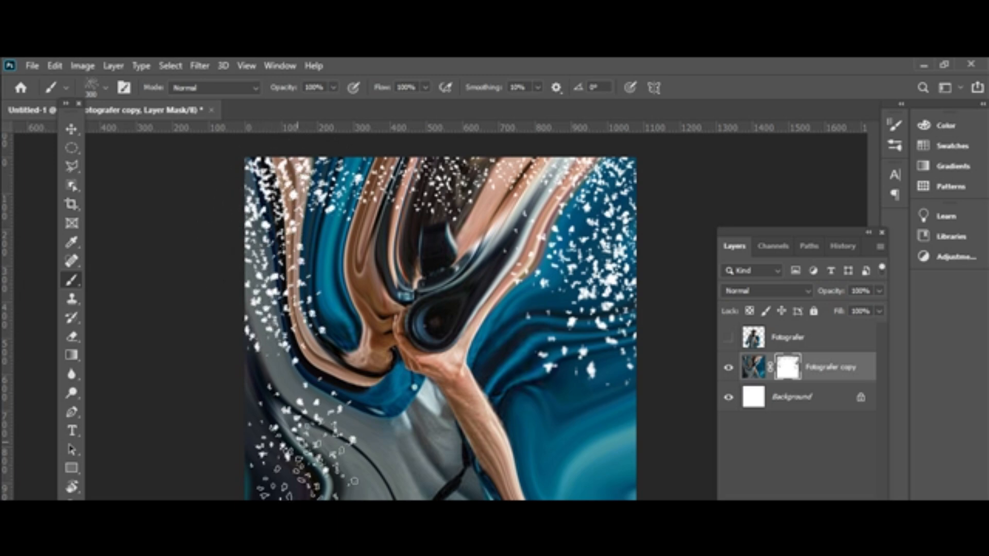
{"action": "left_click", "coordinate": [309, 461]}
{"action": "mouse_move", "coordinate": [268, 492]}
{"action": "left_mouse_down"}
{"action": "mouse_move", "coordinate": [229, 448]}
{"action": "mouse_move", "coordinate": [221, 361]}
{"action": "left_mouse_up"}
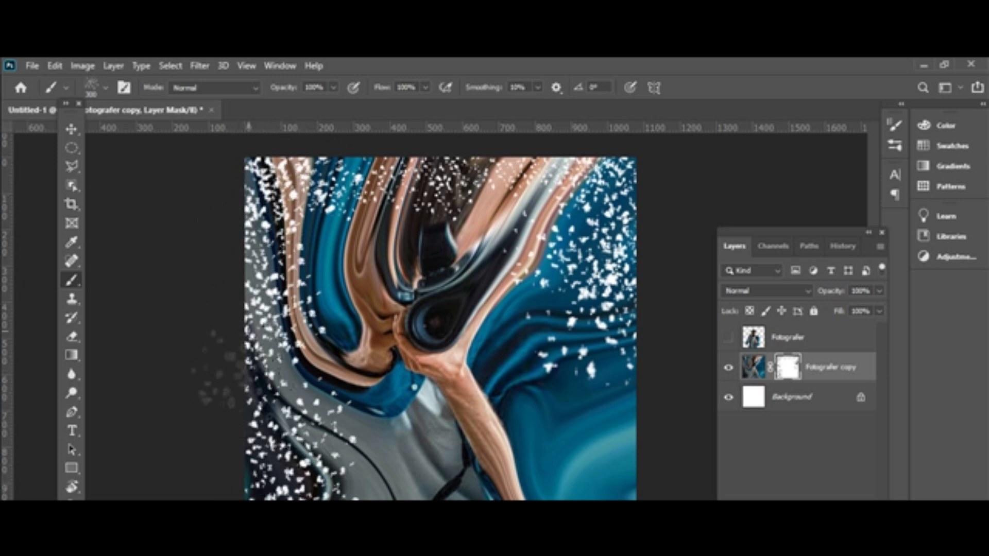
{"action": "mouse_move", "coordinate": [265, 492]}
{"action": "left_mouse_down"}
{"action": "mouse_move", "coordinate": [260, 466]}
{"action": "mouse_move", "coordinate": [278, 418]}
{"action": "mouse_move", "coordinate": [257, 384]}
{"action": "mouse_move", "coordinate": [309, 370]}
{"action": "left_mouse_up"}
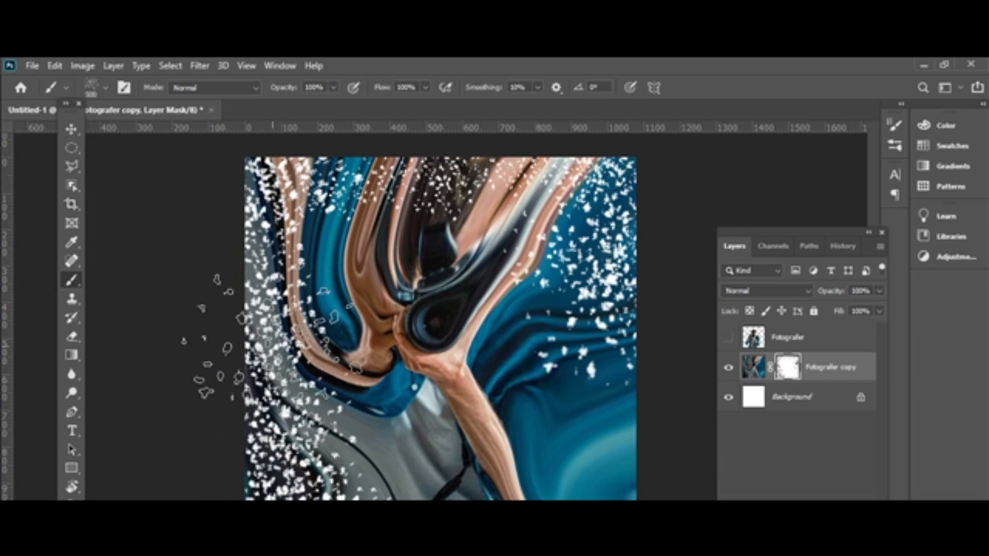
- Add larger speckles to the mask along both the left and right sides with the particle brush at size 500
{"action": "left_click", "coordinate": [209, 324]}
{"action": "mouse_move", "coordinate": [209, 322]}
{"action": "left_mouse_down"}
{"action": "mouse_move", "coordinate": [242, 173]}
{"action": "mouse_move", "coordinate": [303, 167]}
{"action": "left_mouse_up"}
{"action": "mouse_move", "coordinate": [607, 173]}
{"action": "left_mouse_down"}
{"action": "mouse_move", "coordinate": [634, 213]}
{"action": "mouse_move", "coordinate": [625, 218]}
{"action": "mouse_move", "coordinate": [599, 425]}
{"action": "mouse_move", "coordinate": [617, 348]}
{"action": "left_mouse_up"}
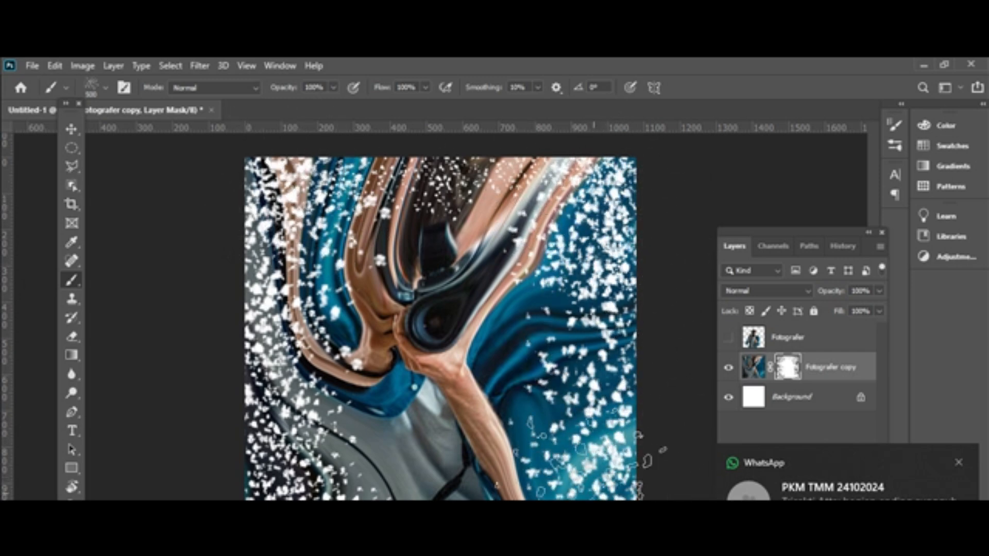
- Reduce the particle brush to size 200 and fill the blue and skin-toned streaks left of center with finer speckles
{"action": "key", "text": "["}
{"action": "key", "text": "["}
{"action": "key", "text": "["}
{"action": "key", "text": "["}
{"action": "mouse_move", "coordinate": [366, 337]}
{"action": "left_mouse_down"}
{"action": "mouse_move", "coordinate": [340, 348]}
{"action": "mouse_move", "coordinate": [348, 289]}
{"action": "mouse_move", "coordinate": [353, 345]}
{"action": "left_mouse_up"}
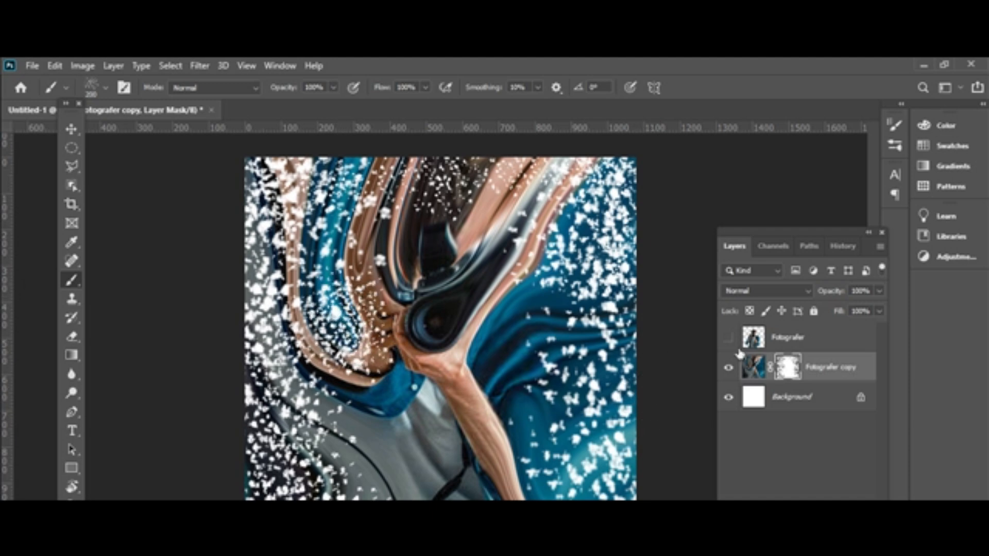
- Show the Fotografer layer and paint fine mask speckles around the photographer's arms, shoulder and head, starting with brush size 100
{"action": "left_click", "coordinate": [729, 340]}
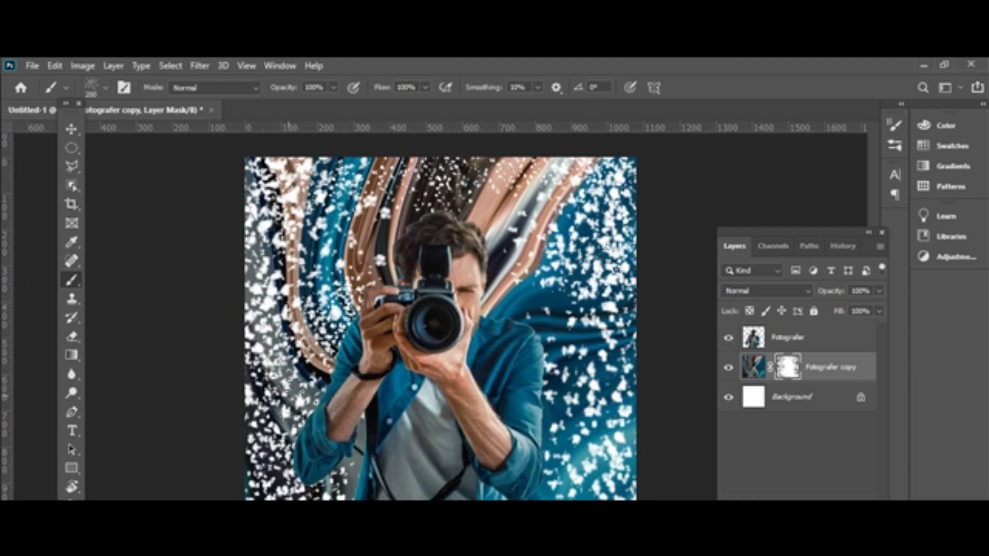
{"action": "key", "text": "bracketleft"}
{"action": "left_click_drag", "start_coordinate": [325, 428], "coordinate": [353, 442]}
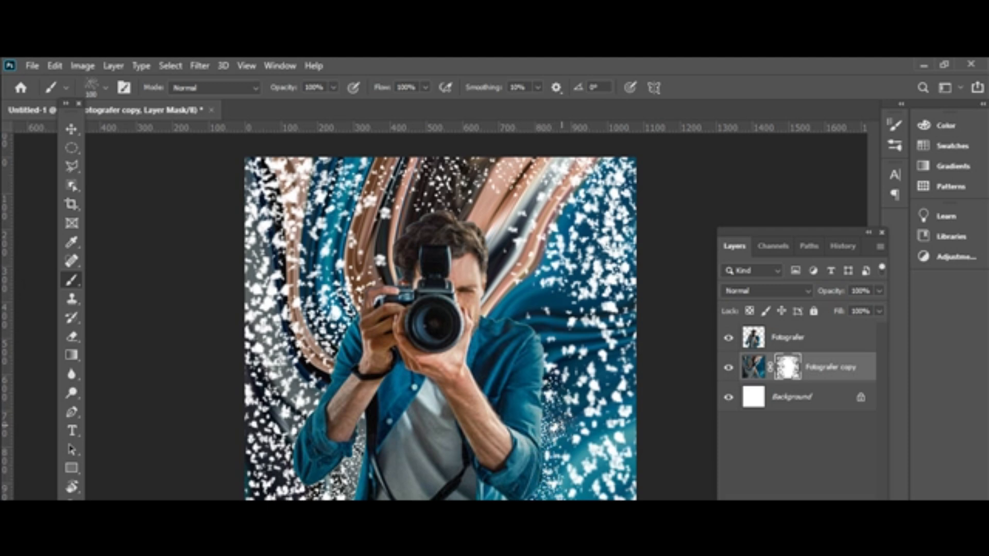
{"action": "key", "text": "bracketright"}
{"action": "mouse_move", "coordinate": [561, 381]}
{"action": "left_mouse_down"}
{"action": "mouse_move", "coordinate": [535, 322]}
{"action": "mouse_move", "coordinate": [504, 319]}
{"action": "left_mouse_up"}
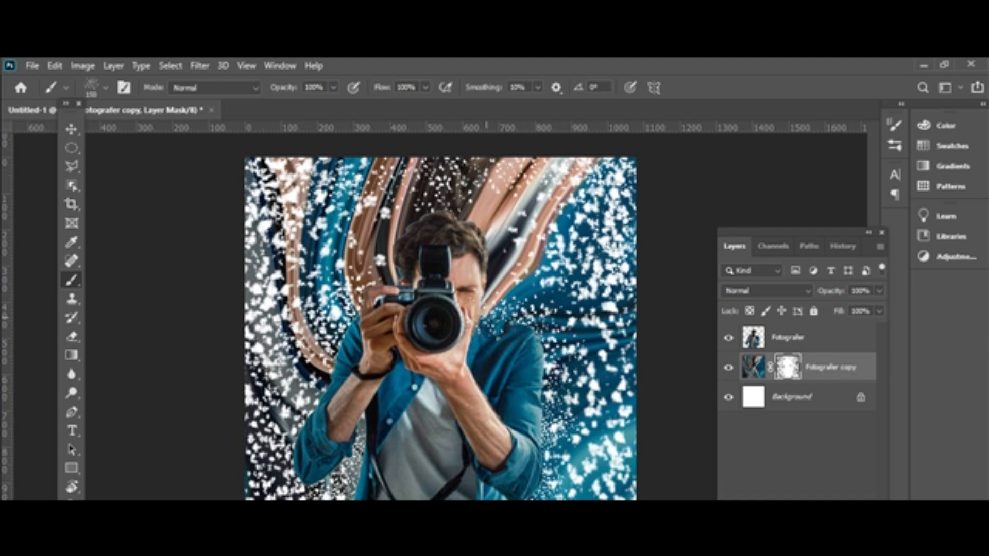
{"action": "mouse_move", "coordinate": [470, 213]}
{"action": "left_mouse_down"}
{"action": "mouse_move", "coordinate": [420, 216]}
{"action": "mouse_move", "coordinate": [370, 263]}
{"action": "mouse_move", "coordinate": [386, 227]}
{"action": "left_mouse_up"}
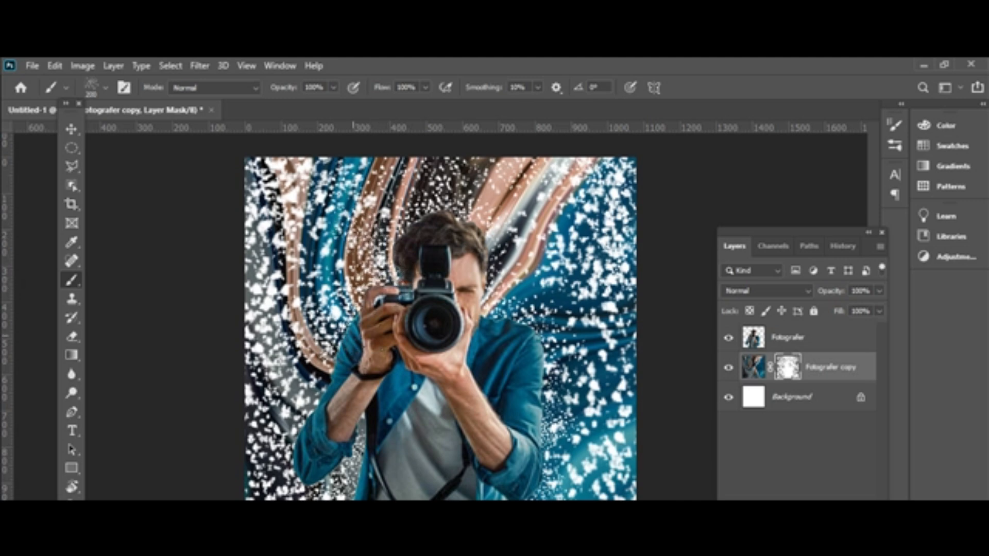
- Add more mask speckles beside both of the photographer's arms and along the canvas's right edge with a size 200 brush
{"action": "mouse_move", "coordinate": [352, 368]}
{"action": "left_mouse_down"}
{"action": "mouse_move", "coordinate": [314, 419]}
{"action": "mouse_move", "coordinate": [307, 479]}
{"action": "mouse_move", "coordinate": [345, 478]}
{"action": "left_mouse_up"}
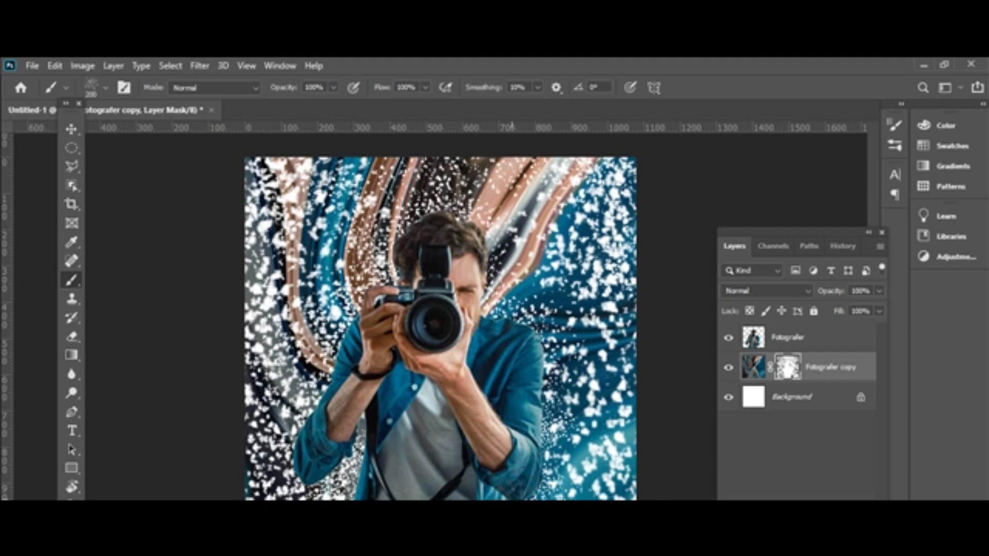
{"action": "mouse_move", "coordinate": [522, 484]}
{"action": "left_mouse_down"}
{"action": "mouse_move", "coordinate": [533, 481]}
{"action": "mouse_move", "coordinate": [539, 453]}
{"action": "left_mouse_up"}
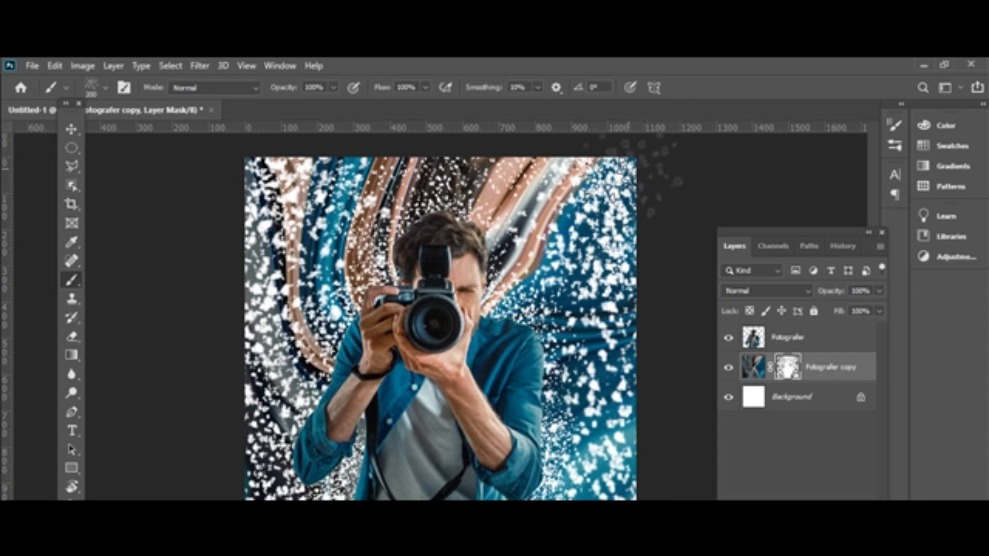
{"action": "left_click", "coordinate": [624, 187]}
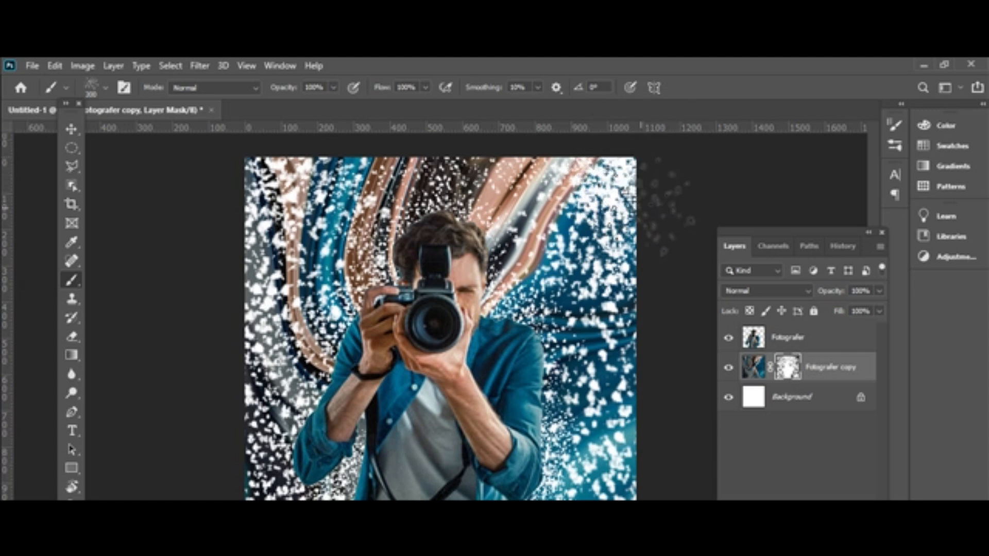
{"action": "left_click", "coordinate": [631, 253]}
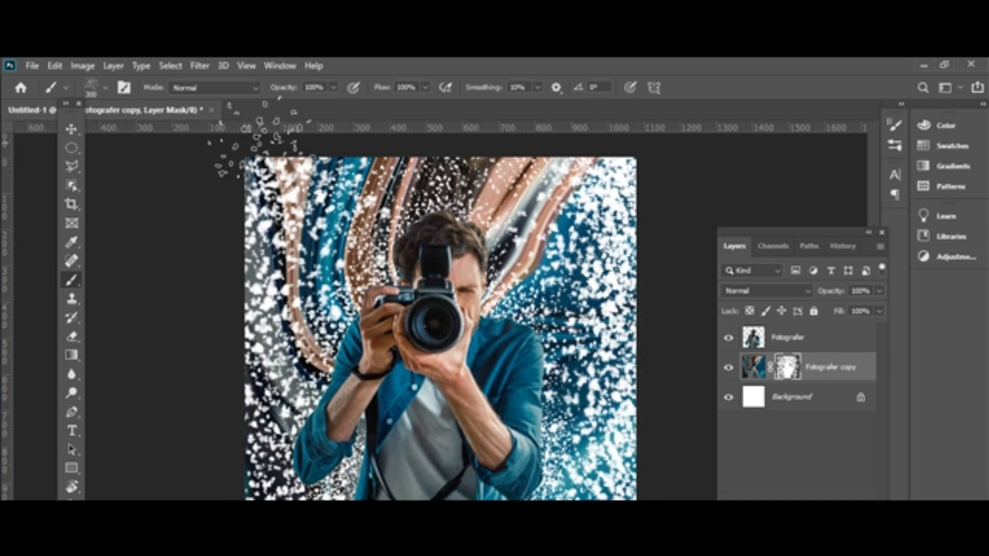
- Paint dense speckles on the Fotografer copy mask along the canvas's left edge with the particle brush at size 300
{"action": "left_click", "coordinate": [251, 183]}
{"action": "left_click", "coordinate": [260, 206]}
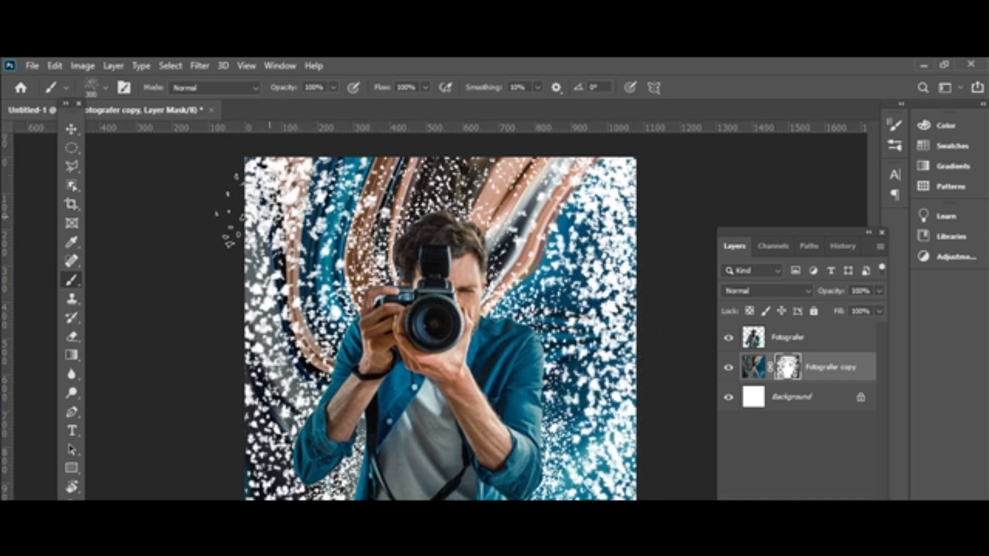
{"action": "left_click", "coordinate": [259, 175]}
{"action": "mouse_move", "coordinate": [263, 170]}
{"action": "left_mouse_down"}
{"action": "mouse_move", "coordinate": [288, 180]}
{"action": "mouse_move", "coordinate": [236, 211]}
{"action": "mouse_move", "coordinate": [234, 284]}
{"action": "mouse_move", "coordinate": [227, 190]}
{"action": "mouse_move", "coordinate": [242, 289]}
{"action": "mouse_move", "coordinate": [218, 355]}
{"action": "mouse_move", "coordinate": [221, 332]}
{"action": "mouse_move", "coordinate": [237, 428]}
{"action": "mouse_move", "coordinate": [222, 407]}
{"action": "mouse_move", "coordinate": [230, 468]}
{"action": "mouse_move", "coordinate": [254, 492]}
{"action": "mouse_move", "coordinate": [221, 492]}
{"action": "mouse_move", "coordinate": [217, 368]}
{"action": "mouse_move", "coordinate": [258, 407]}
{"action": "mouse_move", "coordinate": [250, 376]}
{"action": "left_mouse_up"}
- Reduce the particle brush to size 200 and add finer mask speckles along the canvas's right side and over the blue streak left of the head
{"action": "key", "text": "bracketleft"}
{"action": "key", "text": "bracketleft"}
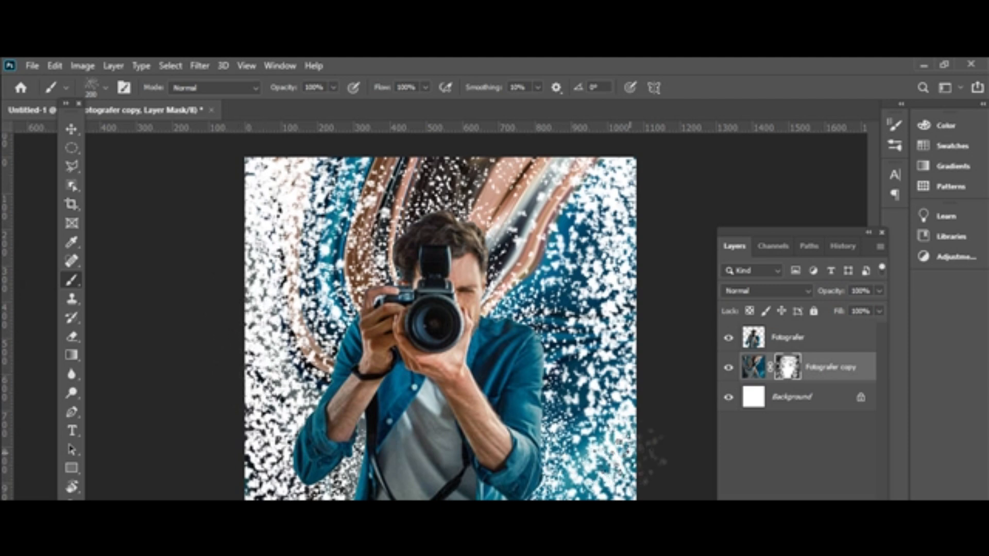
{"action": "mouse_move", "coordinate": [640, 441]}
{"action": "left_mouse_down"}
{"action": "mouse_move", "coordinate": [607, 474]}
{"action": "mouse_move", "coordinate": [666, 472]}
{"action": "left_mouse_up"}
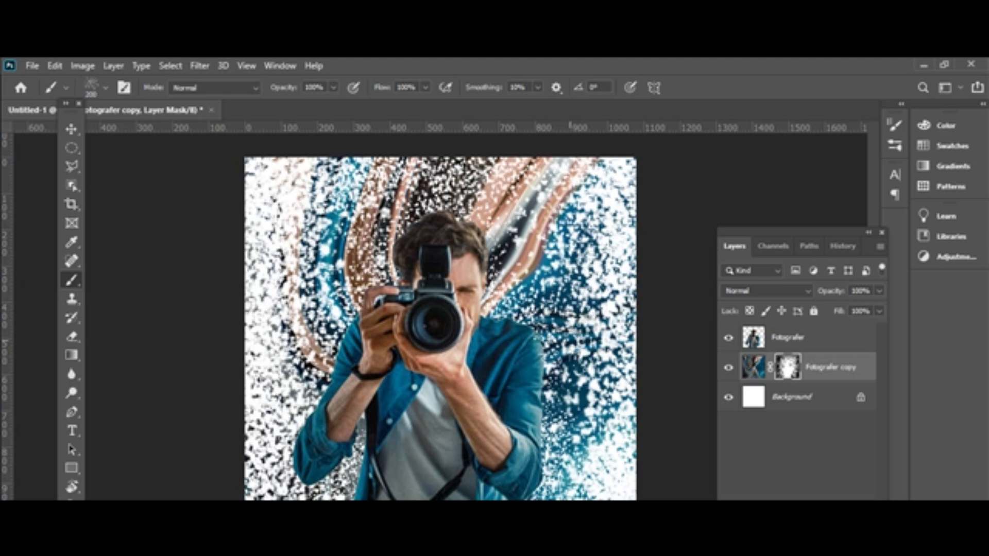
{"action": "mouse_move", "coordinate": [603, 356]}
{"action": "left_mouse_down"}
{"action": "mouse_move", "coordinate": [576, 448]}
{"action": "mouse_move", "coordinate": [542, 497]}
{"action": "left_mouse_up"}
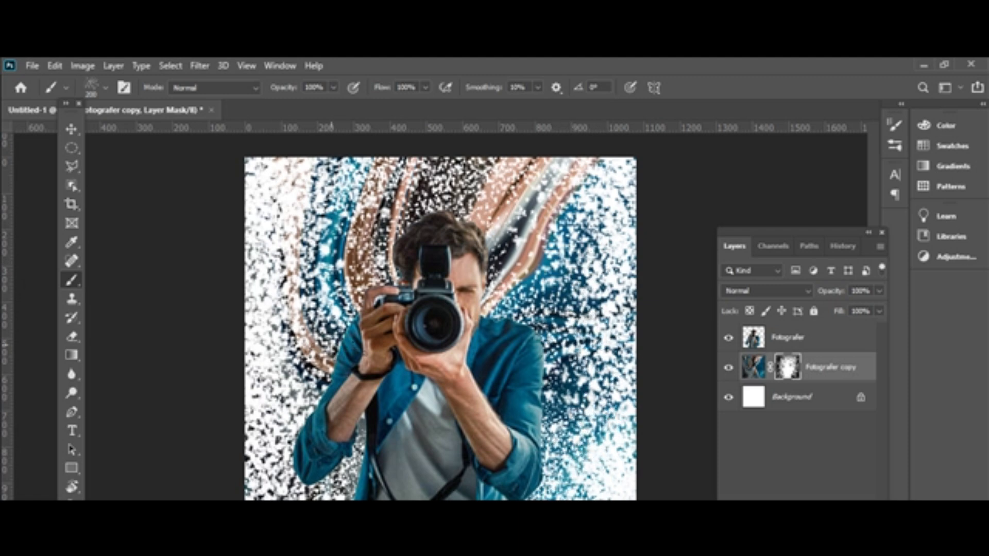
{"action": "mouse_move", "coordinate": [331, 335]}
{"action": "left_mouse_down"}
{"action": "mouse_move", "coordinate": [329, 216]}
{"action": "mouse_move", "coordinate": [339, 181]}
{"action": "left_mouse_up"}
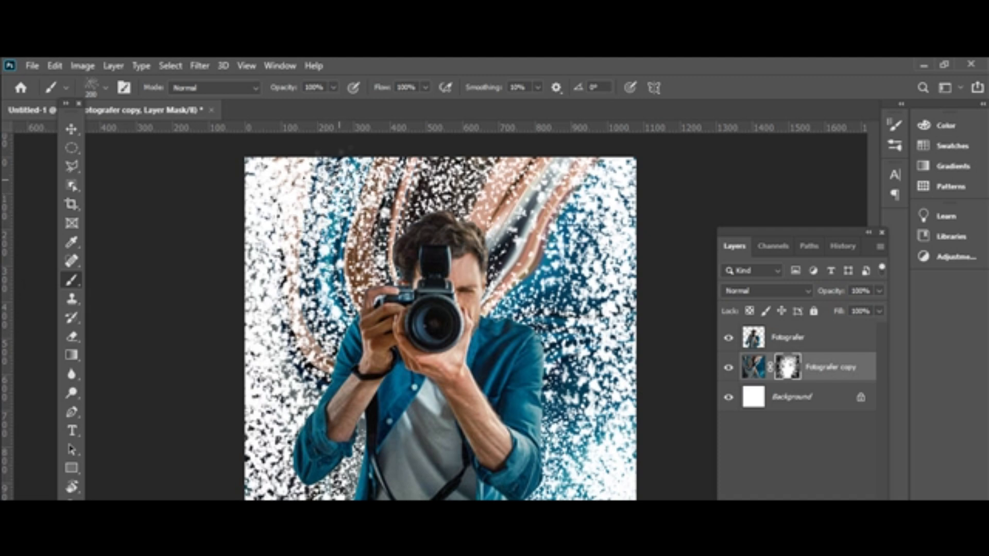
- Add a layer mask to the Fotografer layer and reduce the particle brush to size 90
{"action": "left_click", "coordinate": [816, 335]}
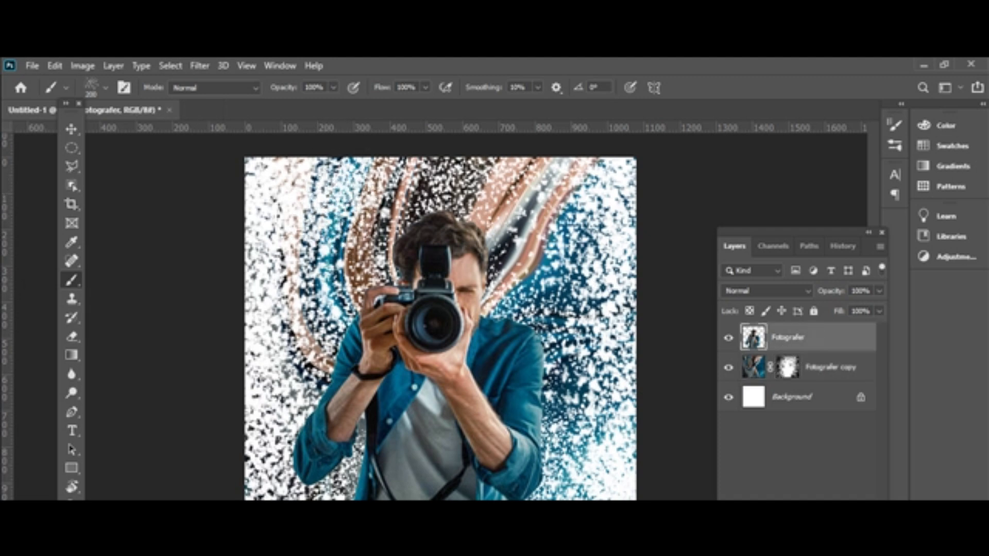
{"action": "left_click", "coordinate": [786, 499]}
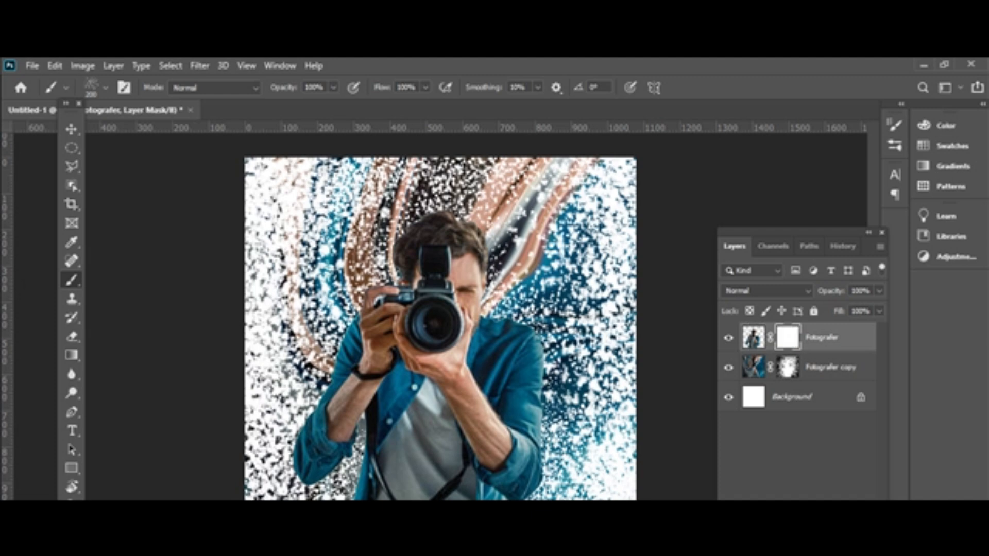
{"action": "key", "text": "bracketleft"}
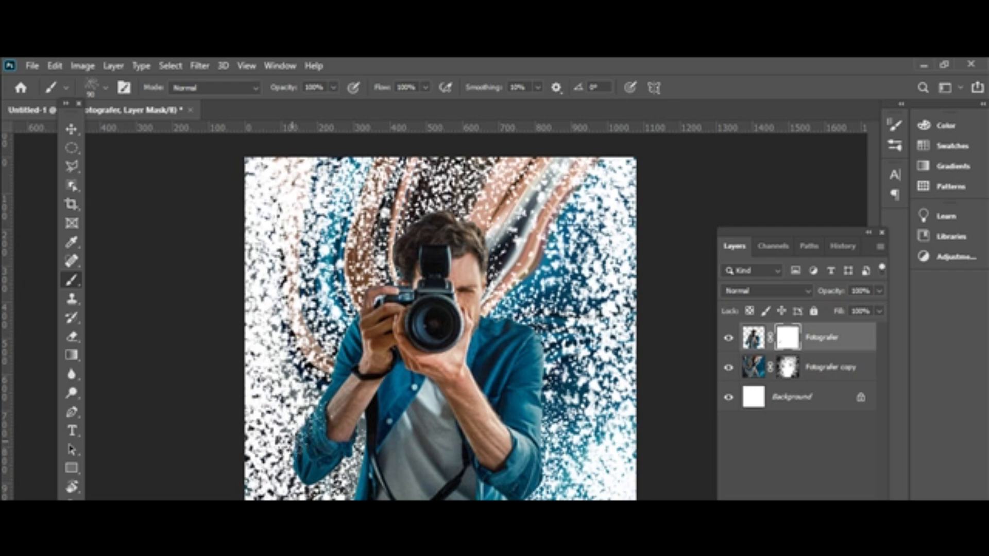
- Reduce the particle brush to size 60 and break up the shirt sleeve and elbow on the image's left side with fine mask speckles
{"action": "key", "text": "ctrl+plus"}
{"action": "key", "text": "ctrl+plus"}
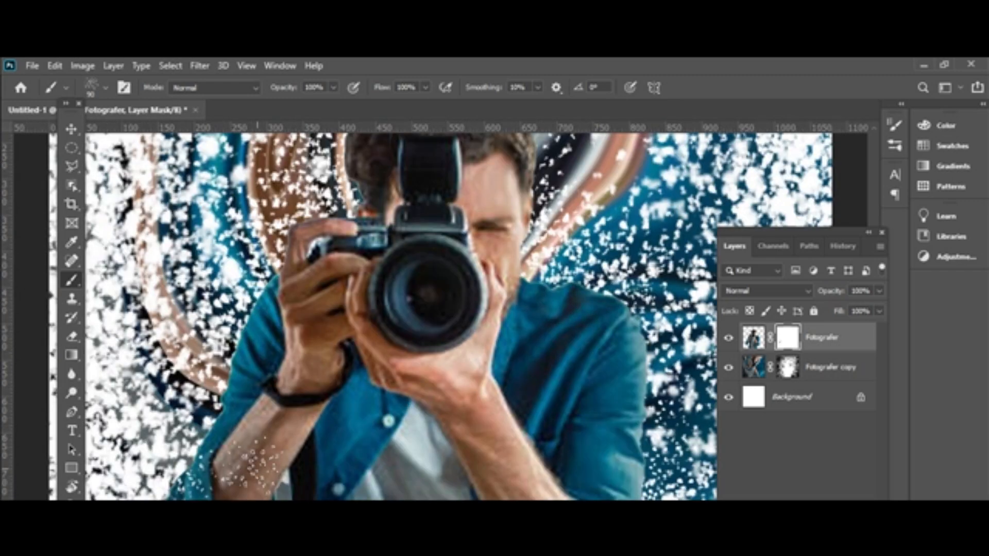
{"action": "key", "text": "bracketleft"}
{"action": "key", "text": "bracketleft"}
{"action": "key", "text": "bracketleft"}
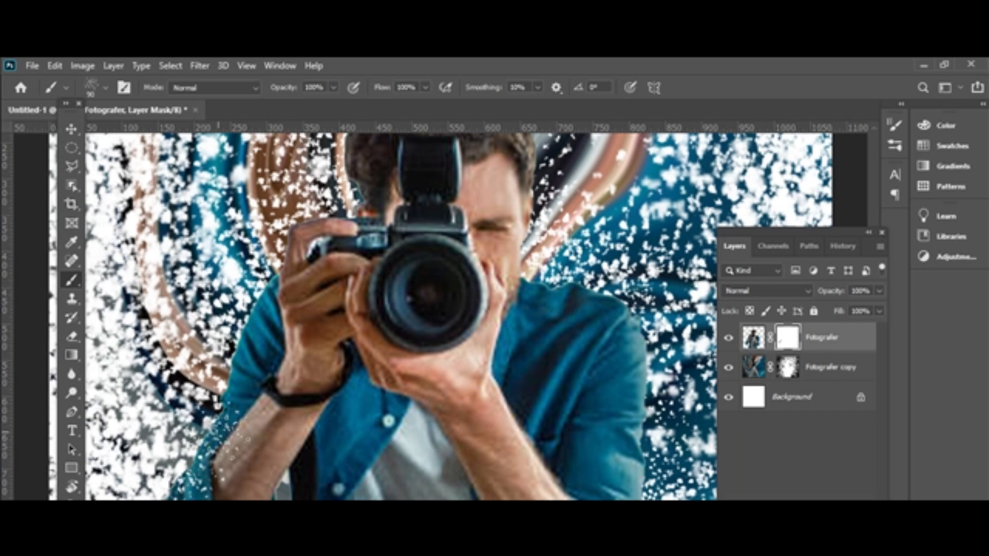
{"action": "left_click_drag", "start_coordinate": [240, 373], "coordinate": [250, 358]}
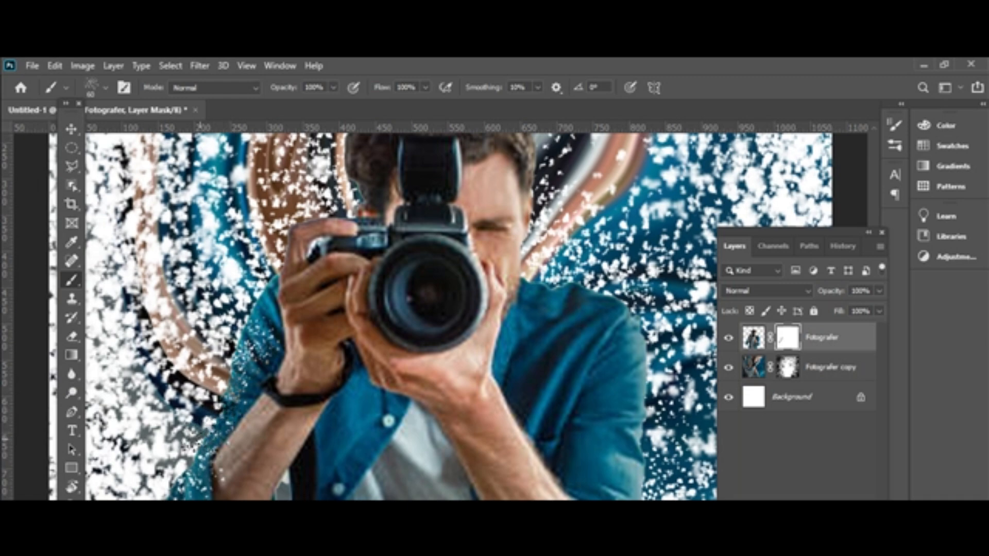
{"action": "left_click_drag", "start_coordinate": [173, 499], "coordinate": [201, 442]}
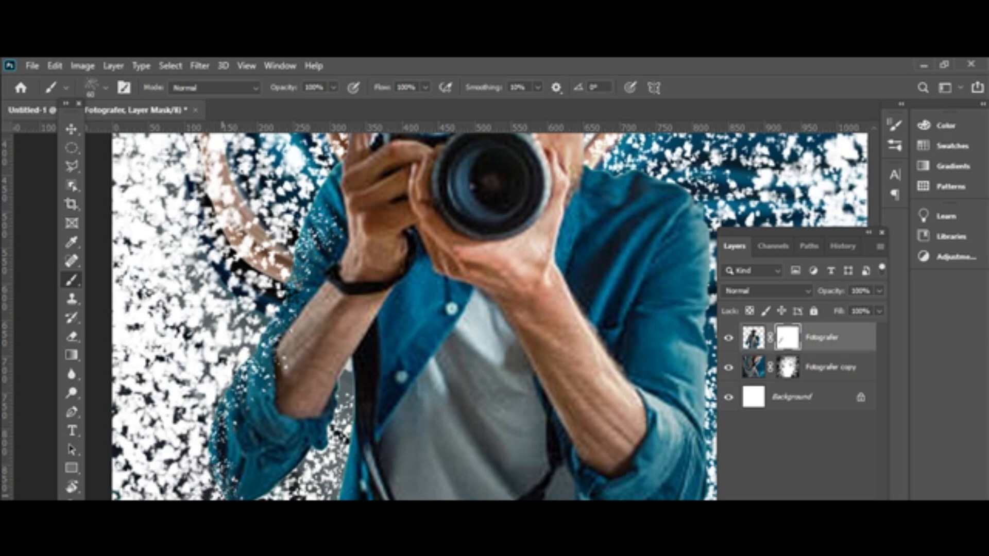
{"action": "left_click_drag", "start_coordinate": [219, 414], "coordinate": [253, 444]}
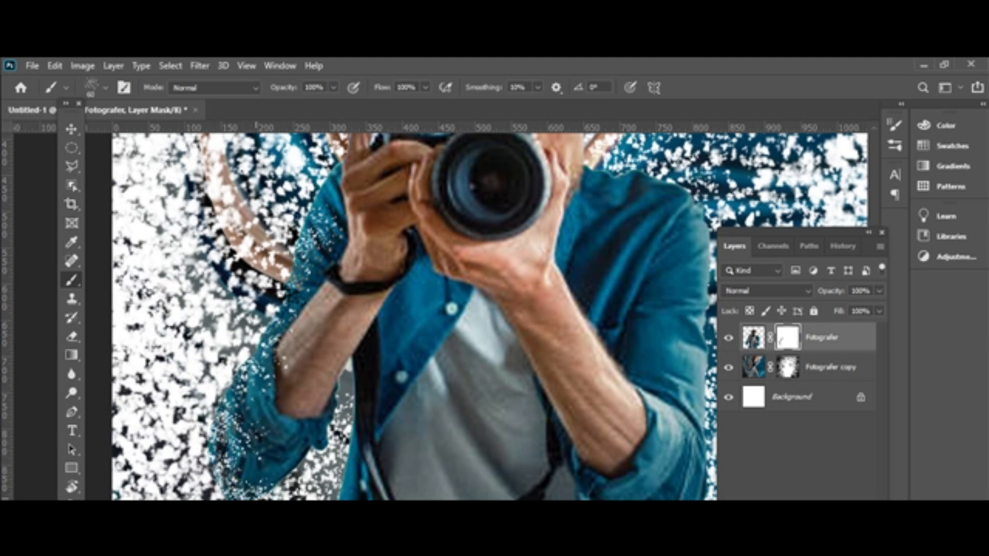
{"action": "left_click_drag", "start_coordinate": [301, 451], "coordinate": [280, 453]}
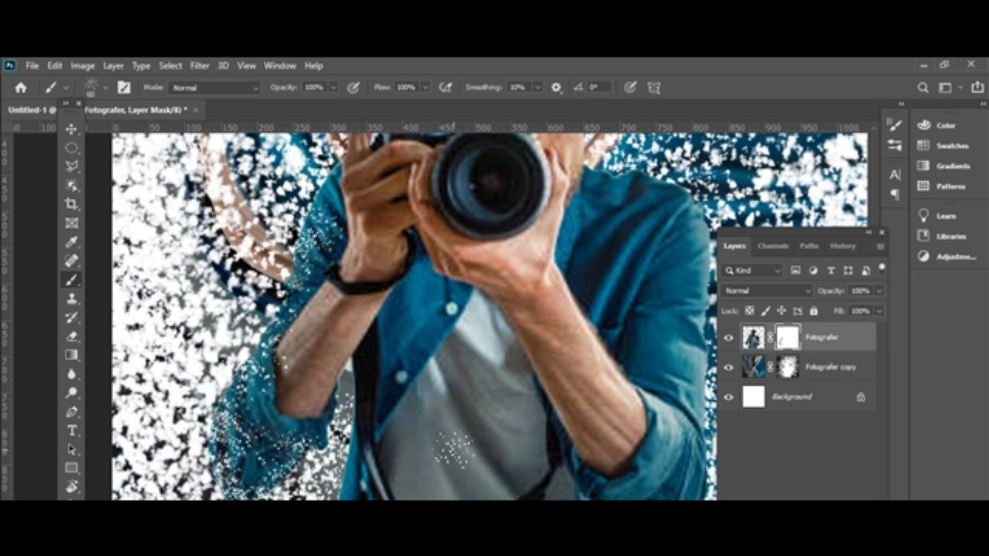
- Enlarge the particle brush to size 70 and speckle the lower sleeve, forearm and camera strap on the image's left side
{"action": "key", "text": "bracketright"}
{"action": "key", "text": "bracketright"}
{"action": "left_click_drag", "start_coordinate": [267, 471], "coordinate": [235, 479]}
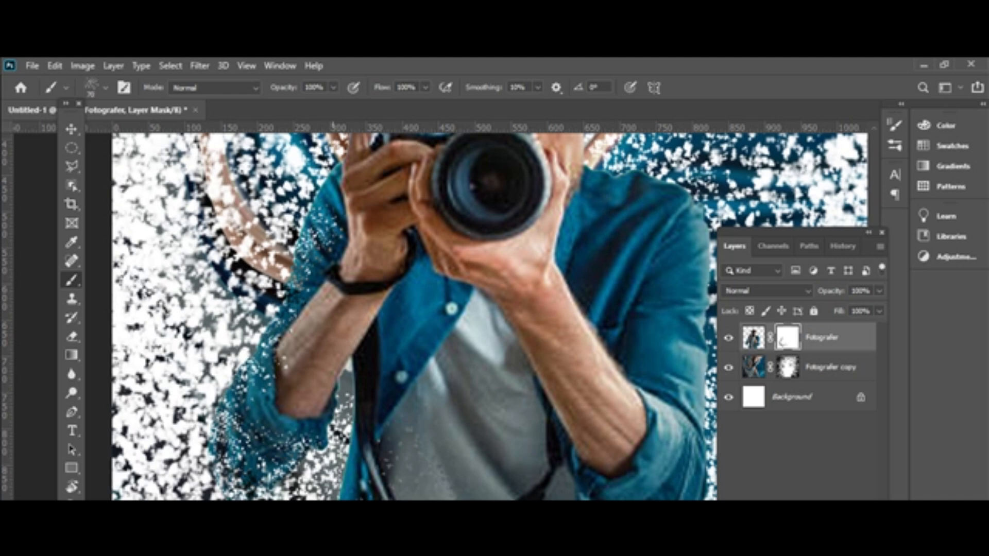
{"action": "mouse_move", "coordinate": [363, 414]}
{"action": "left_mouse_down"}
{"action": "mouse_move", "coordinate": [347, 361]}
{"action": "mouse_move", "coordinate": [319, 383]}
{"action": "mouse_move", "coordinate": [325, 396]}
{"action": "mouse_move", "coordinate": [290, 350]}
{"action": "mouse_move", "coordinate": [283, 301]}
{"action": "left_mouse_up"}
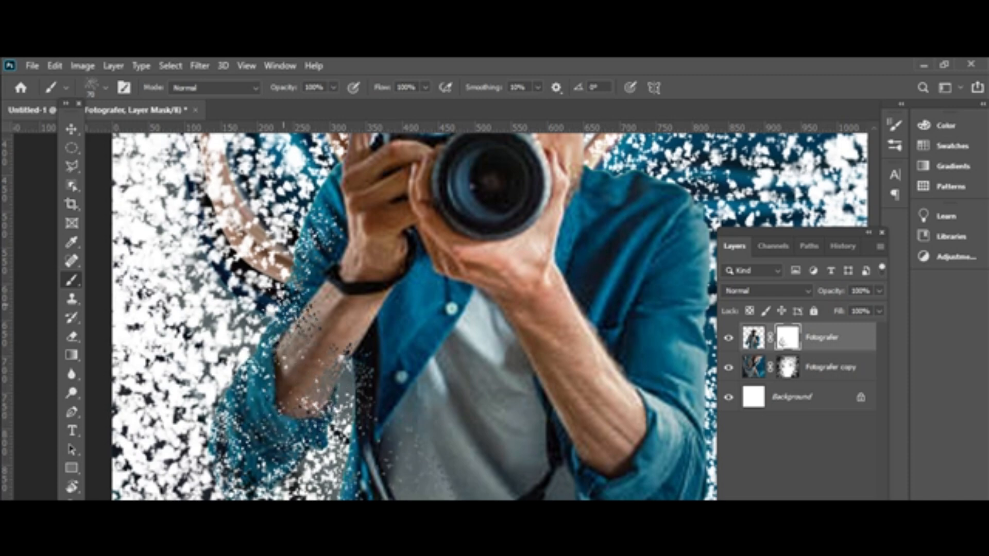
- Speckle the left edge of the photographer's hair at brush size 70, and the top of the hair at size 100
{"action": "scroll", "coordinate": [489, 309], "scroll_direction": "up", "scroll_amount": 5}
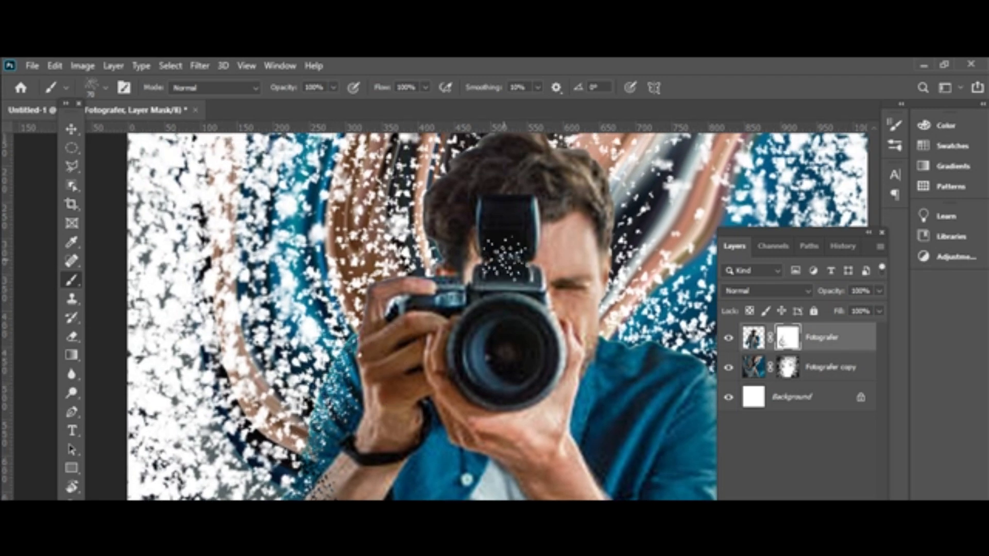
{"action": "left_click_drag", "start_coordinate": [519, 263], "coordinate": [486, 419]}
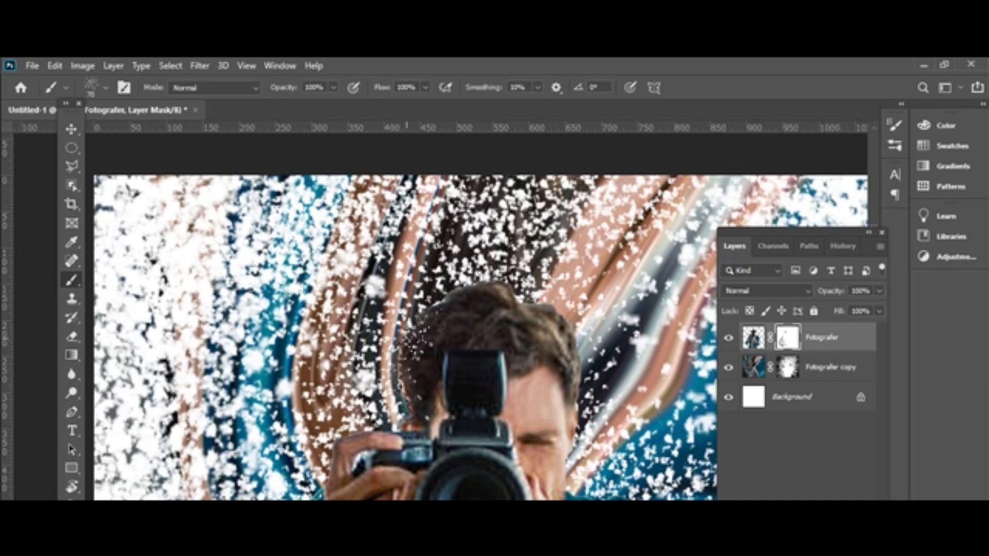
{"action": "mouse_move", "coordinate": [406, 355]}
{"action": "left_mouse_down"}
{"action": "mouse_move", "coordinate": [447, 305]}
{"action": "mouse_move", "coordinate": [477, 286]}
{"action": "mouse_move", "coordinate": [500, 291]}
{"action": "mouse_move", "coordinate": [421, 321]}
{"action": "left_mouse_up"}
{"action": "key", "text": "]"}
{"action": "key", "text": "]"}
{"action": "key", "text": "]"}
{"action": "left_click_drag", "start_coordinate": [522, 305], "coordinate": [534, 300]}
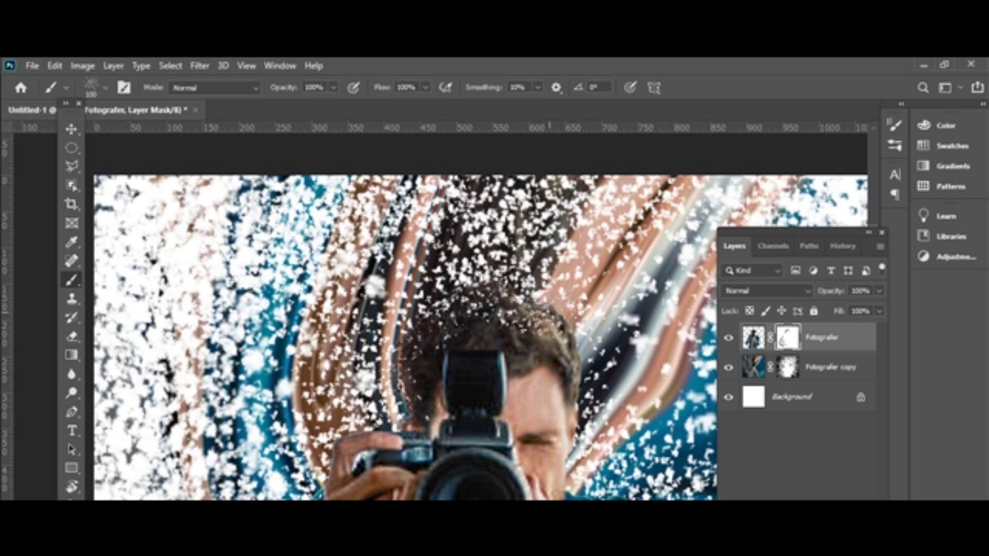
- Speckle the right side of the hair and forehead at brush size 100, and the cheek edge at size 70
{"action": "mouse_move", "coordinate": [569, 327]}
{"action": "left_mouse_down"}
{"action": "mouse_move", "coordinate": [536, 307]}
{"action": "mouse_move", "coordinate": [569, 329]}
{"action": "mouse_move", "coordinate": [580, 382]}
{"action": "mouse_move", "coordinate": [566, 381]}
{"action": "mouse_move", "coordinate": [544, 439]}
{"action": "left_mouse_up"}
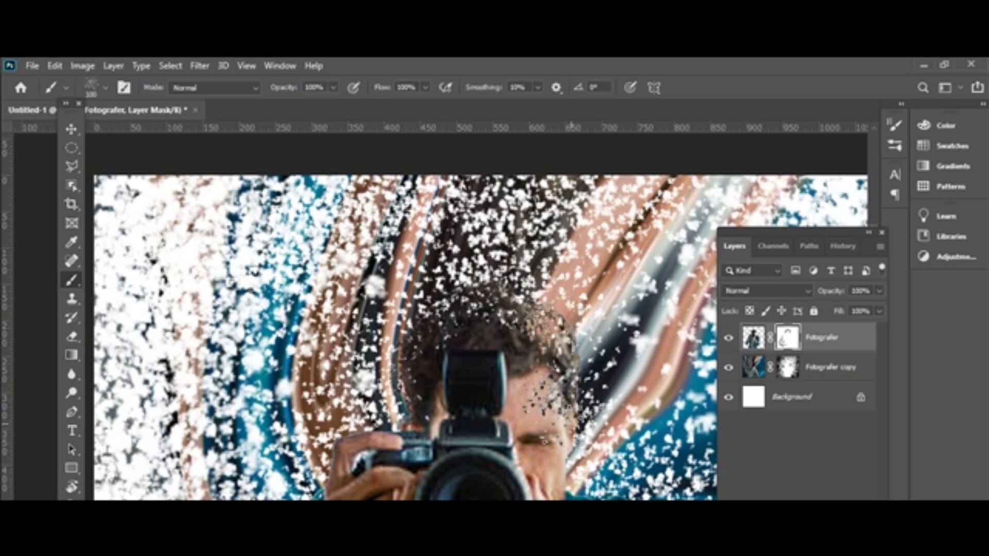
{"action": "key", "text": "bracketleft"}
{"action": "left_click_drag", "start_coordinate": [598, 417], "coordinate": [574, 487]}
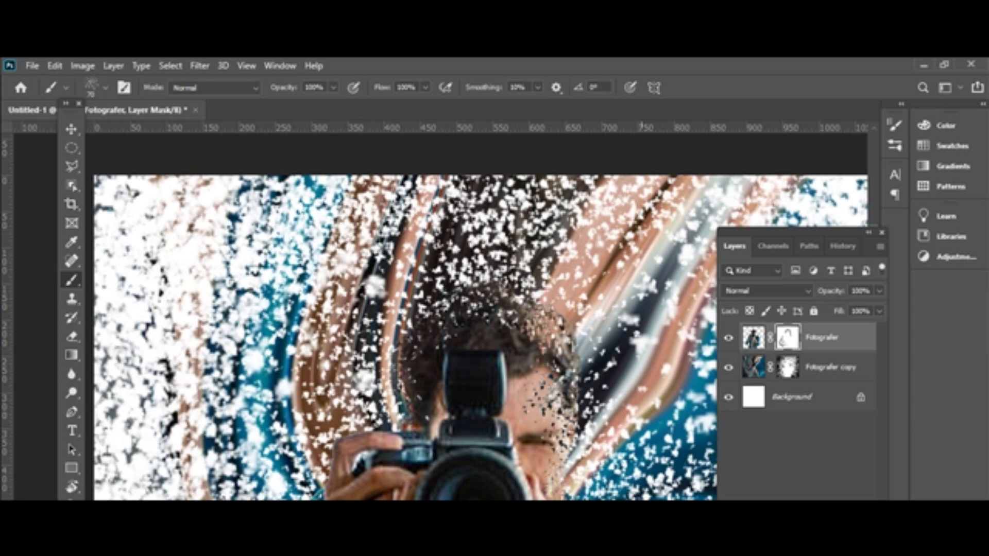
- Dissolve the shoulder, outer sleeve and elbow on the image's right side with size 70 speckles, and enlarge the particle brush to size 90
{"action": "left_click_drag", "start_coordinate": [651, 463], "coordinate": [486, 234]}
{"action": "mouse_move", "coordinate": [491, 320]}
{"action": "left_mouse_down"}
{"action": "mouse_move", "coordinate": [518, 334]}
{"action": "mouse_move", "coordinate": [515, 379]}
{"action": "mouse_move", "coordinate": [530, 350]}
{"action": "left_mouse_up"}
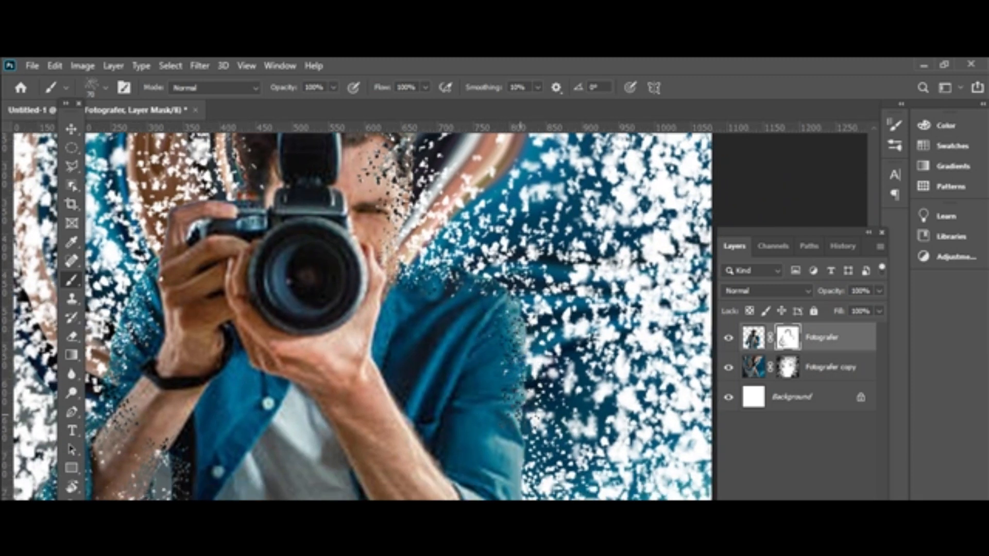
{"action": "left_click_drag", "start_coordinate": [520, 417], "coordinate": [498, 446]}
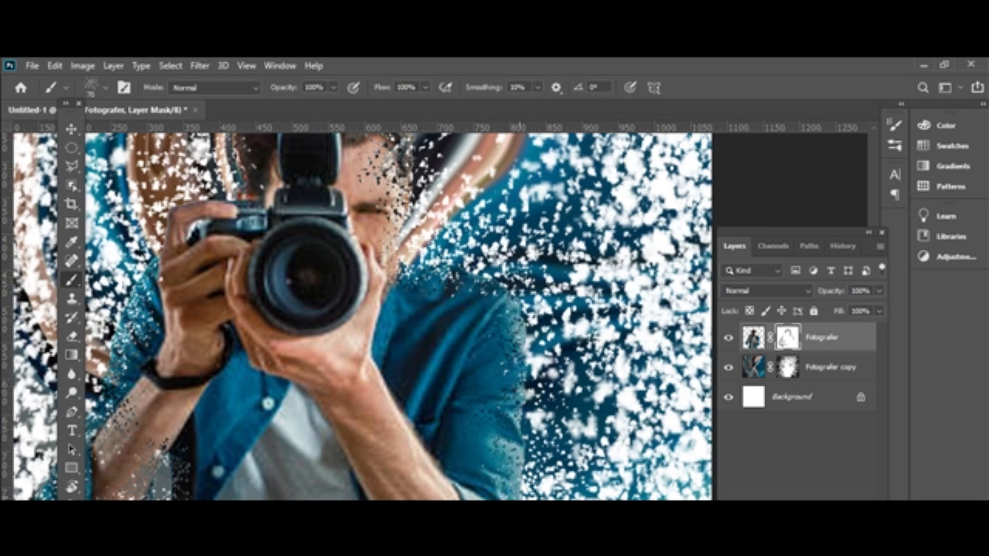
{"action": "left_click_drag", "start_coordinate": [507, 497], "coordinate": [521, 407]}
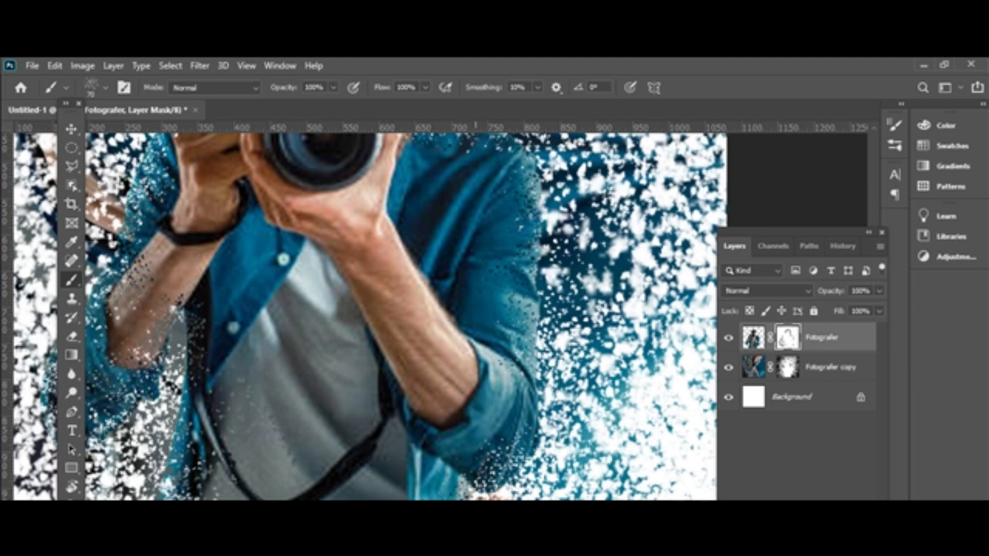
{"action": "mouse_move", "coordinate": [499, 471]}
{"action": "left_mouse_down"}
{"action": "mouse_move", "coordinate": [520, 449]}
{"action": "mouse_move", "coordinate": [479, 484]}
{"action": "left_mouse_up"}
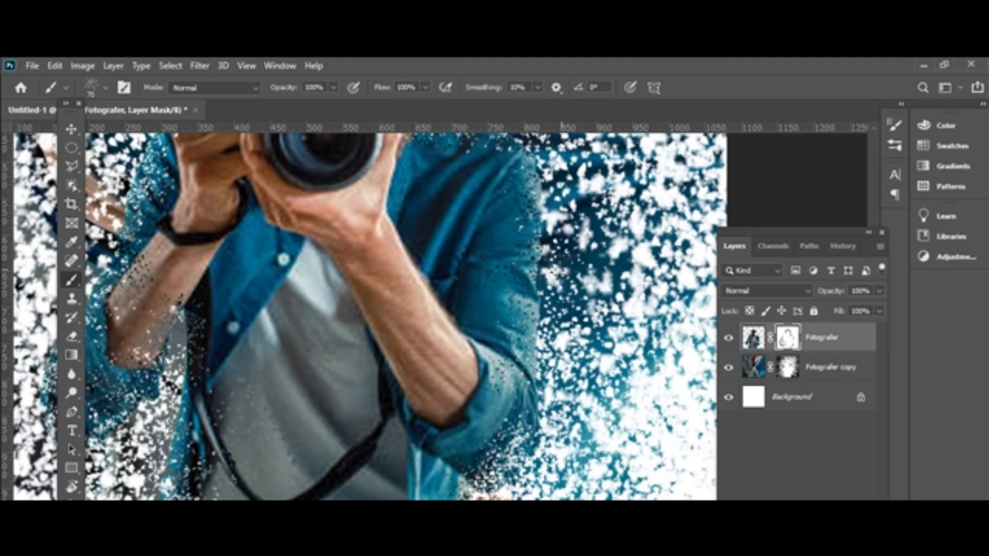
{"action": "left_click", "coordinate": [538, 238]}
{"action": "key", "text": "bracketright"}
{"action": "key", "text": "bracketright"}
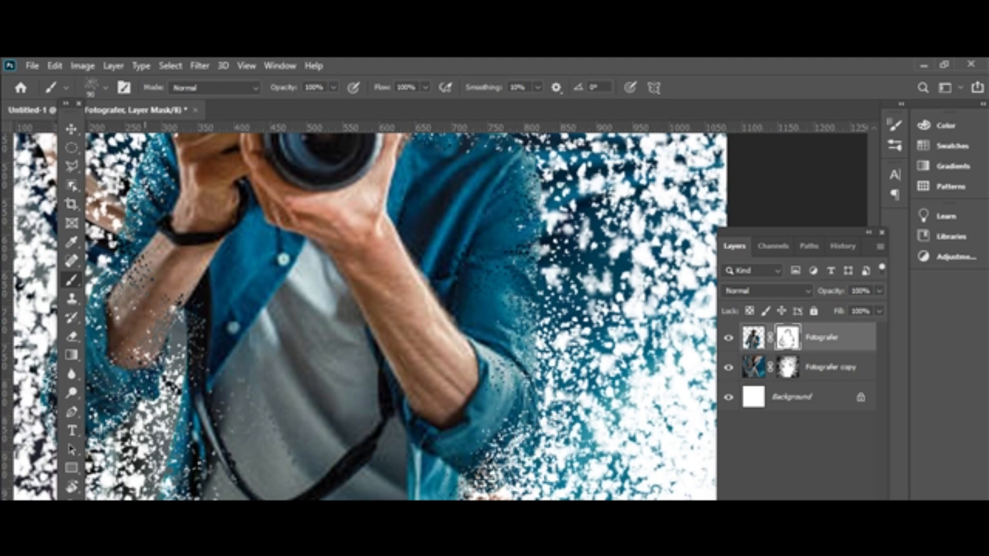
- Enlarge the particle brush to size 200 and thin the remaining streaks around the head and canvas edges on the Fotografer copy mask
{"action": "key", "text": "ctrl+minus"}
{"action": "key", "text": "ctrl+minus"}
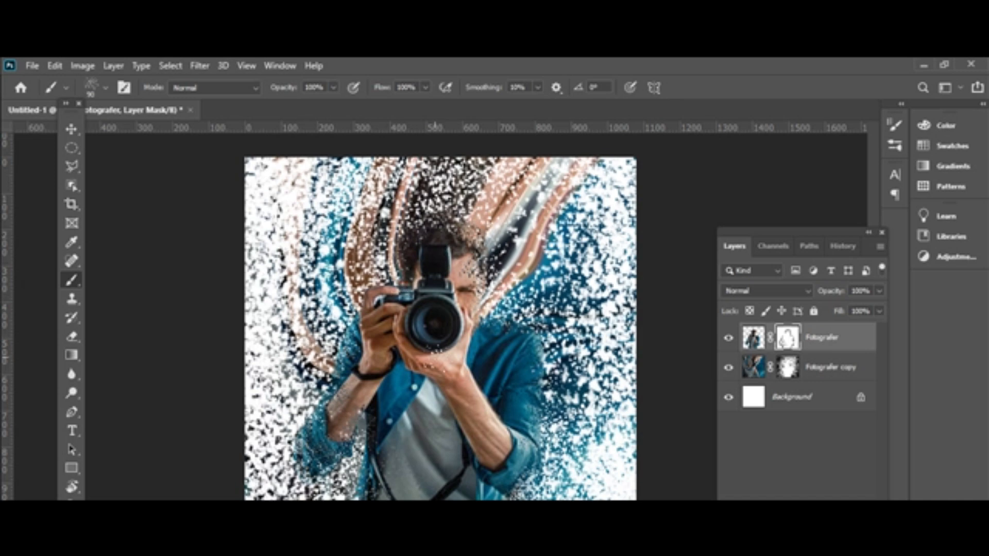
{"action": "key", "text": "bracketright"}
{"action": "key", "text": "bracketright"}
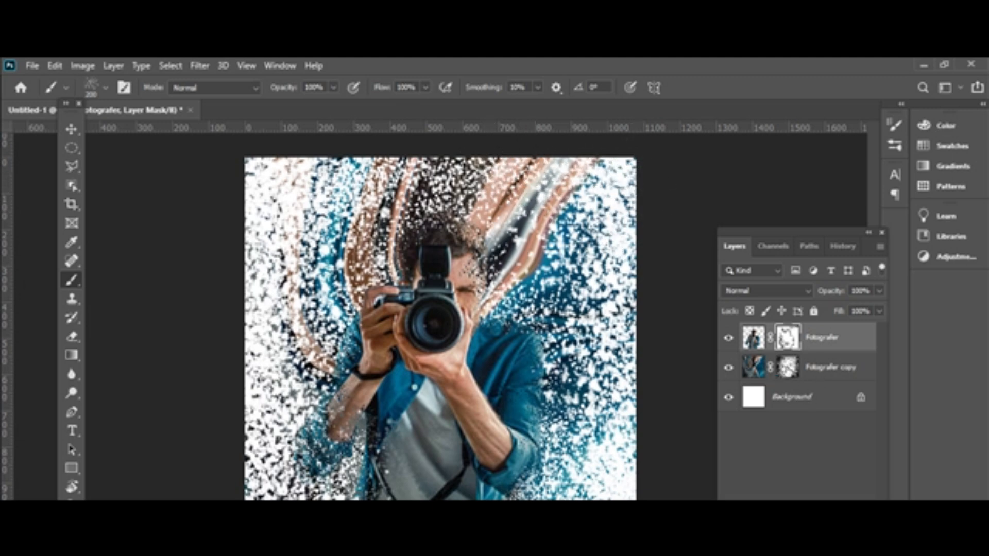
{"action": "left_click", "coordinate": [787, 367]}
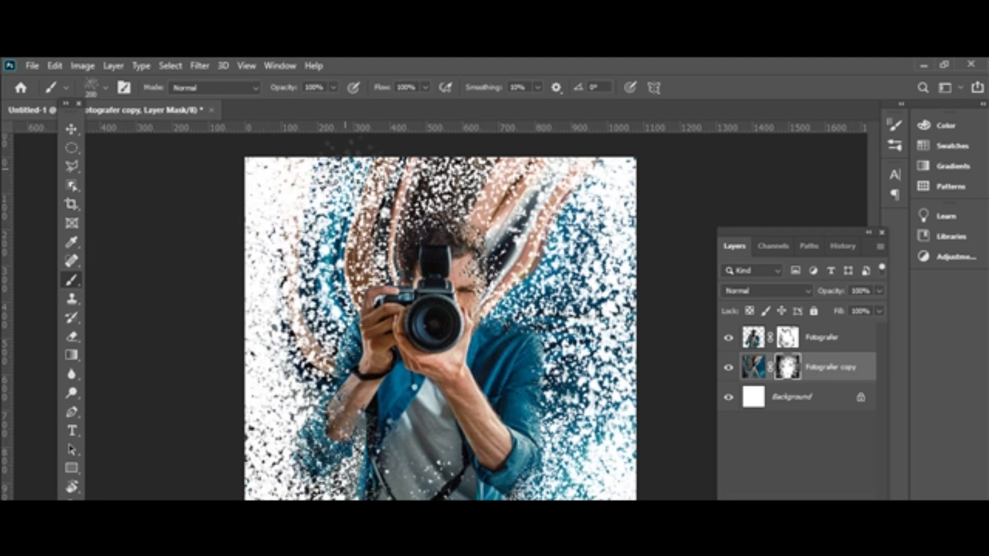
{"action": "left_click", "coordinate": [343, 182]}
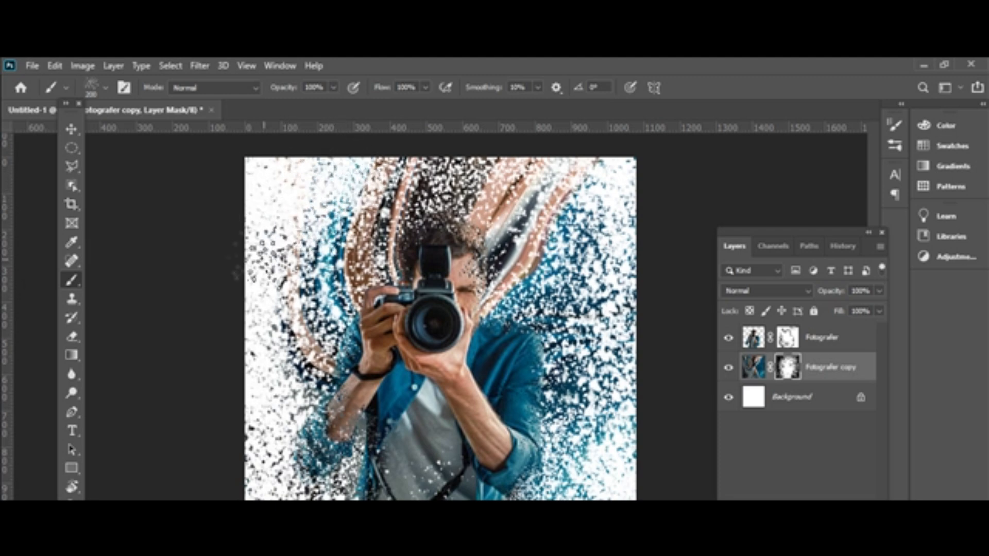
{"action": "left_click", "coordinate": [497, 196]}
{"action": "left_click", "coordinate": [502, 185]}
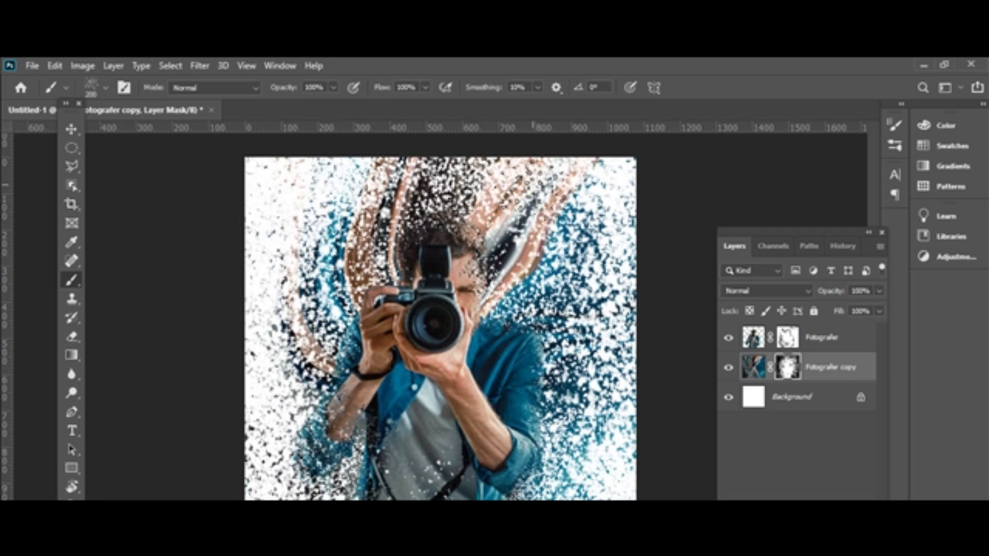
{"action": "left_click", "coordinate": [543, 197]}
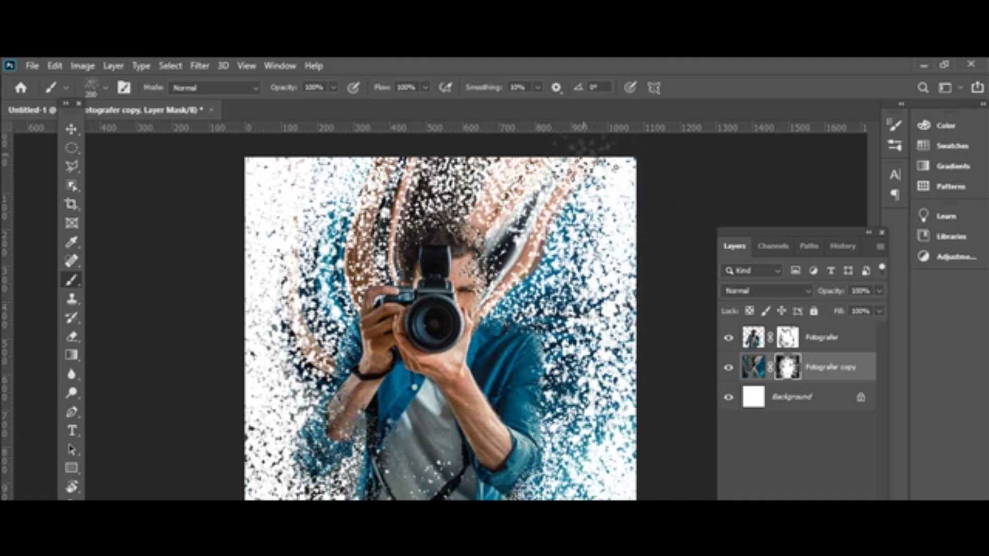
{"action": "left_click", "coordinate": [283, 232]}
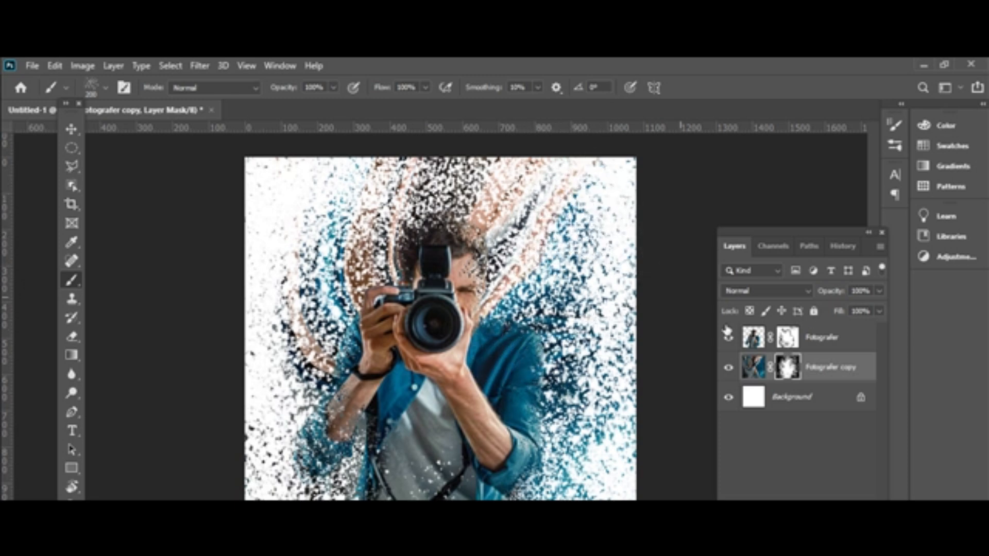
- Add size 200 speckles over the shirt and forearms on the Fotografer layer's mask
{"action": "left_click", "coordinate": [787, 338]}
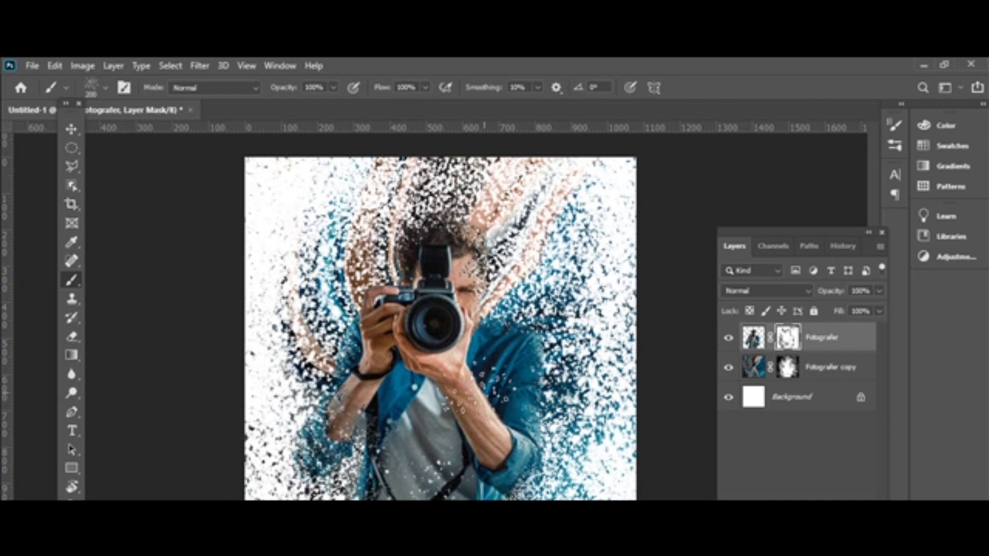
{"action": "left_click", "coordinate": [375, 389]}
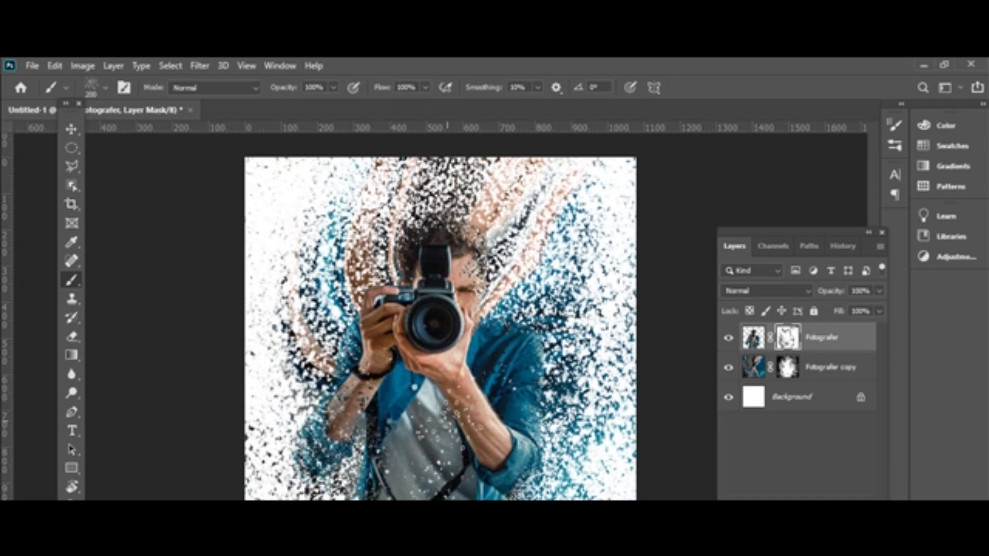
- Paint one more size 200 speckle stroke over the lower shirt on the Fotografer layer's mask
{"action": "left_click_drag", "start_coordinate": [415, 489], "coordinate": [447, 486]}
- Switch to Chrome and search Google Images for "Landscape" in a new tab
{"action": "key", "text": "alt+Tab"}
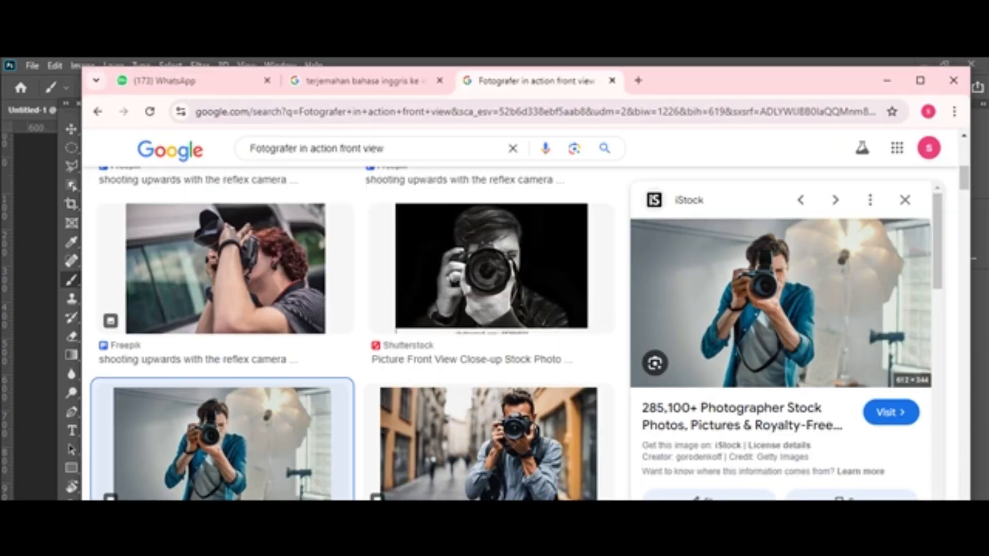
{"action": "left_click", "coordinate": [637, 82]}
{"action": "left_click", "coordinate": [322, 336]}
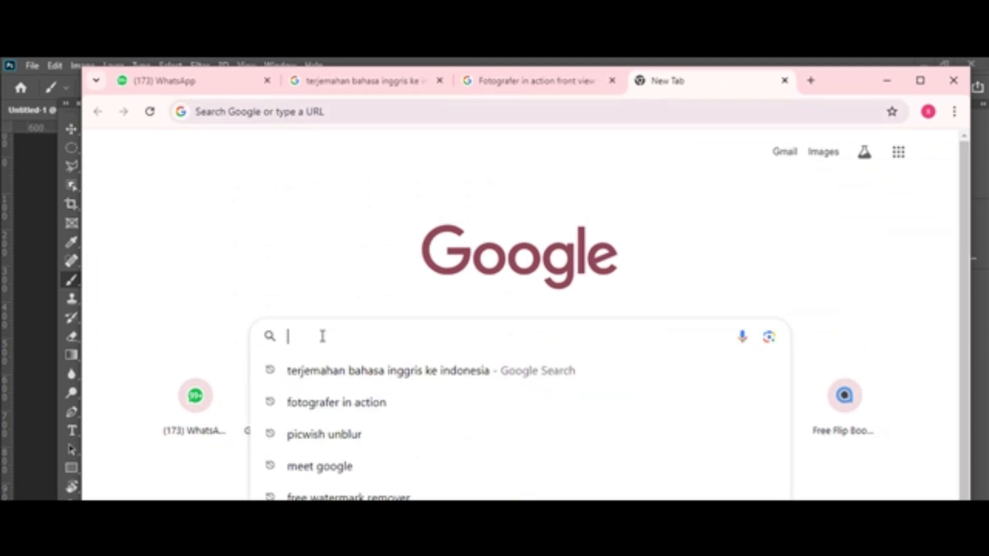
{"action": "type", "text": "Lands"}
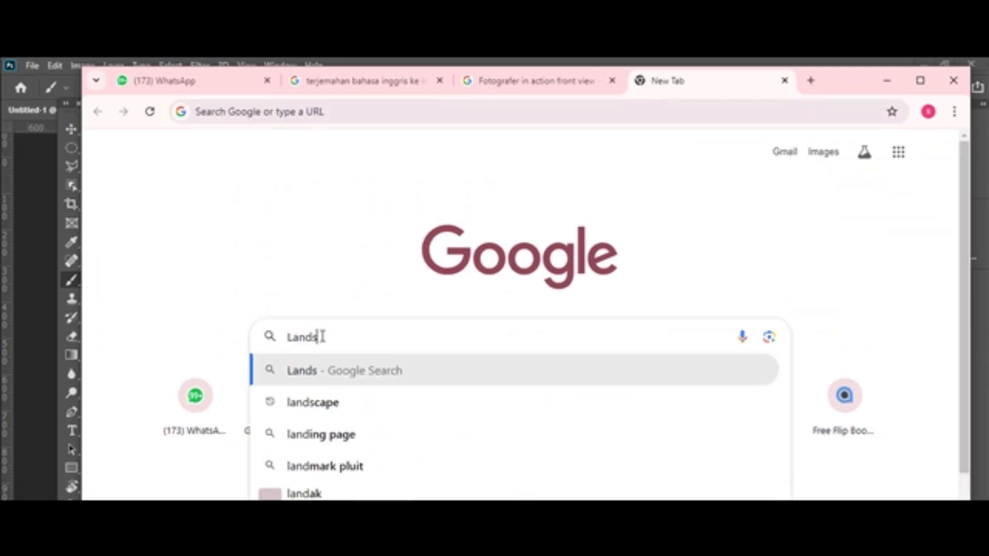
{"action": "type", "text": "cape"}
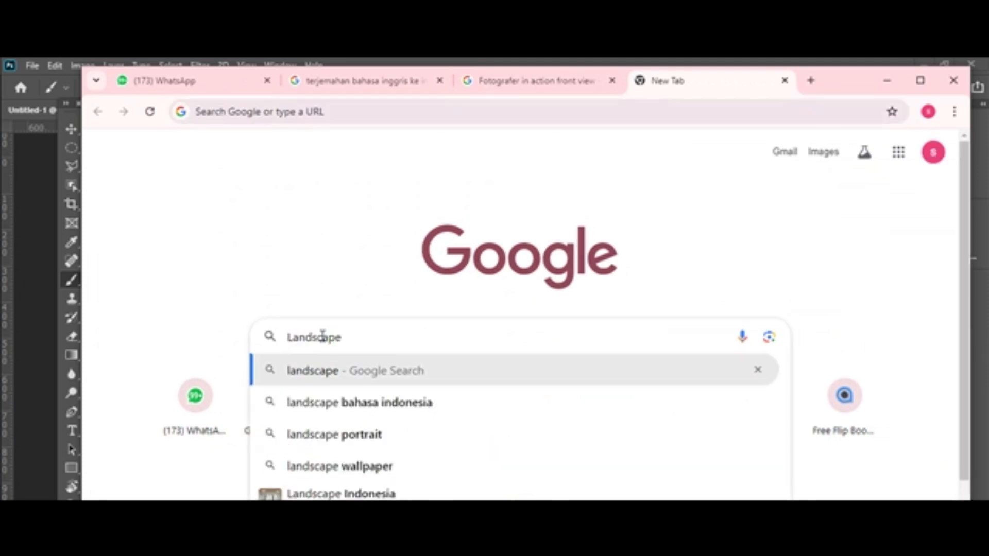
{"action": "key", "text": "Return"}
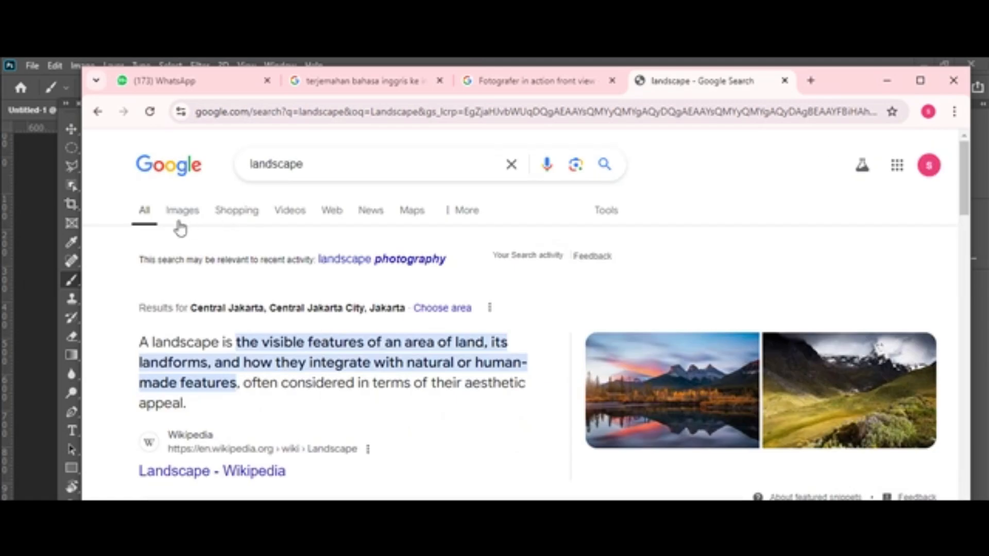
{"action": "left_click", "coordinate": [182, 216]}
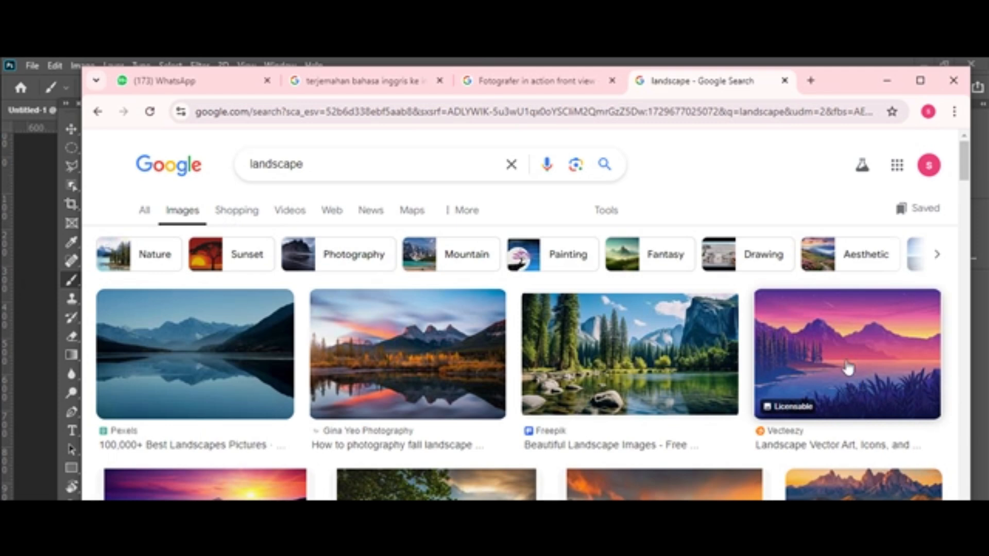
- Browse the landscape results and open the preview of the Pexels sunset meadow with the large tree
{"action": "scroll", "coordinate": [464, 425], "scroll_direction": "down", "scroll_amount": 1}
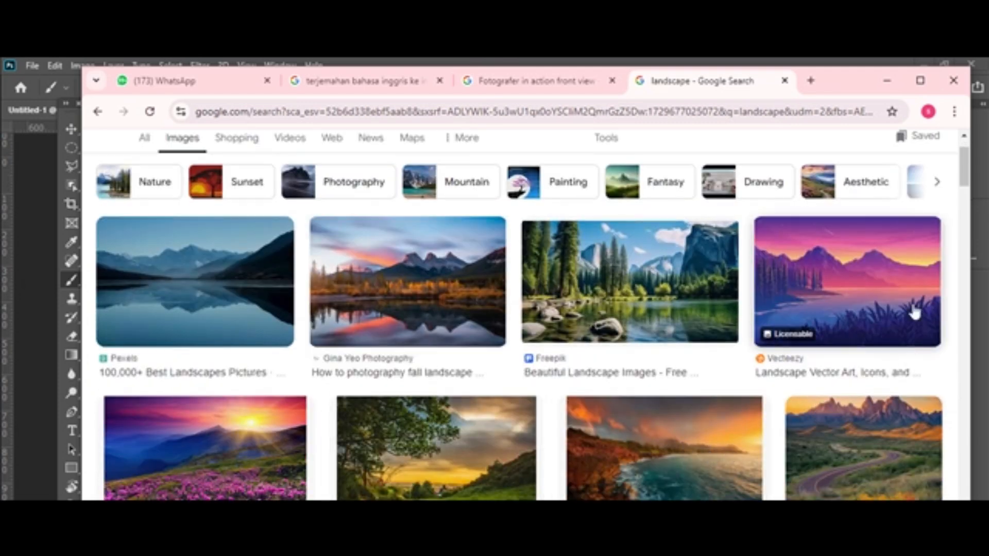
{"action": "left_click", "coordinate": [885, 283]}
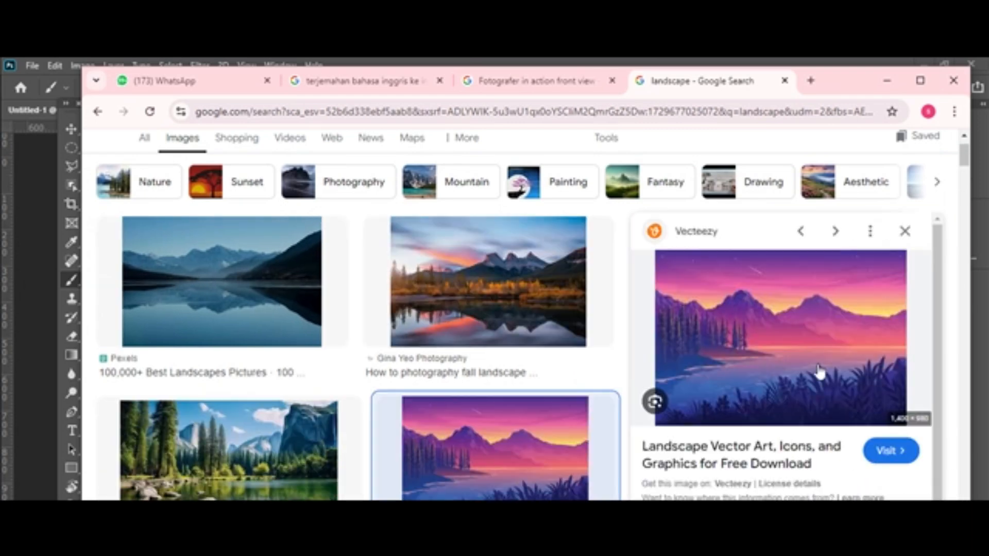
{"action": "scroll", "coordinate": [434, 429], "scroll_direction": "down", "scroll_amount": 1}
{"action": "scroll", "coordinate": [434, 429], "scroll_direction": "down", "scroll_amount": 4}
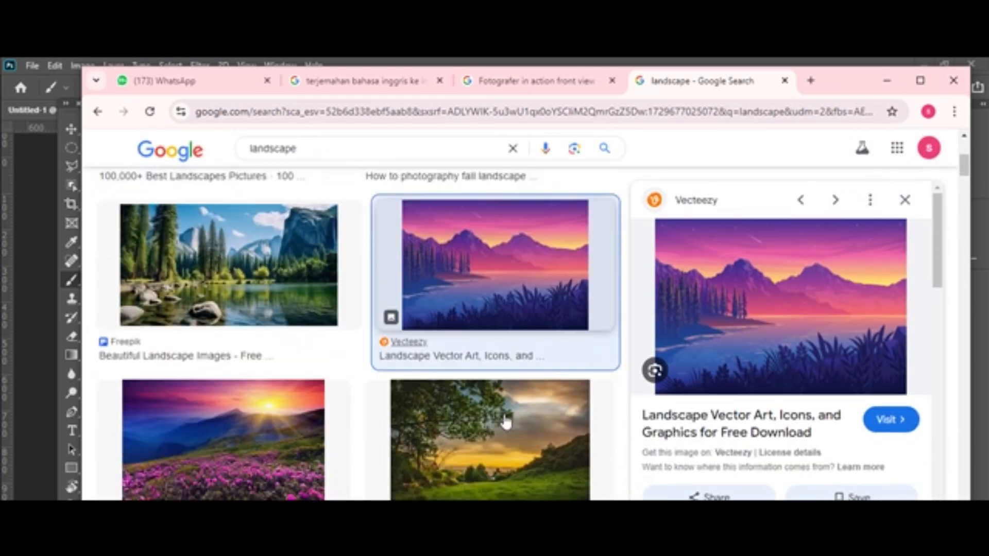
{"action": "left_click", "coordinate": [537, 377]}
- Try to copy the Pexels meadow image and paste it above the Background layer in Photoshop
{"action": "right_click", "coordinate": [787, 322]}
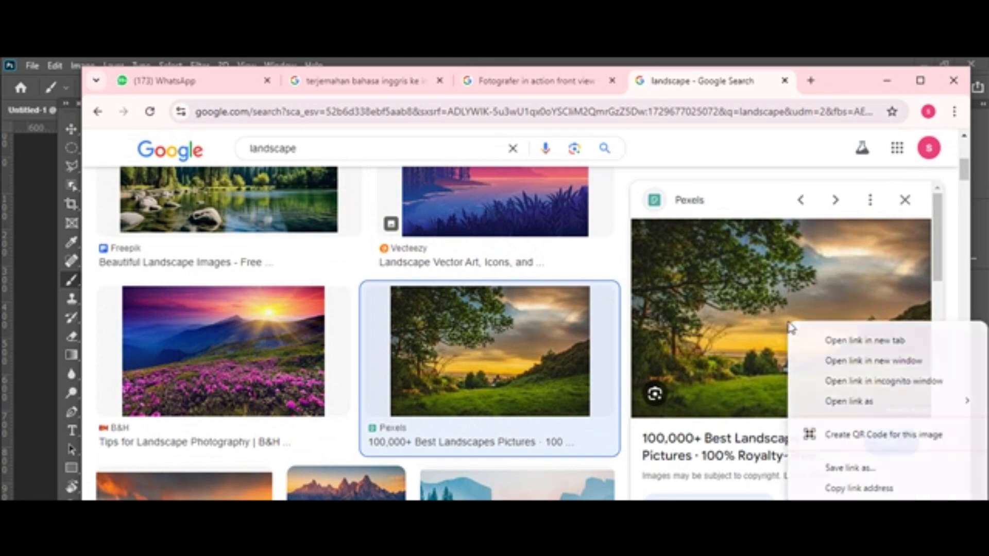
{"action": "scroll", "coordinate": [885, 412], "scroll_direction": "down", "scroll_amount": 2}
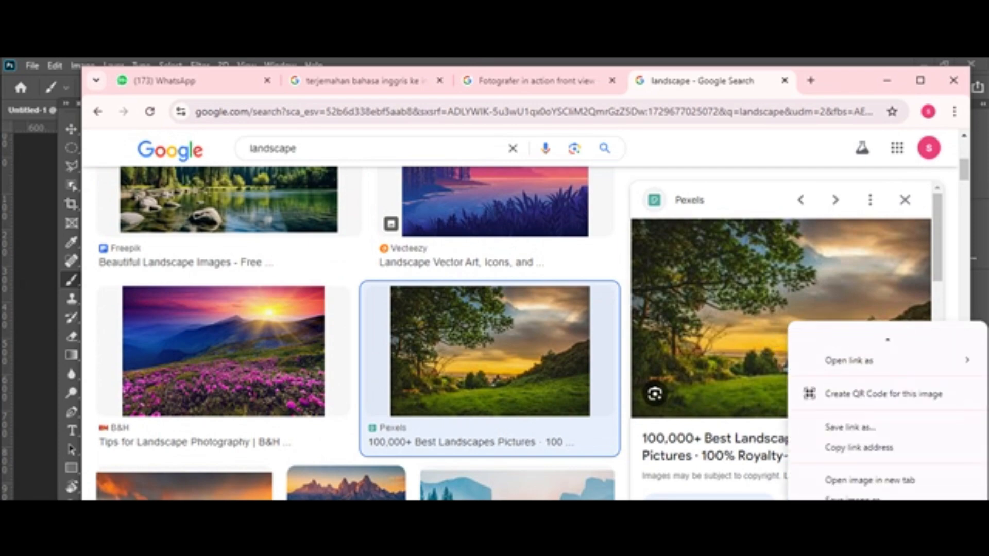
{"action": "key", "text": "Escape"}
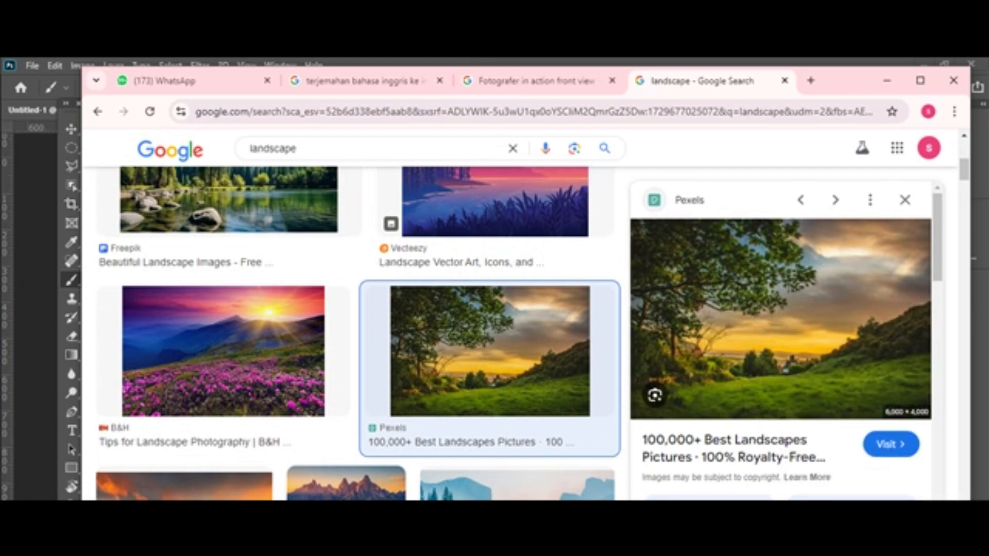
{"action": "key", "text": "alt+Tab"}
{"action": "left_click", "coordinate": [814, 401]}
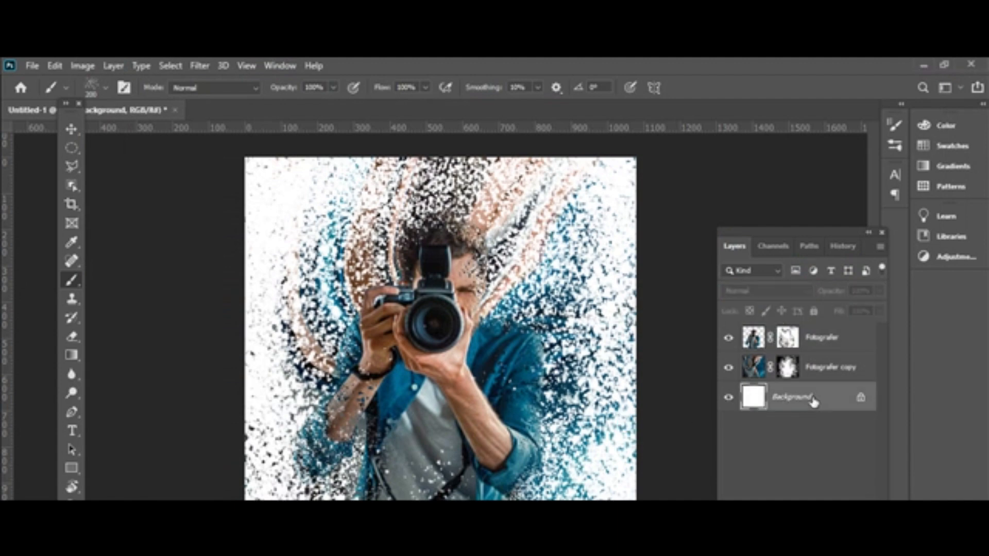
{"action": "left_click", "coordinate": [54, 66]}
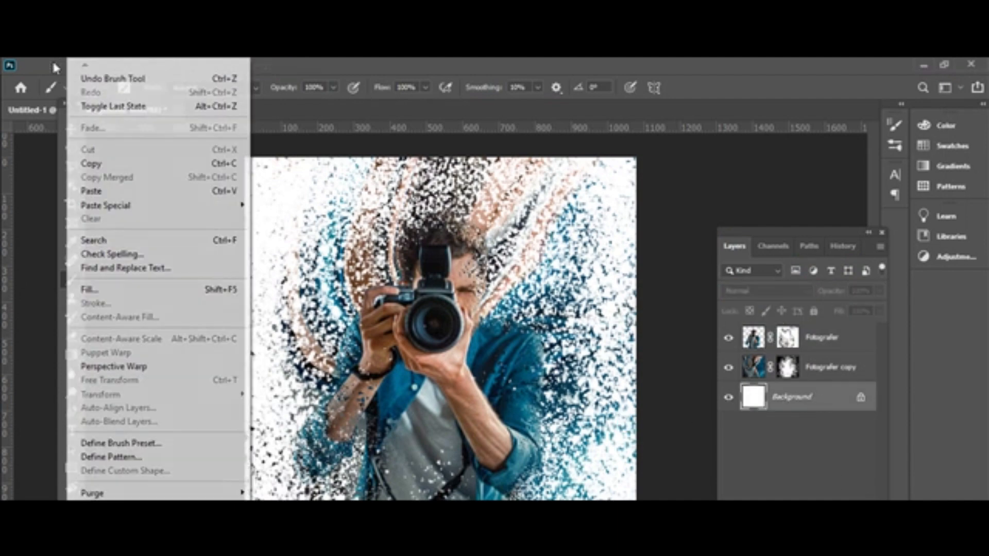
{"action": "left_click", "coordinate": [91, 191]}
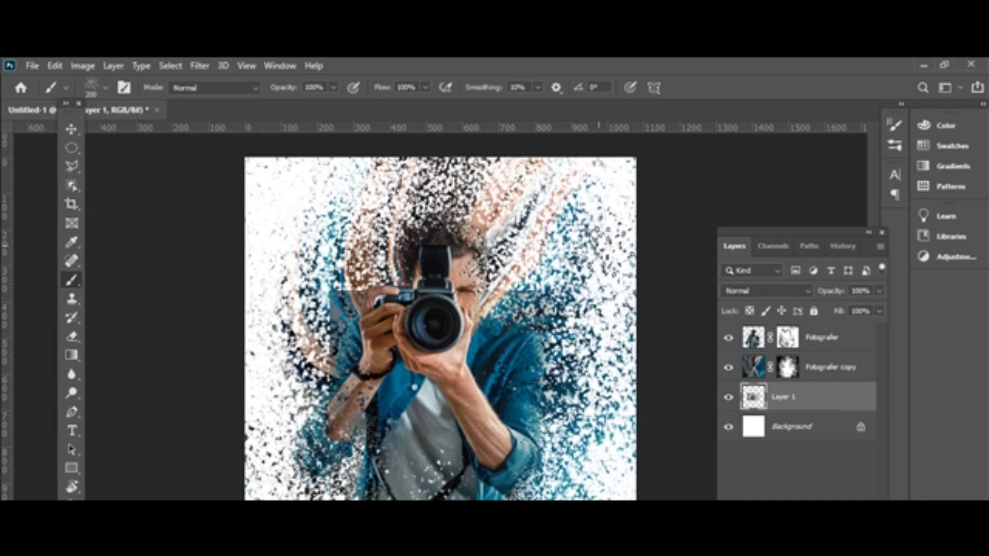
- Try to enlarge the pasted image with Free Transform, and delete its layer
{"action": "key", "text": "ctrl+t"}
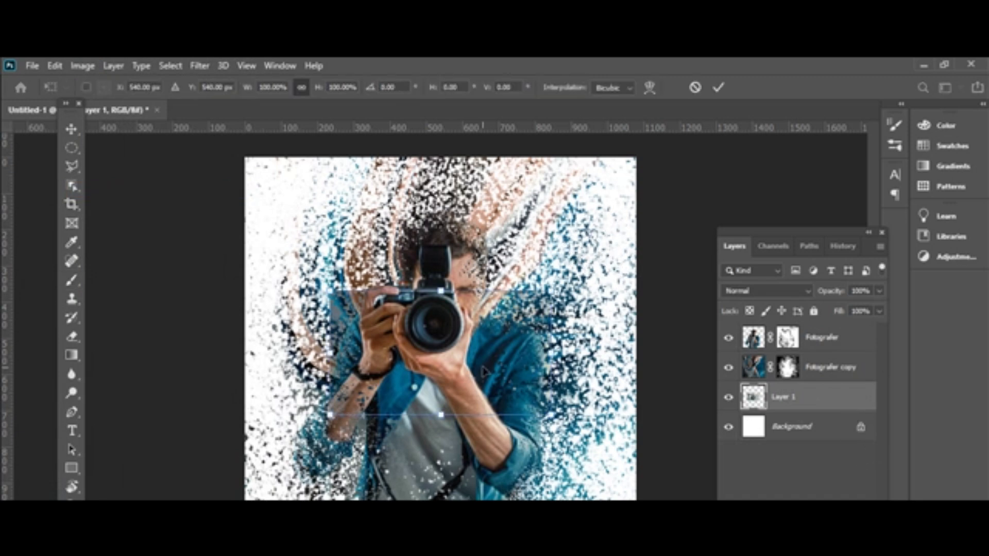
{"action": "left_click_drag", "start_coordinate": [330, 290], "coordinate": [84, 152]}
{"action": "key", "text": "ctrl+z"}
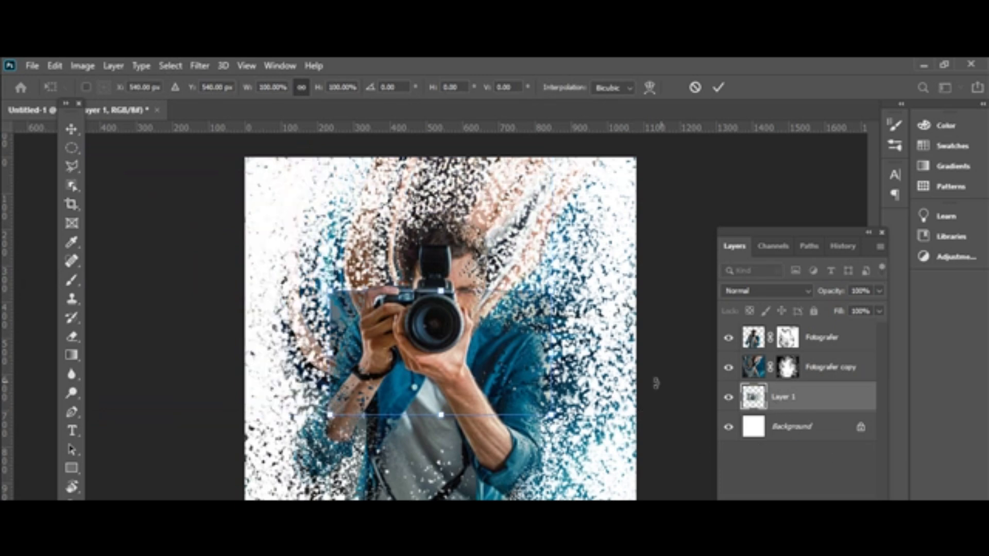
{"action": "key", "text": "b"}
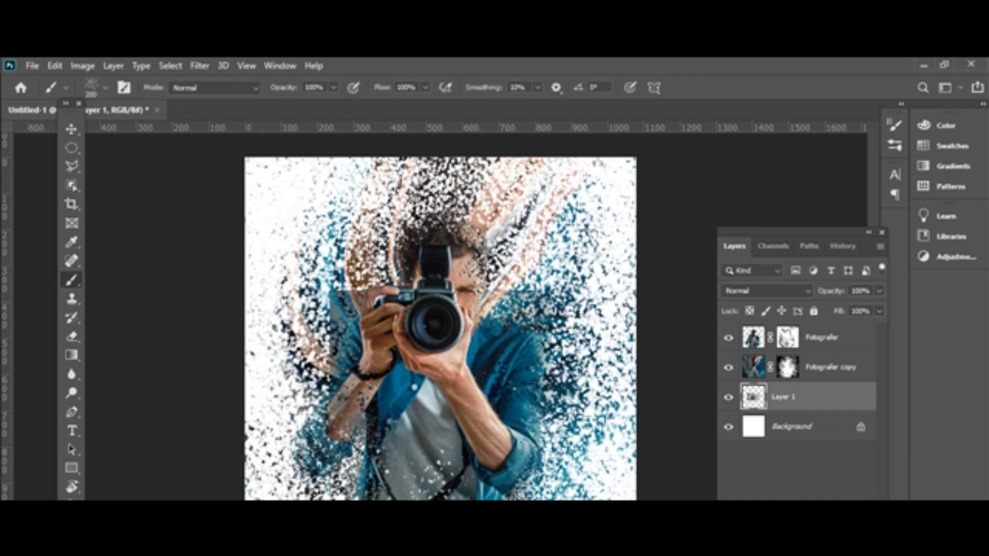
{"action": "key", "text": "Delete"}
{"action": "left_click", "coordinate": [414, 267]}
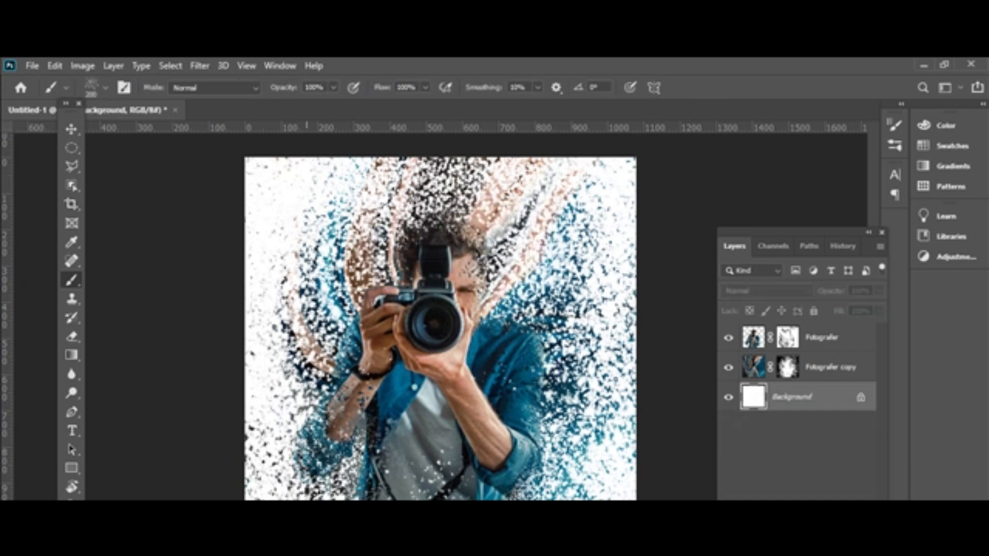
- Copy the Pexels meadow image from Chrome and paste it above the Background layer in Photoshop
{"action": "key", "text": "alt+Tab"}
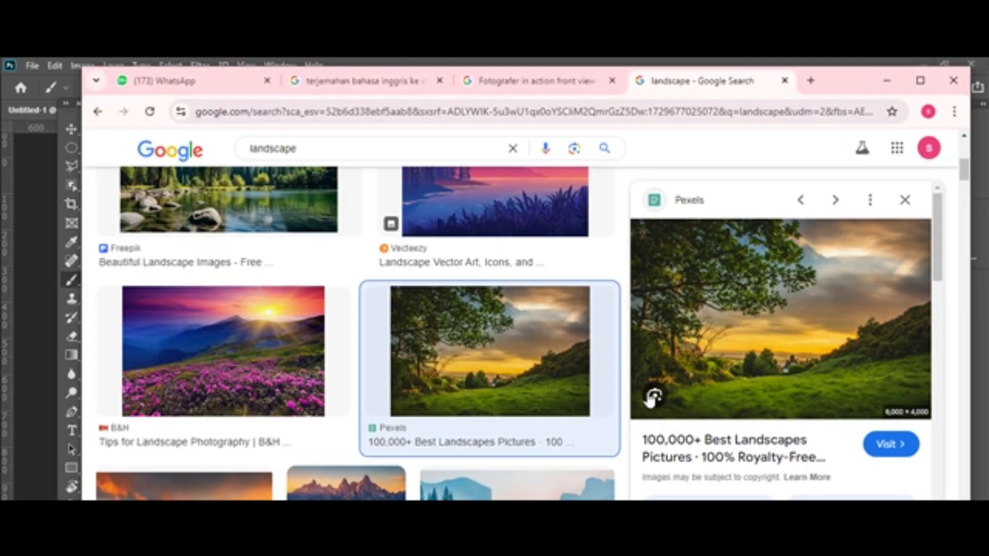
{"action": "right_click", "coordinate": [779, 317]}
{"action": "right_click", "coordinate": [852, 357]}
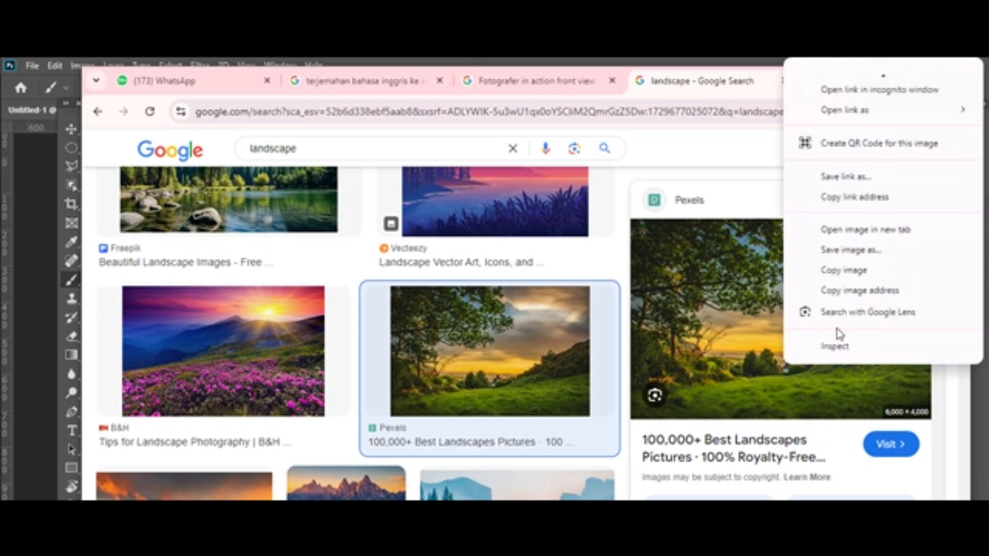
{"action": "left_click", "coordinate": [841, 271]}
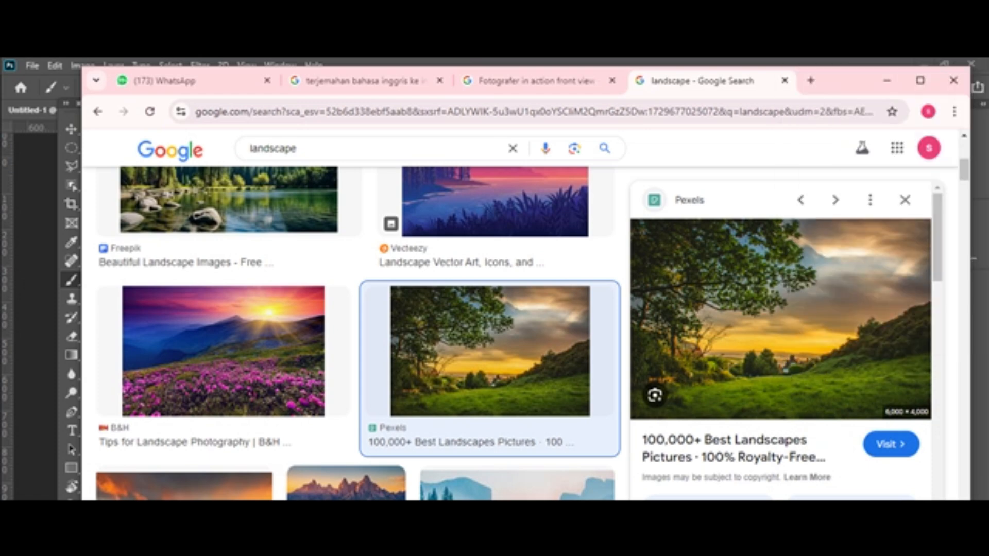
{"action": "key", "text": "alt+Tab"}
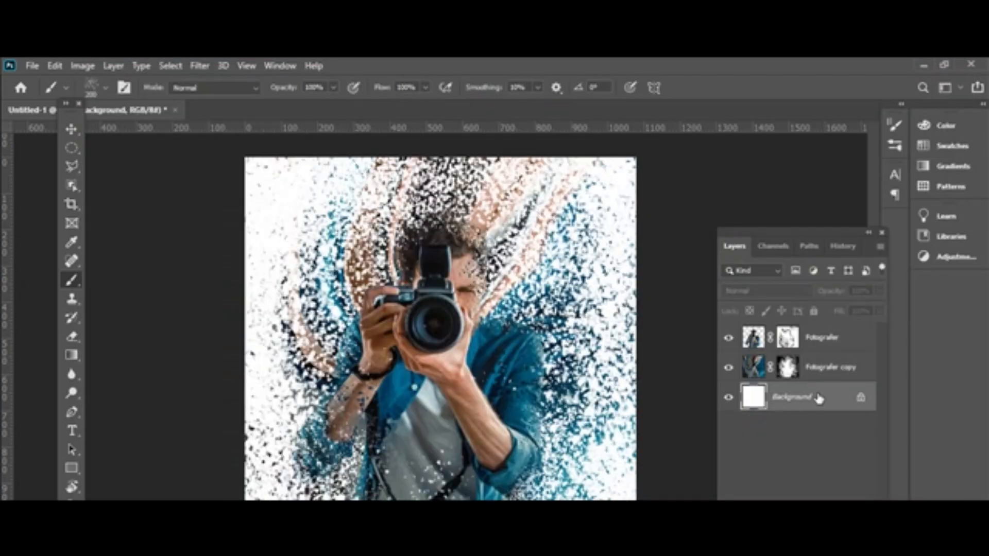
{"action": "key", "text": "ctrl+v"}
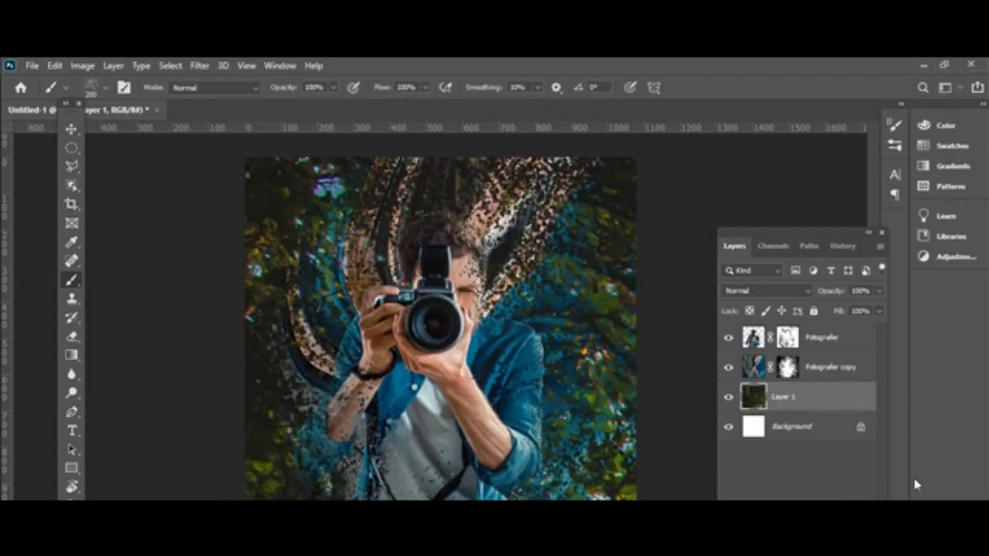
- Scale the pasted landscape to about 32% with Free Transform and position it to cover the whole canvas behind the photographer
{"action": "key", "text": "ctrl+minus"}
{"action": "key", "text": "ctrl+minus"}
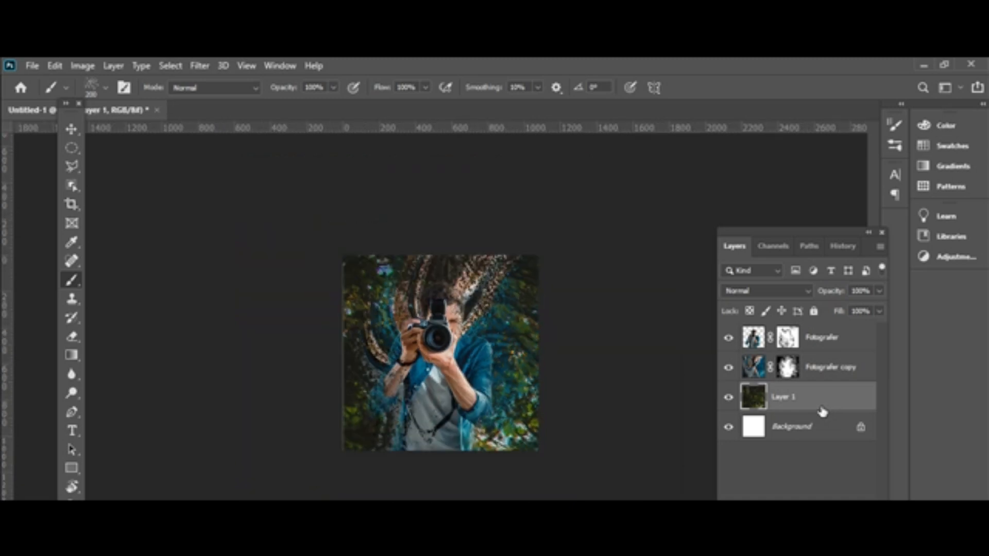
{"action": "key", "text": "ctrl+t"}
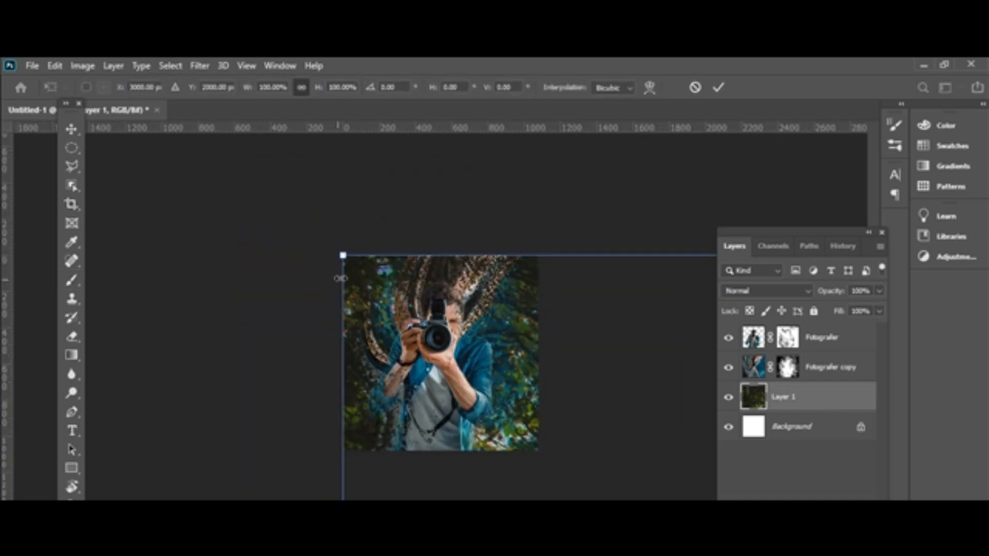
{"action": "left_click_drag", "start_coordinate": [344, 246], "coordinate": [592, 430]}
{"action": "left_click_drag", "start_coordinate": [624, 494], "coordinate": [302, 272]}
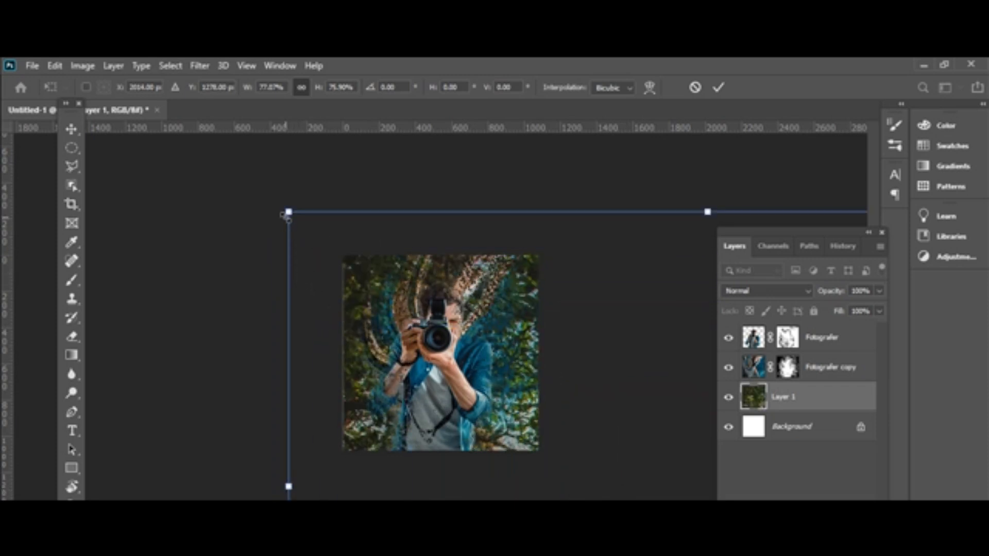
{"action": "left_click_drag", "start_coordinate": [284, 216], "coordinate": [262, 275]}
{"action": "left_click_drag", "start_coordinate": [248, 198], "coordinate": [519, 375]}
{"action": "left_click_drag", "start_coordinate": [561, 434], "coordinate": [350, 294]}
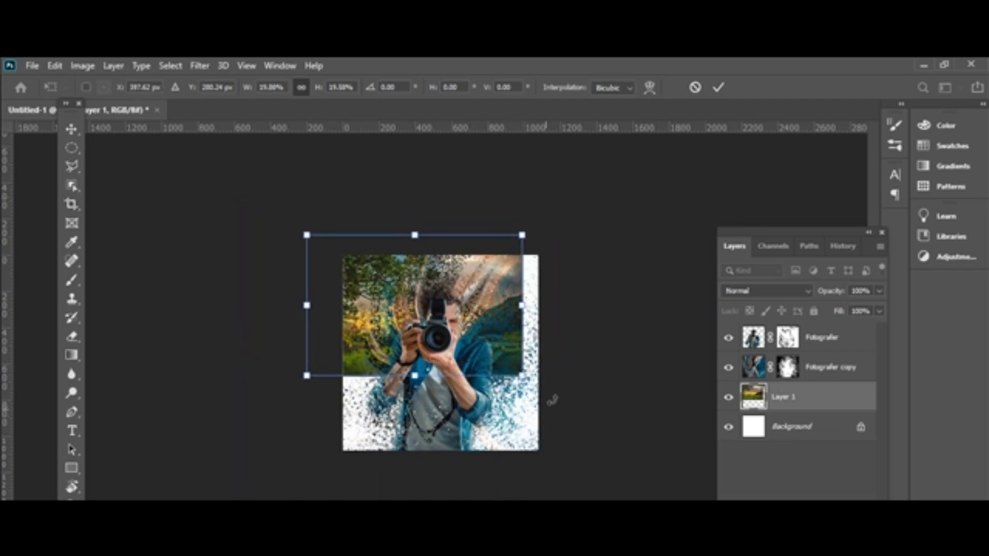
{"action": "left_click_drag", "start_coordinate": [523, 375], "coordinate": [654, 463]}
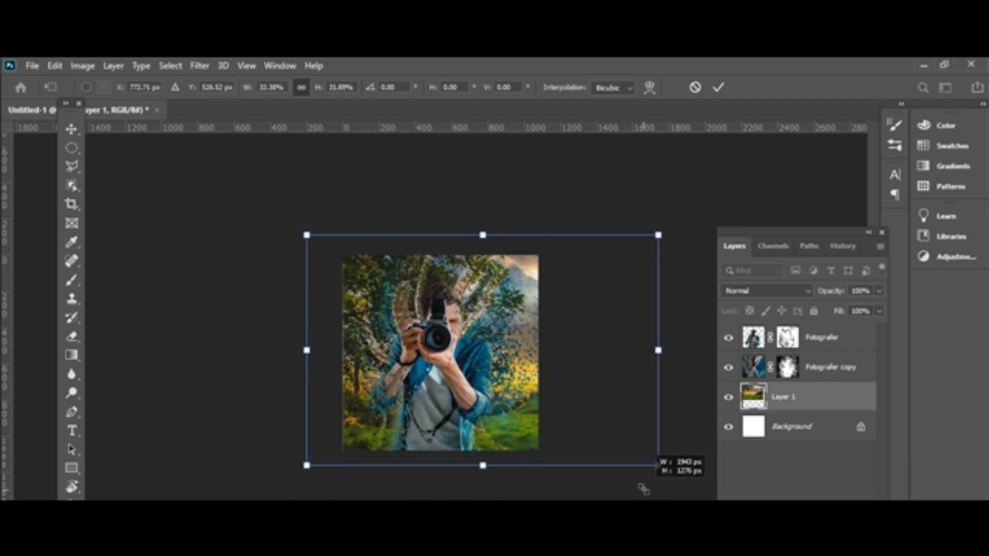
{"action": "key", "text": "b"}
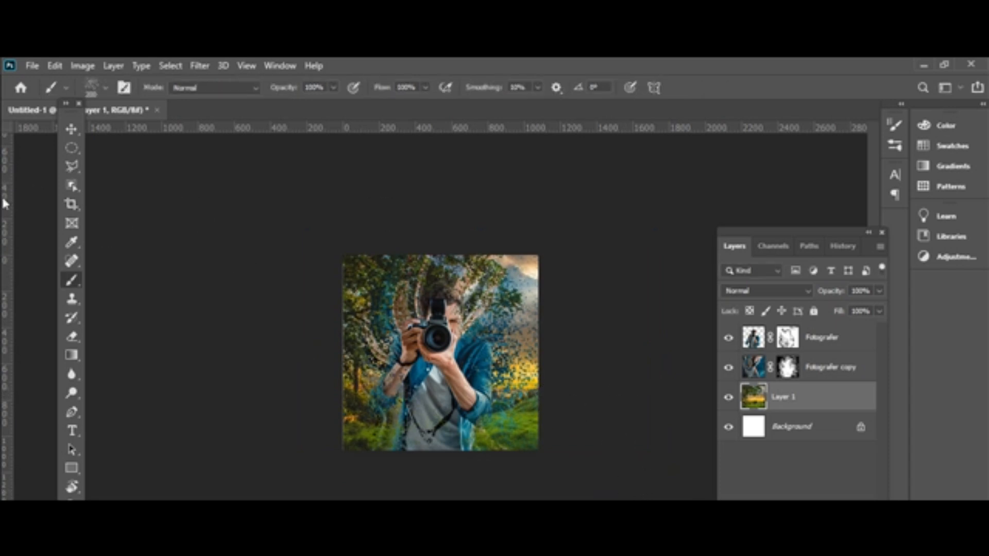
- Paint more particle speckles on the Fotografer layer's mask around the lower part of the photographer's body
{"action": "left_click", "coordinate": [72, 147]}
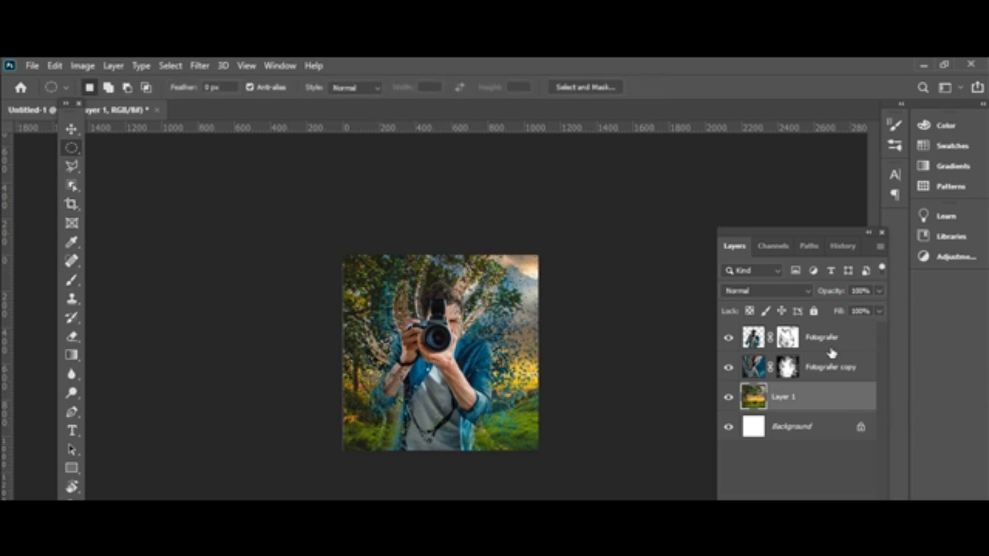
{"action": "left_click", "coordinate": [788, 337]}
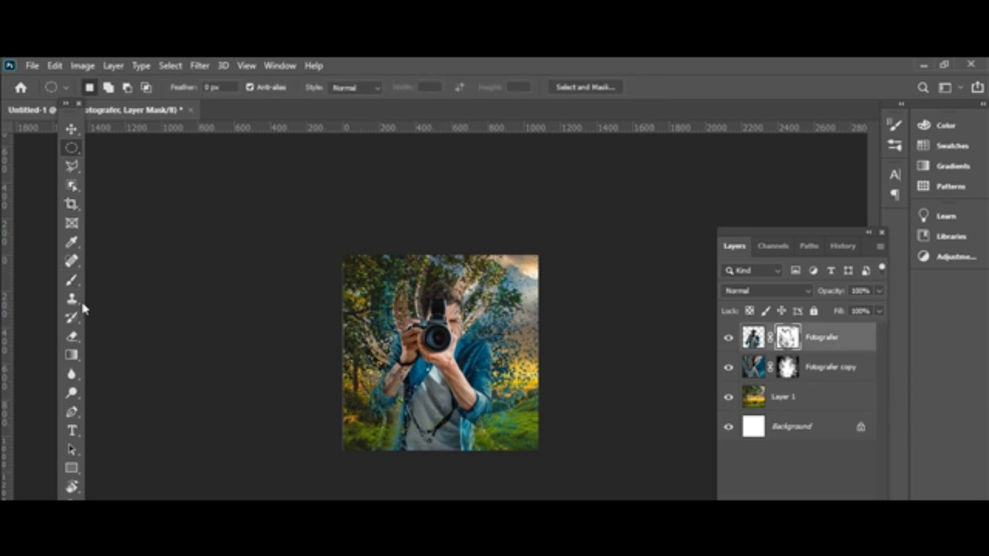
{"action": "key", "text": "b"}
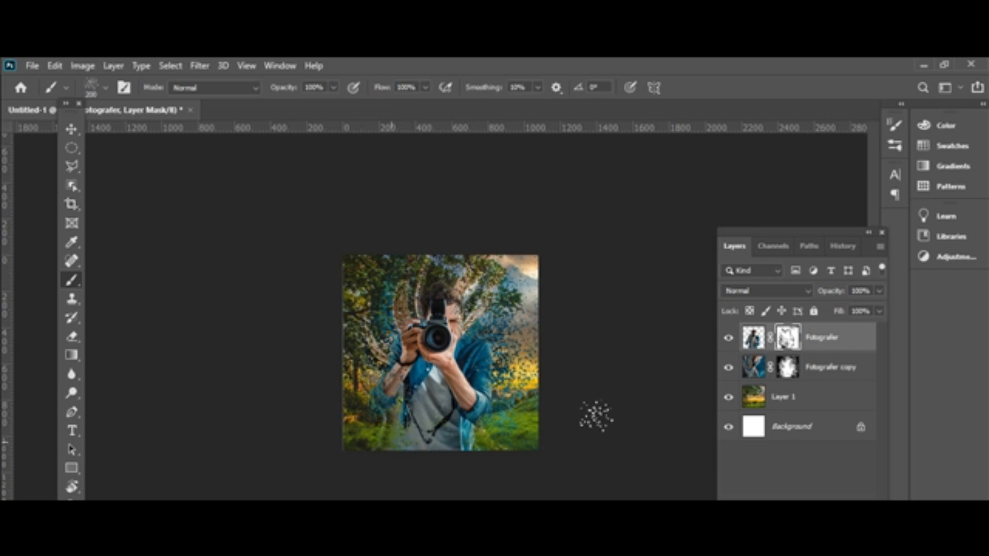
{"action": "left_click", "coordinate": [785, 364]}
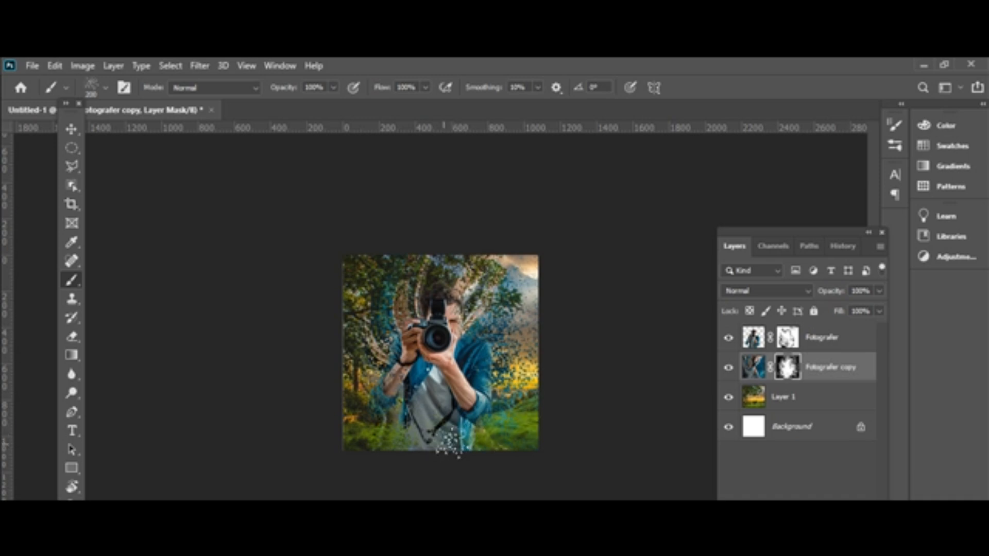
{"action": "left_click", "coordinate": [787, 339]}
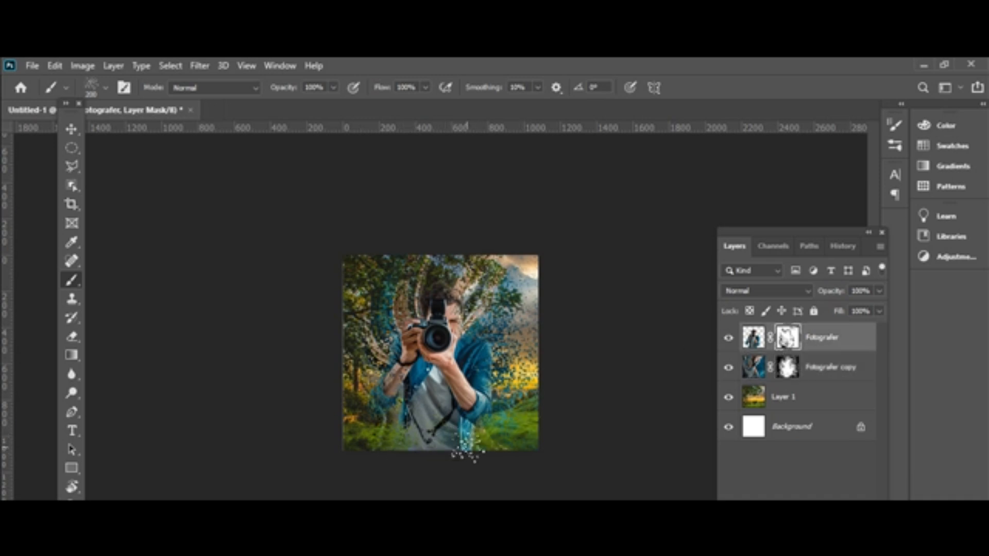
{"action": "left_click", "coordinate": [468, 440]}
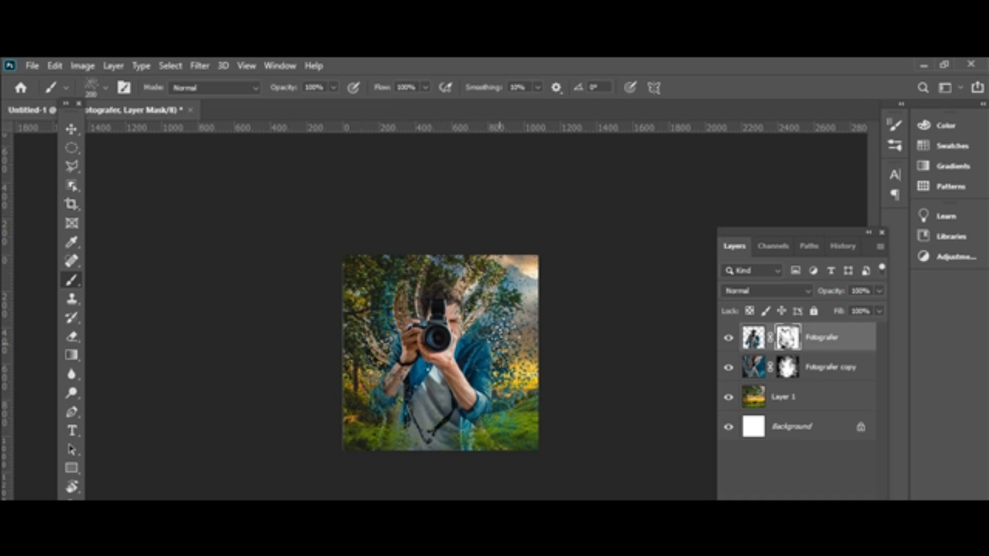
- Add a new layer above the Fotografer layer and draw a circular selection around the camera lens
{"action": "key", "text": "z"}
{"action": "left_click", "coordinate": [458, 387]}
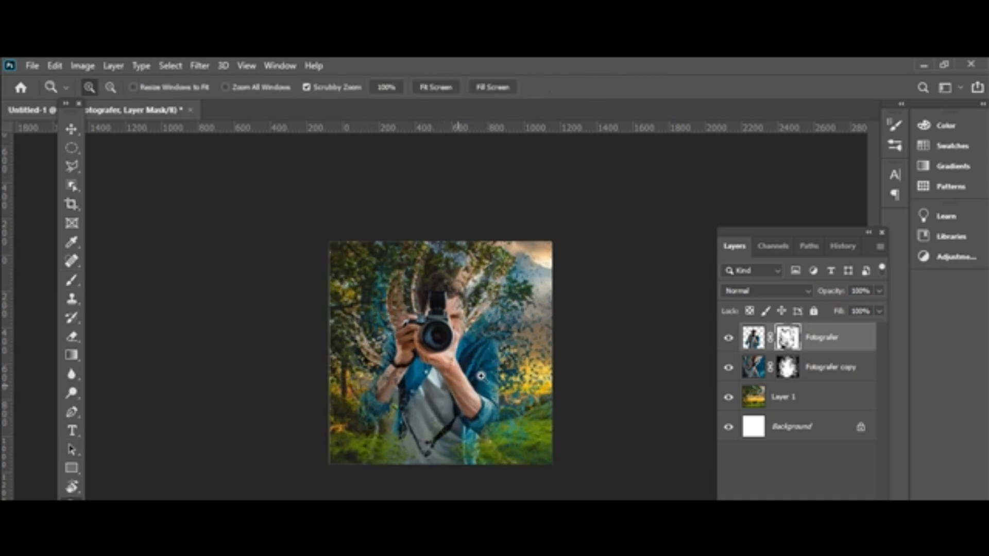
{"action": "left_click", "coordinate": [483, 333]}
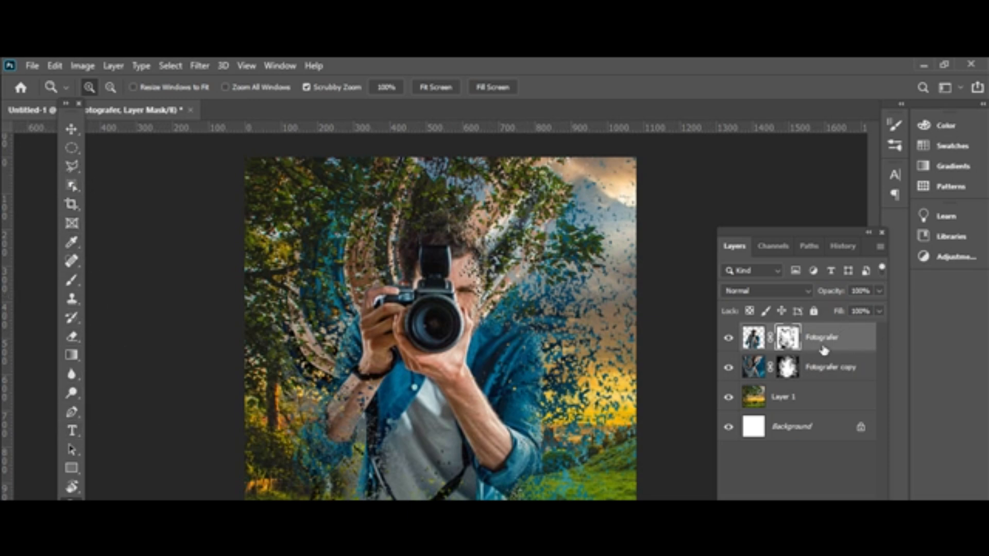
{"action": "left_click", "coordinate": [753, 337]}
{"action": "key", "text": "ctrl+shift+alt+n"}
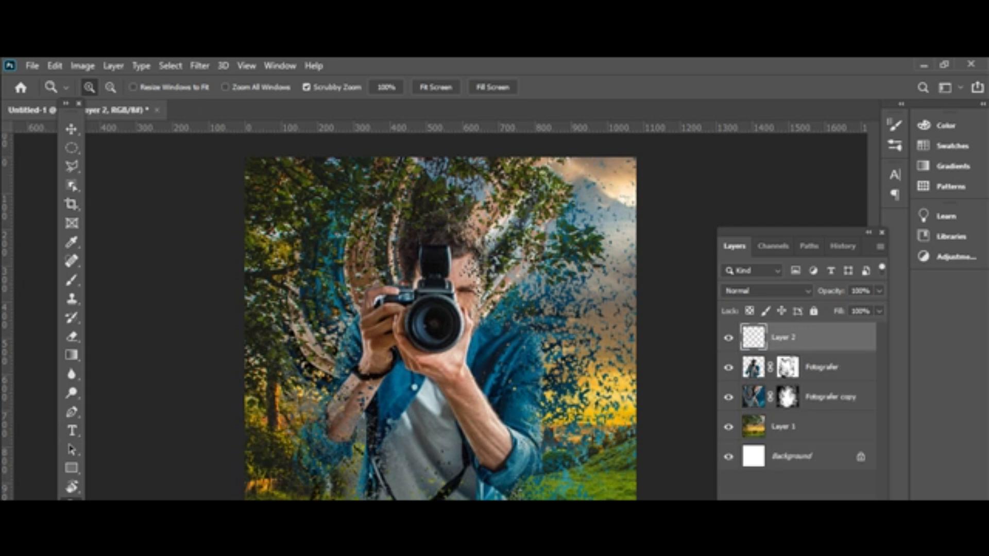
{"action": "left_click", "coordinate": [76, 148]}
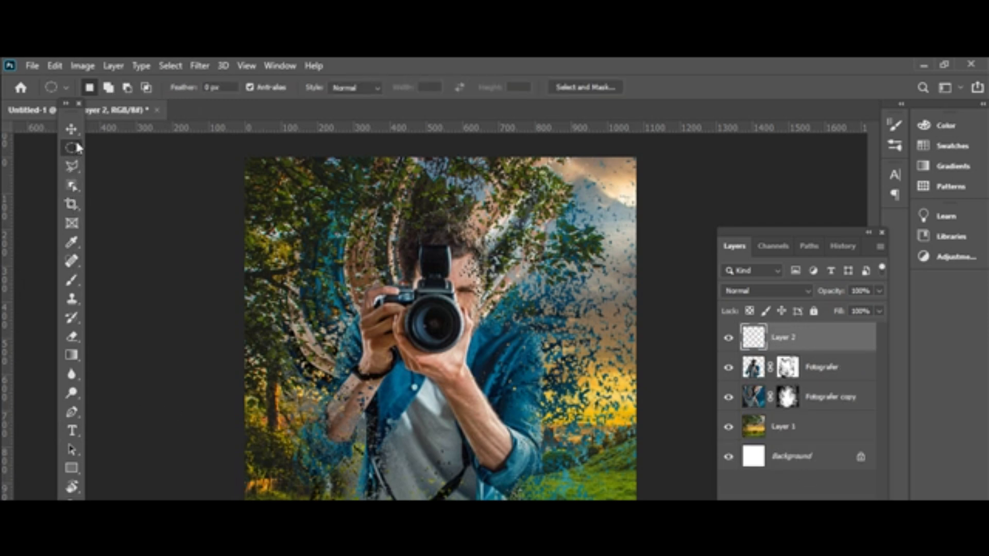
{"action": "left_click_drag", "start_coordinate": [437, 326], "coordinate": [402, 289]}
- Stroke the circular selection with a 5 px white line, centred on the outline, and deselect it
{"action": "left_click", "coordinate": [55, 66]}
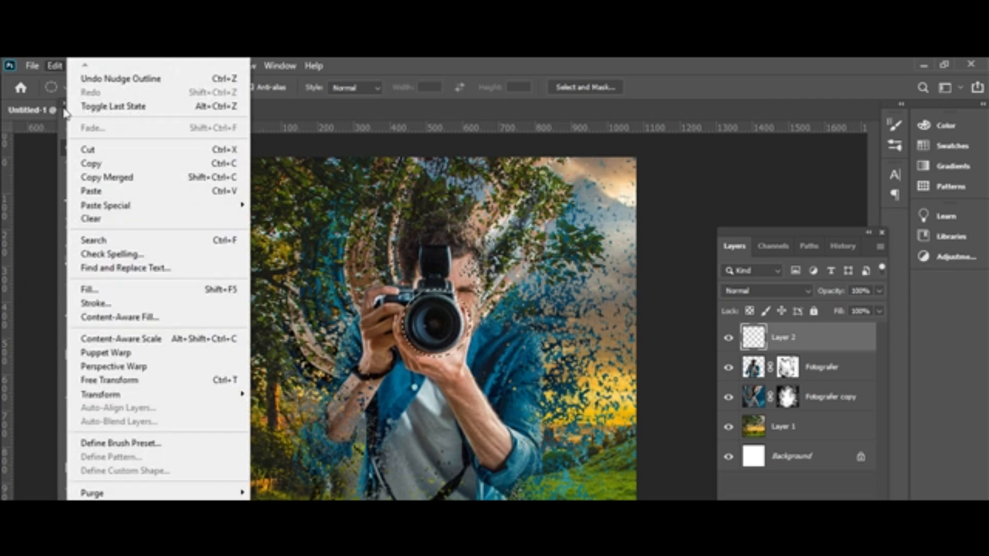
{"action": "left_click", "coordinate": [121, 304]}
{"action": "left_click", "coordinate": [446, 220]}
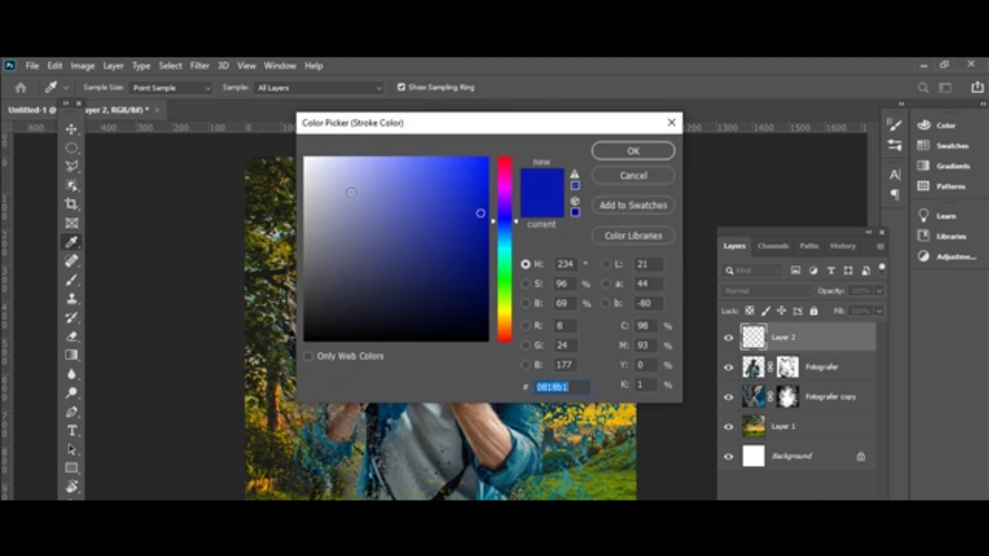
{"action": "left_click_drag", "start_coordinate": [350, 191], "coordinate": [304, 157]}
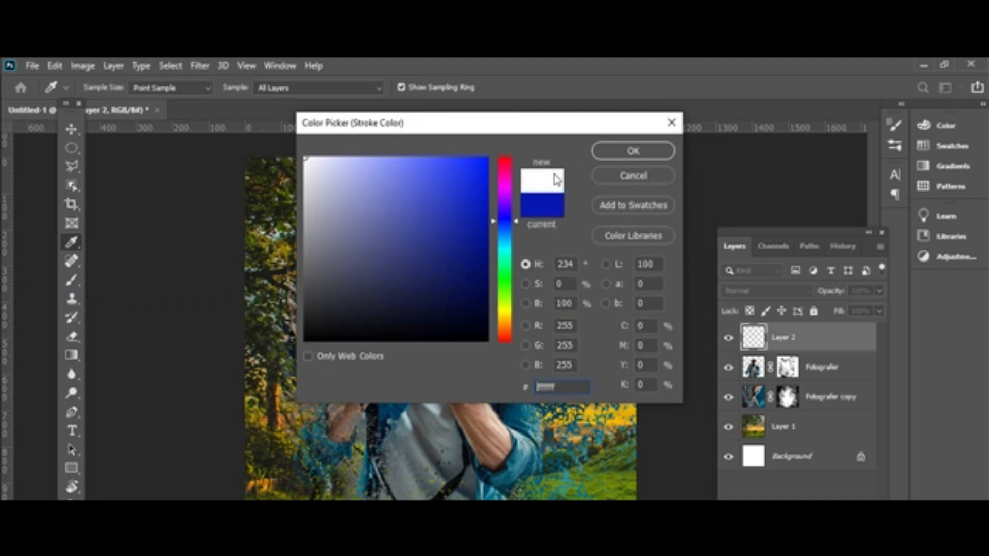
{"action": "left_click", "coordinate": [624, 150]}
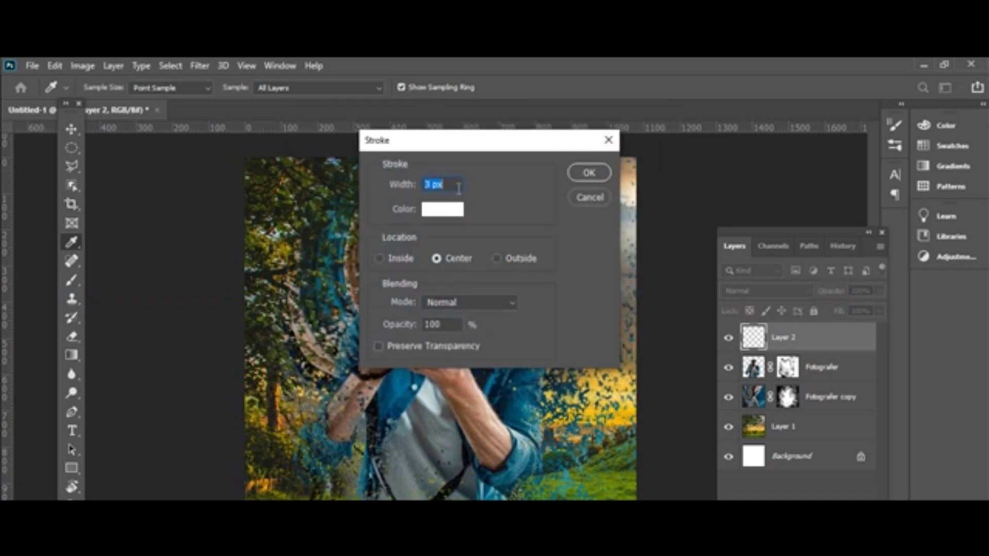
{"action": "type", "text": "5"}
{"action": "left_click", "coordinate": [587, 175]}
{"action": "key", "text": "m"}
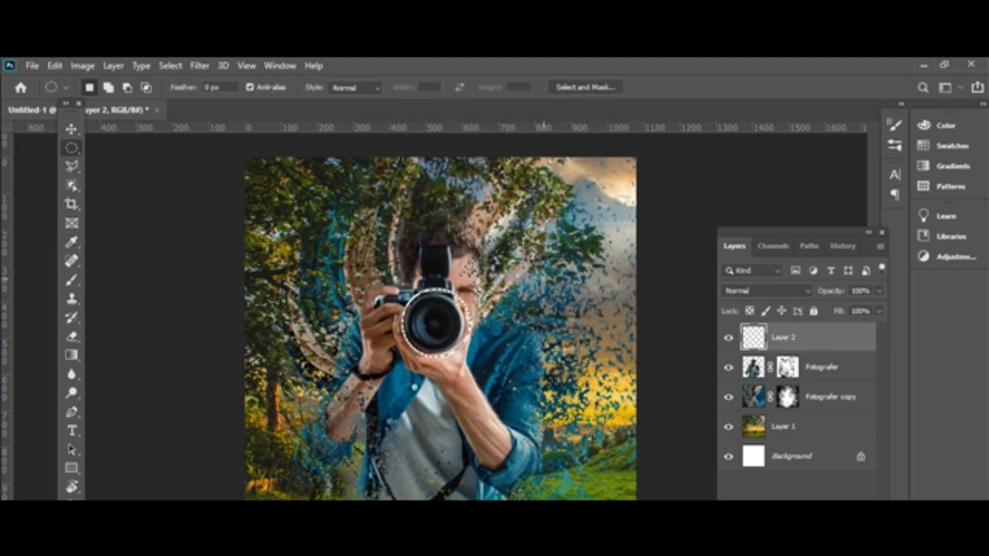
{"action": "key", "text": "ctrl+d"}
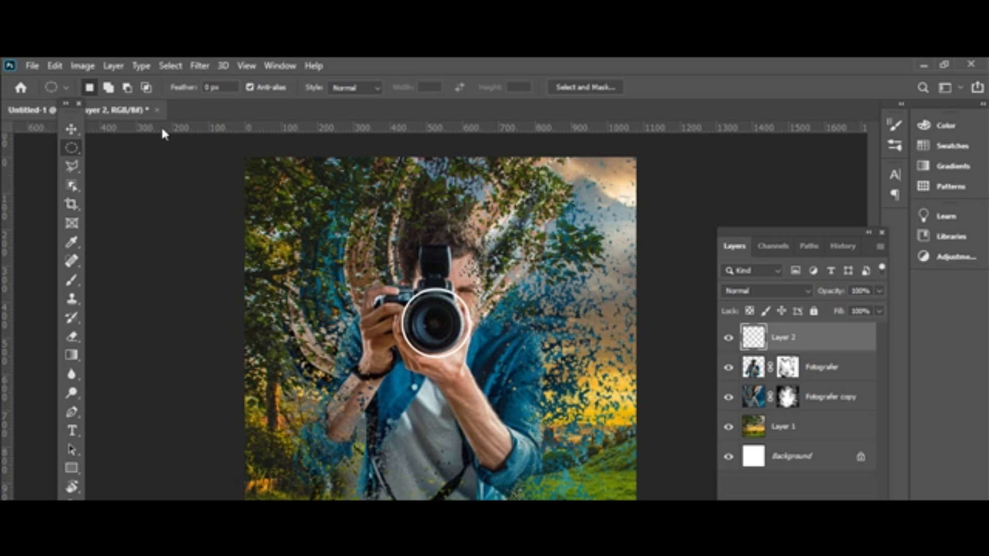
- Nudge the white ring left, scale it to about 85% with Free Transform and align it with the camera lens
{"action": "left_click", "coordinate": [72, 129]}
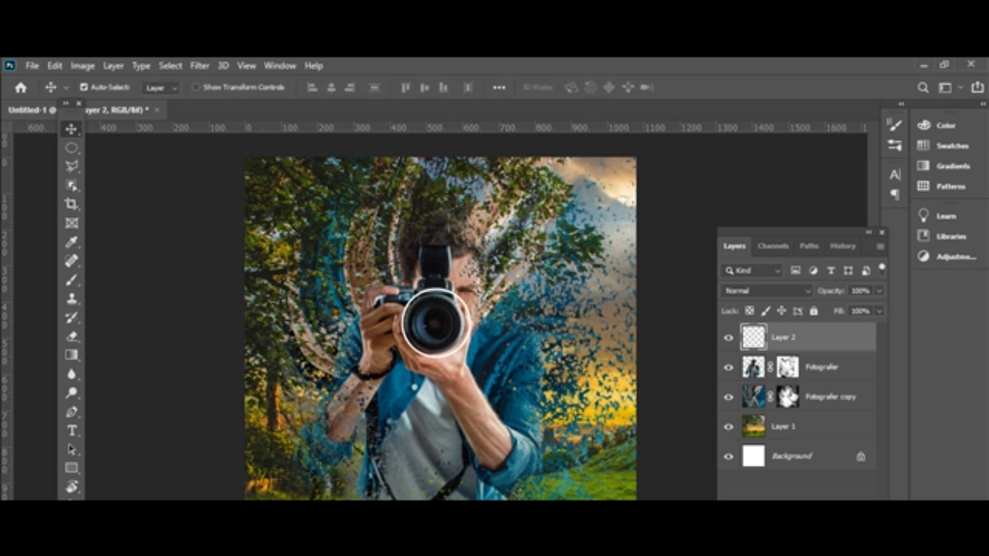
{"action": "key", "text": "Left"}
{"action": "key", "text": "Left"}
{"action": "key", "text": "Left"}
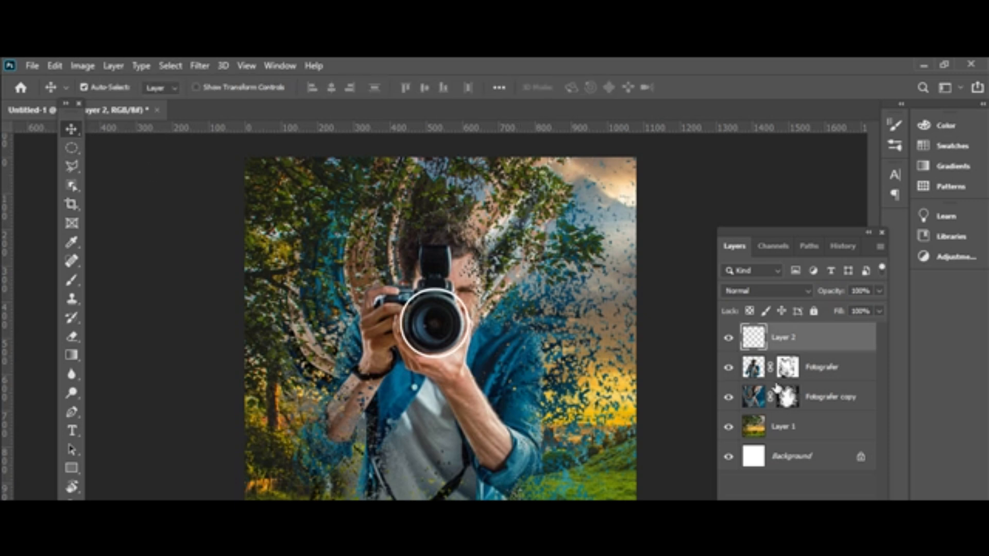
{"action": "key", "text": "ctrl+t"}
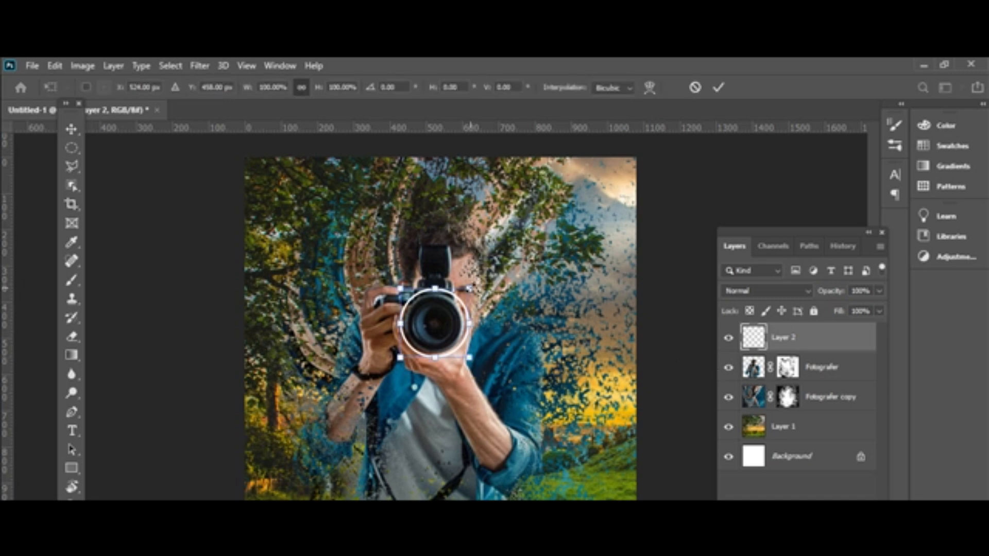
{"action": "left_click_drag", "start_coordinate": [469, 289], "coordinate": [458, 298]}
{"action": "left_click_drag", "start_coordinate": [432, 338], "coordinate": [436, 338]}
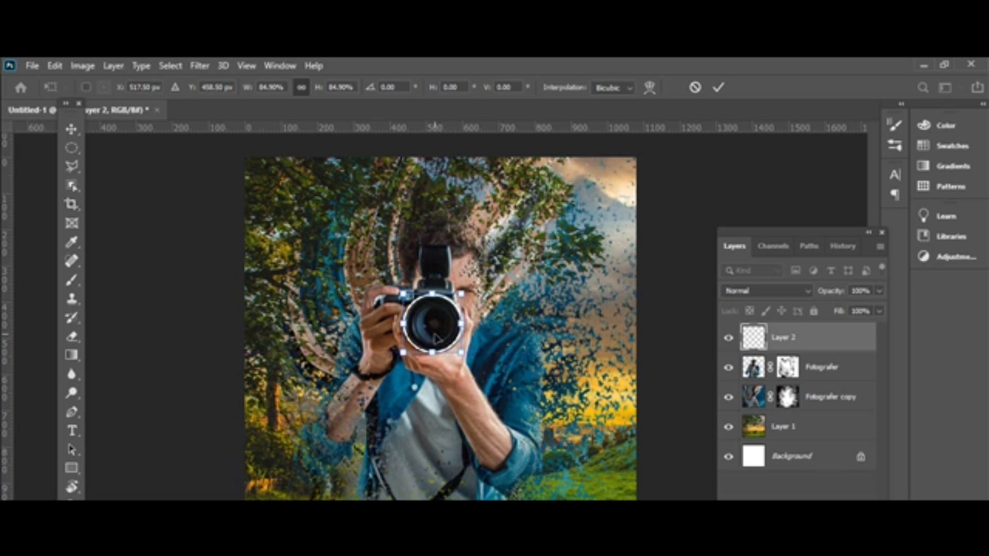
{"action": "key", "text": "Return"}
- Apply a Gaussian Blur with a radius of 8.0 pixels to the ring layer
{"action": "left_click", "coordinate": [83, 65]}
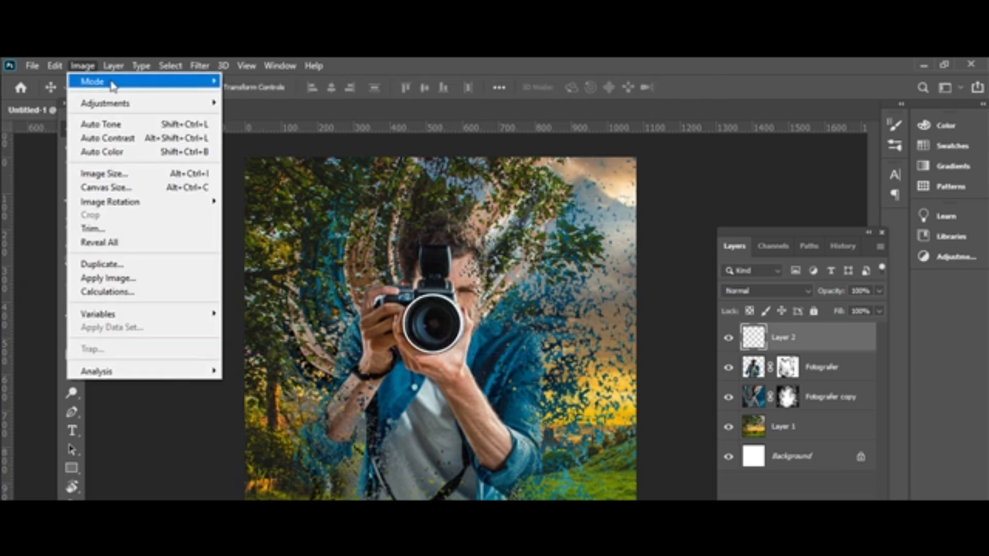
{"action": "left_click", "coordinate": [200, 66]}
{"action": "mouse_move", "coordinate": [254, 237]}
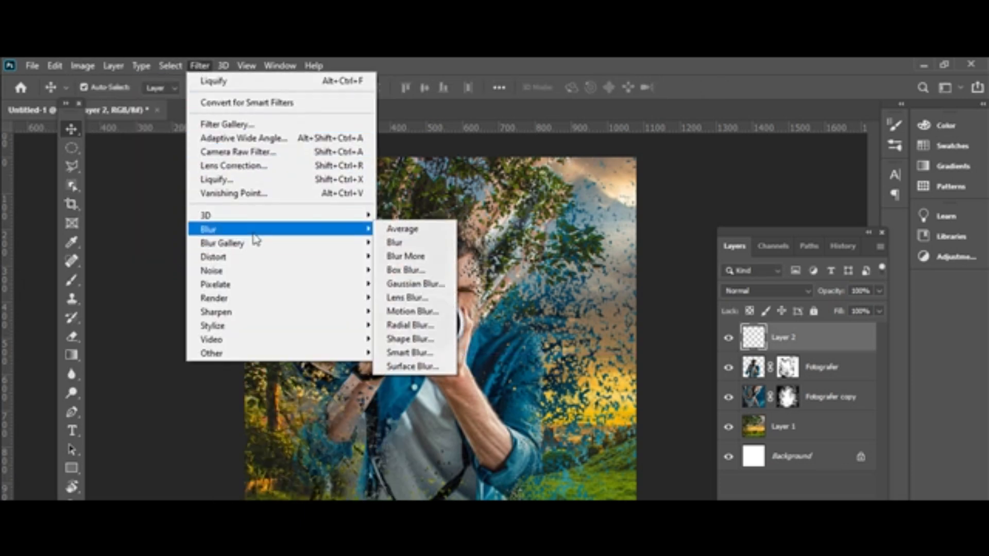
{"action": "left_click", "coordinate": [420, 283]}
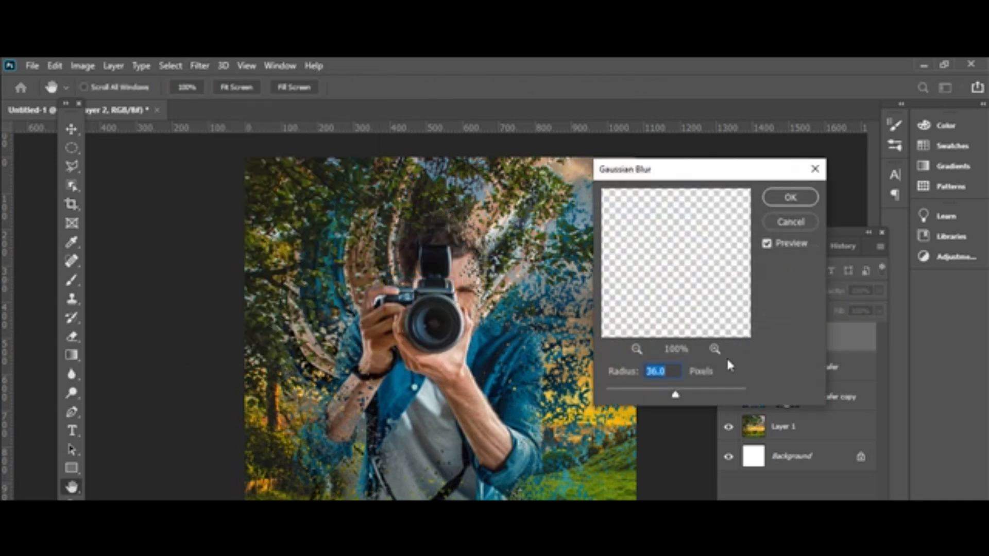
{"action": "left_click_drag", "start_coordinate": [674, 400], "coordinate": [655, 396]}
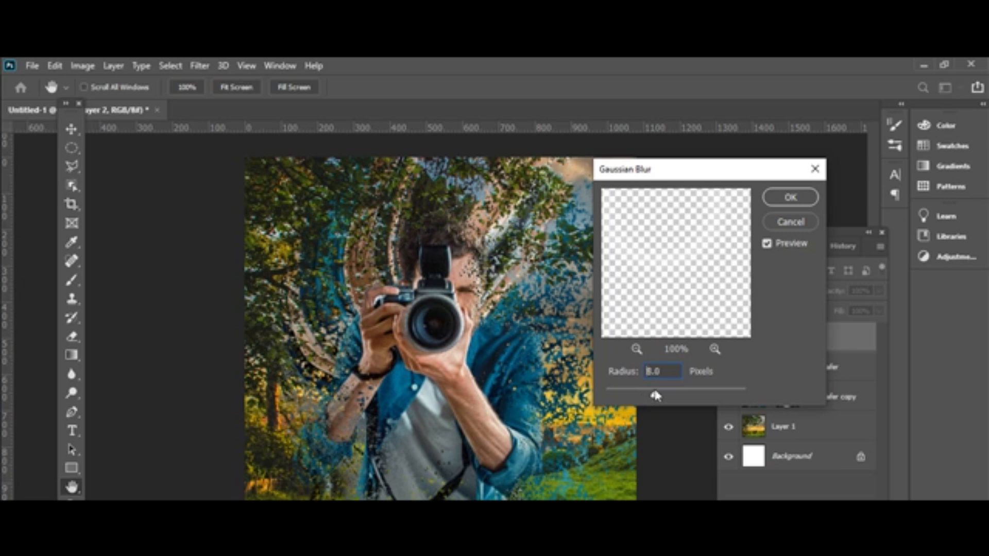
{"action": "left_click", "coordinate": [790, 200]}
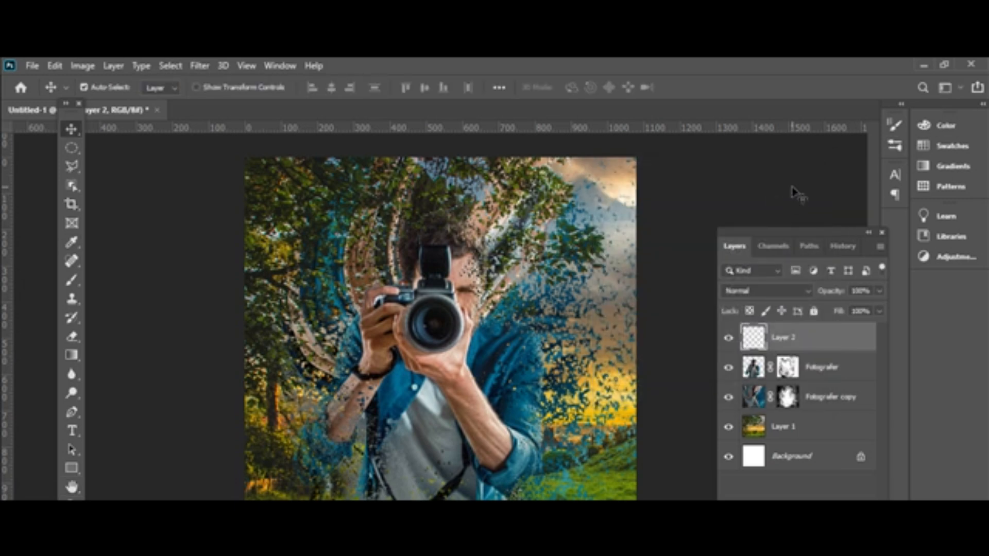
- Create a text box across the lower edge of the image and replace its placeholder text with the creator's name
{"action": "key", "text": "ctrl+minus"}
{"action": "key", "text": "ctrl+minus"}
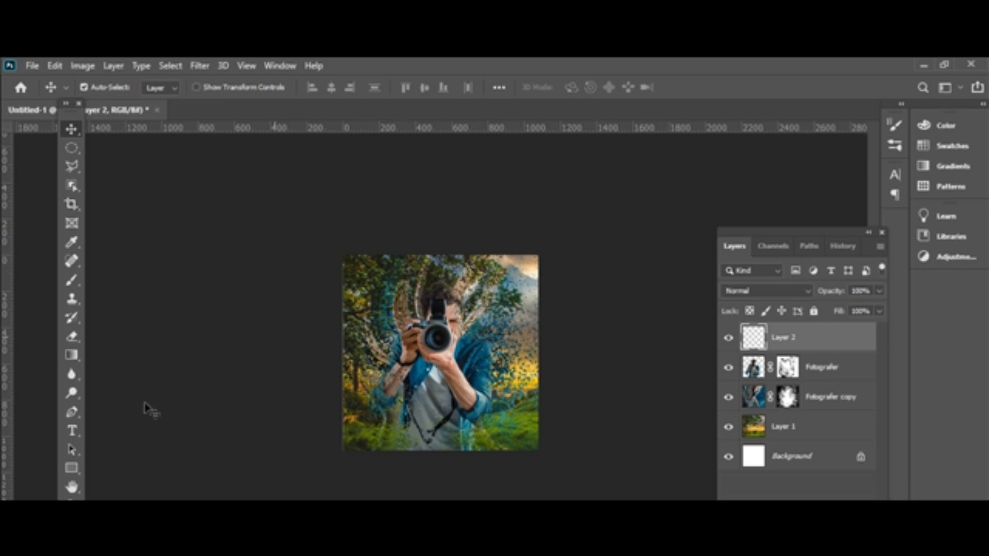
{"action": "key", "text": "z"}
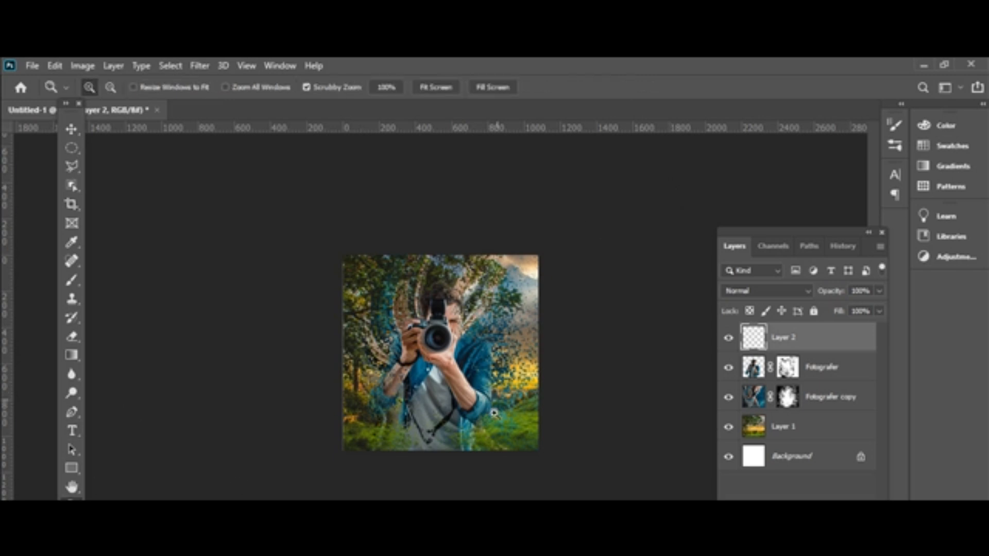
{"action": "left_click", "coordinate": [453, 452]}
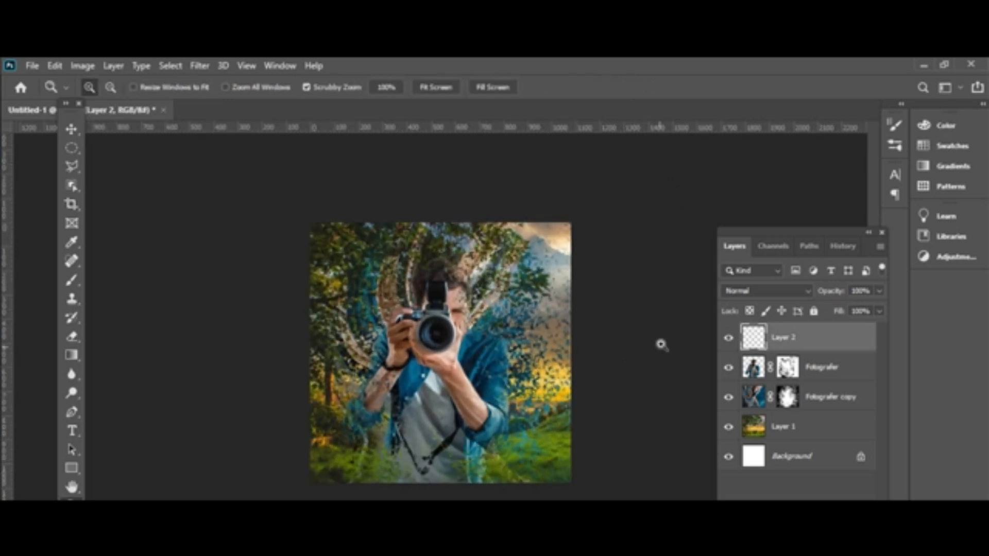
{"action": "left_click", "coordinate": [71, 430]}
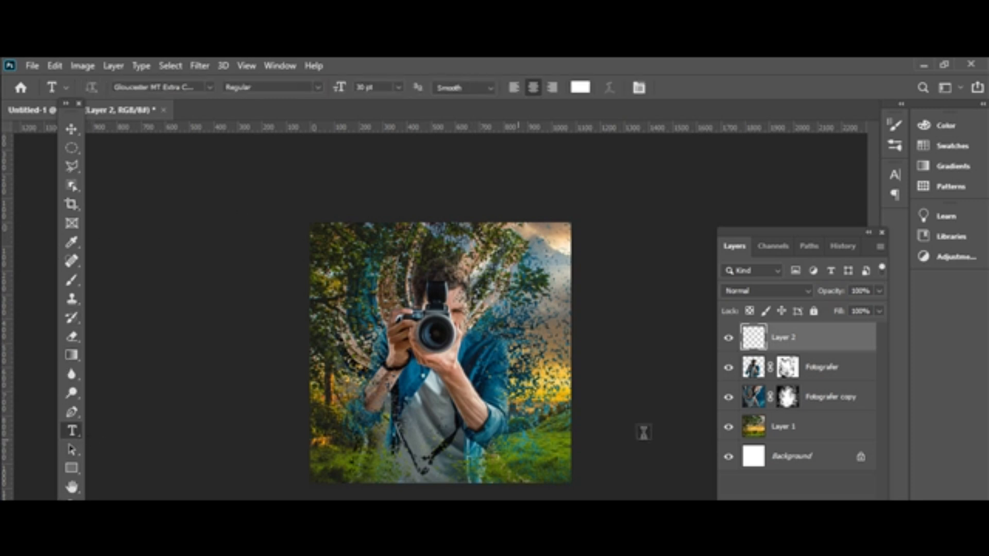
{"action": "left_click_drag", "start_coordinate": [368, 457], "coordinate": [544, 483]}
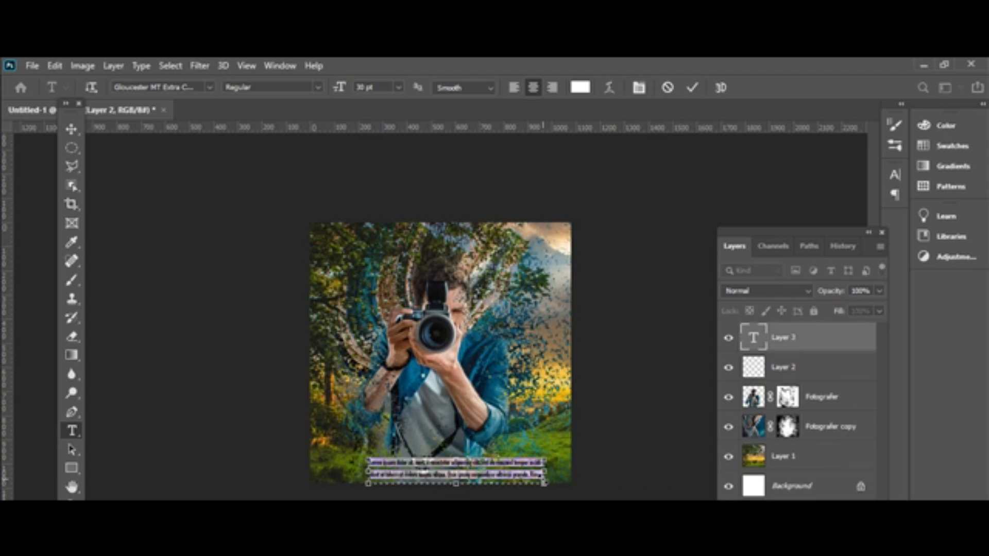
{"action": "key", "text": "BackSpace"}
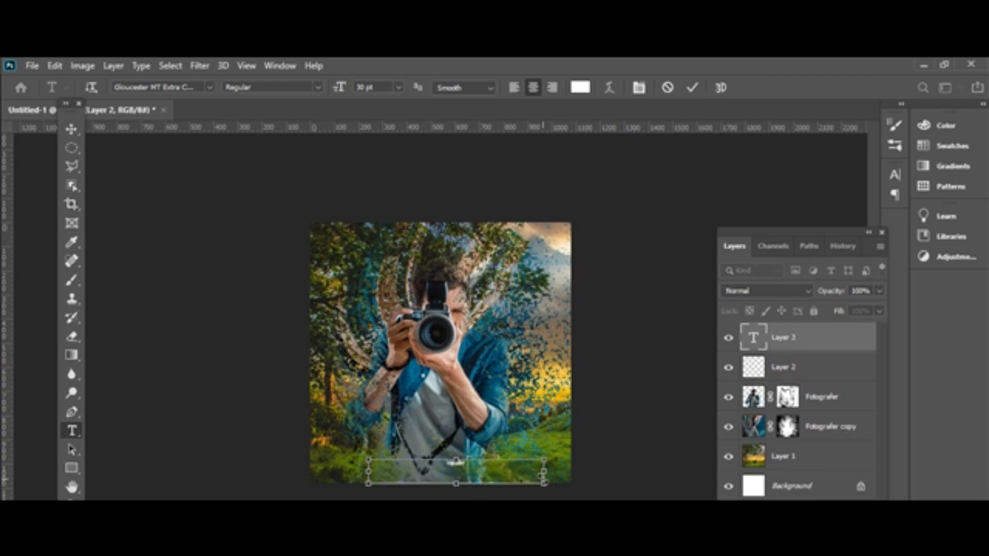
- Set the tracking of the whole name text to 600
{"action": "key", "text": "ctrl+a"}
{"action": "left_click", "coordinate": [638, 95]}
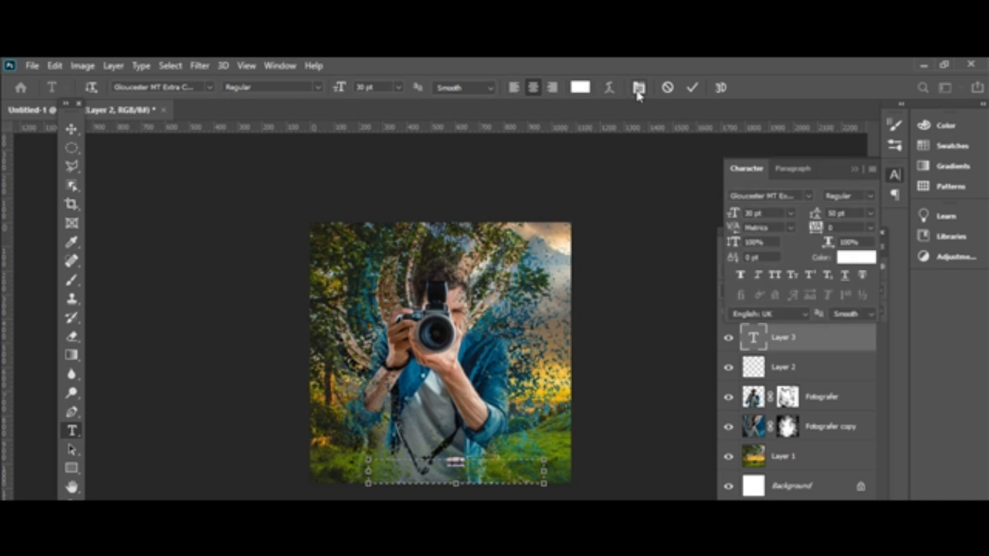
{"action": "left_click", "coordinate": [850, 227]}
{"action": "type", "text": "600"}
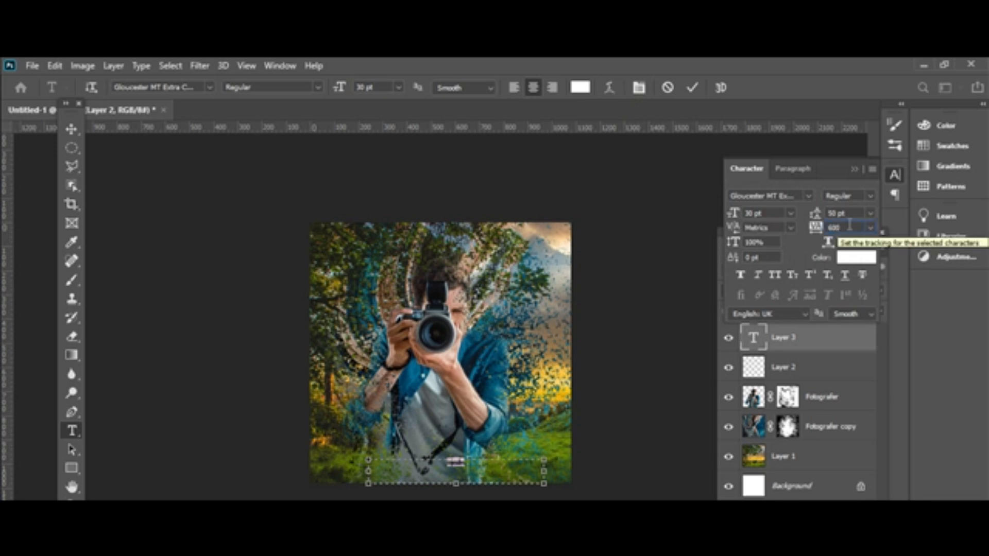
{"action": "key", "text": "Return"}
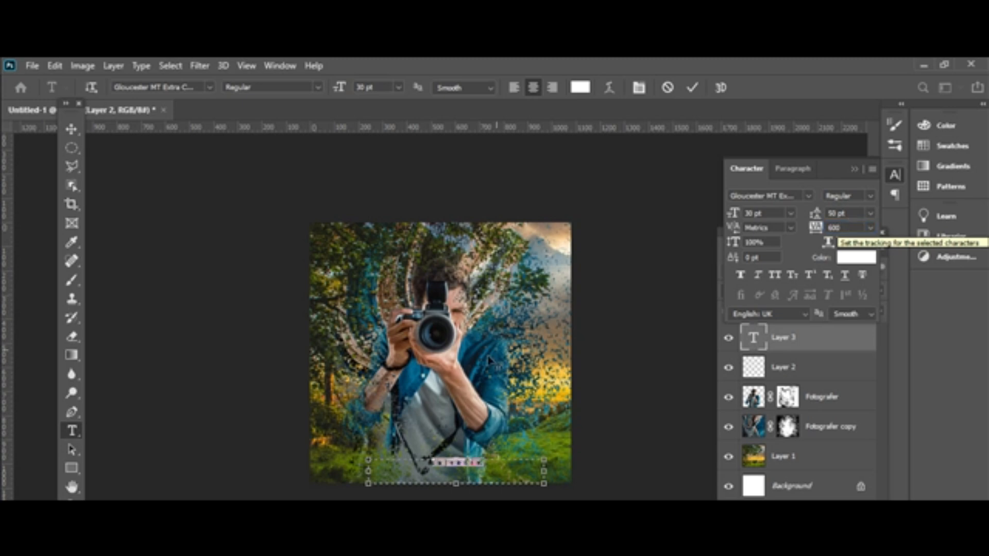
- Move the name text slightly down and left to centre it near the image's lower edge, and deselect its layer
{"action": "left_click", "coordinate": [71, 132]}
{"action": "left_click_drag", "start_coordinate": [464, 466], "coordinate": [450, 473]}
{"action": "left_click", "coordinate": [627, 469]}
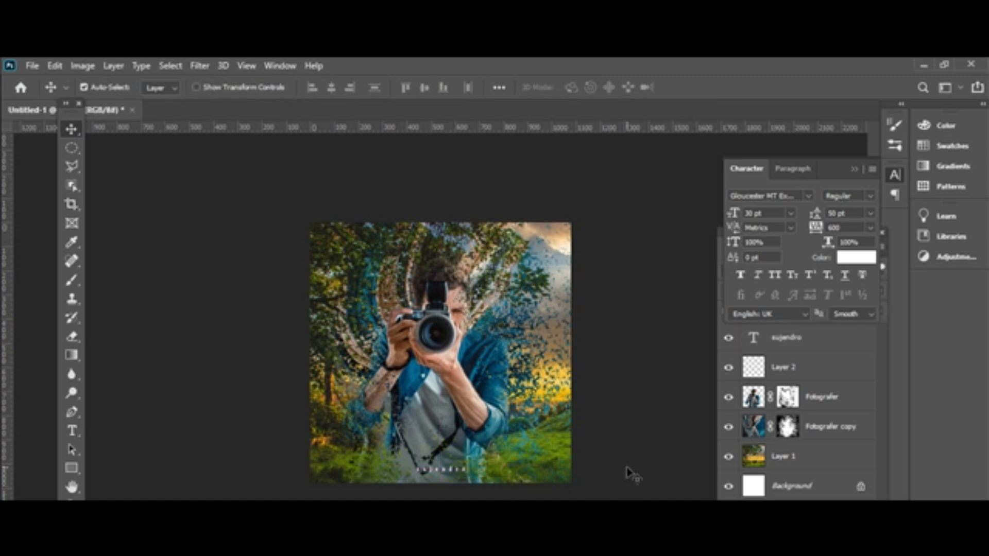
- Start saving the document on the computer and set the save location to the folder H:\KAMPUS\STDI\2024 Oktober 21
{"action": "left_click", "coordinate": [32, 65]}
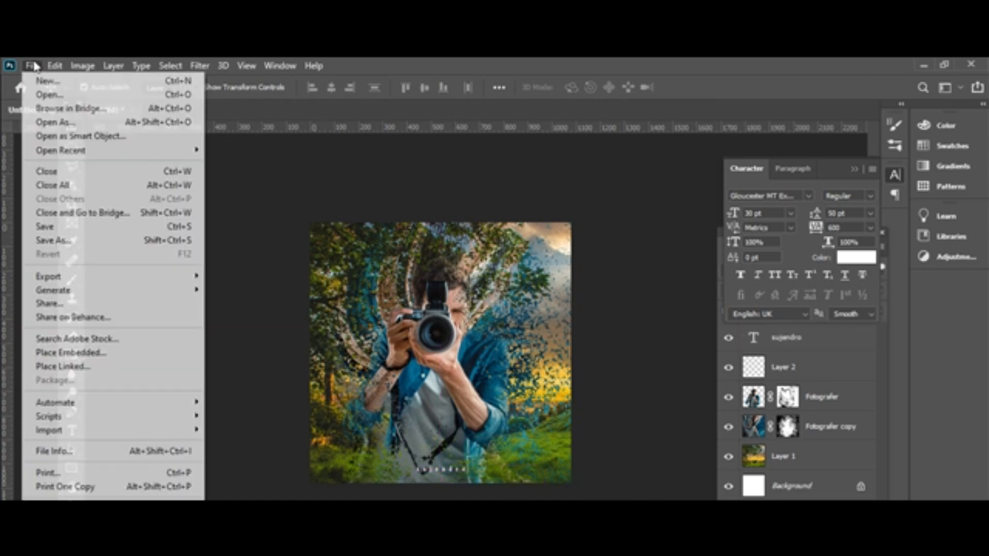
{"action": "left_click", "coordinate": [106, 240]}
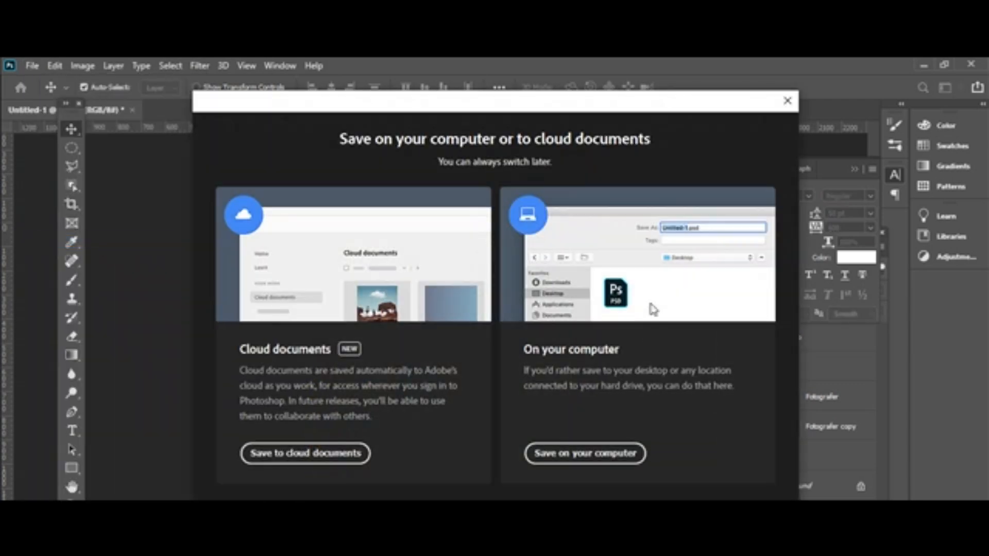
{"action": "left_click", "coordinate": [616, 454]}
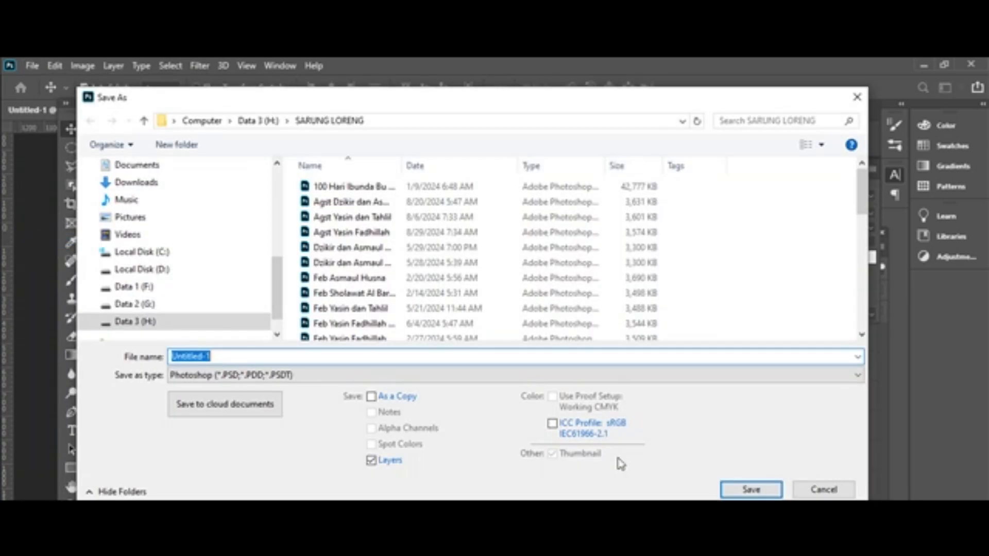
{"action": "left_click", "coordinate": [258, 120]}
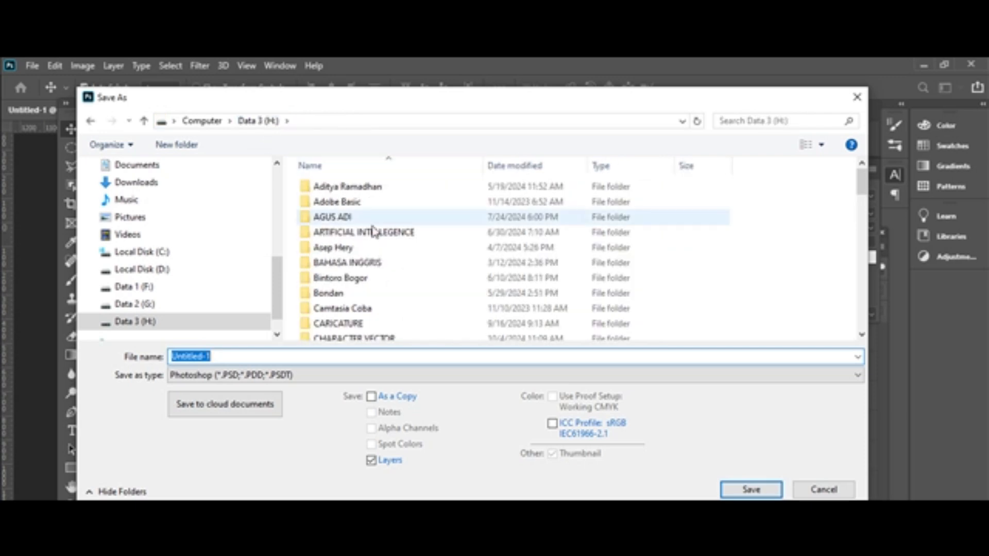
{"action": "scroll", "coordinate": [372, 242], "scroll_direction": "down", "scroll_amount": 2}
{"action": "scroll", "coordinate": [371, 245], "scroll_direction": "down", "scroll_amount": 5}
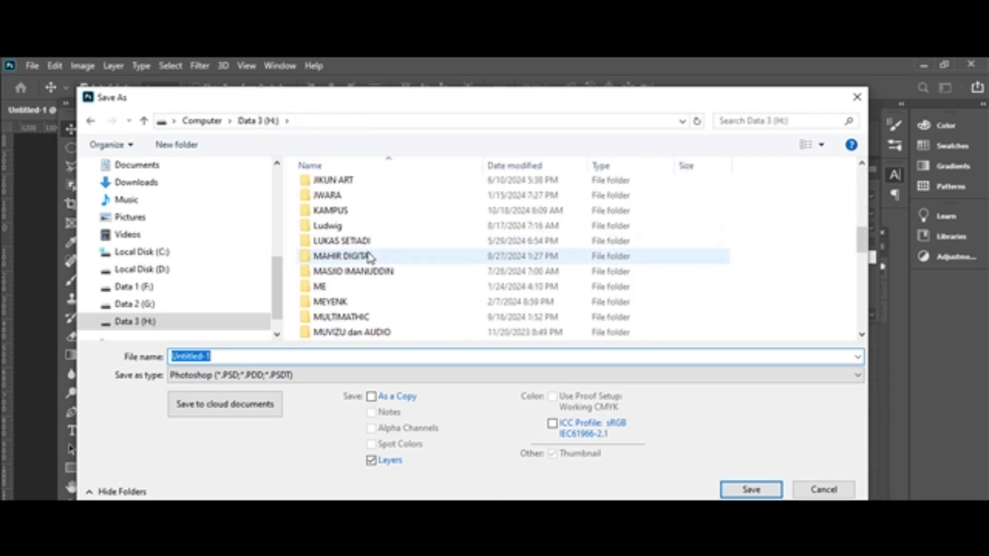
{"action": "double_click", "coordinate": [331, 210]}
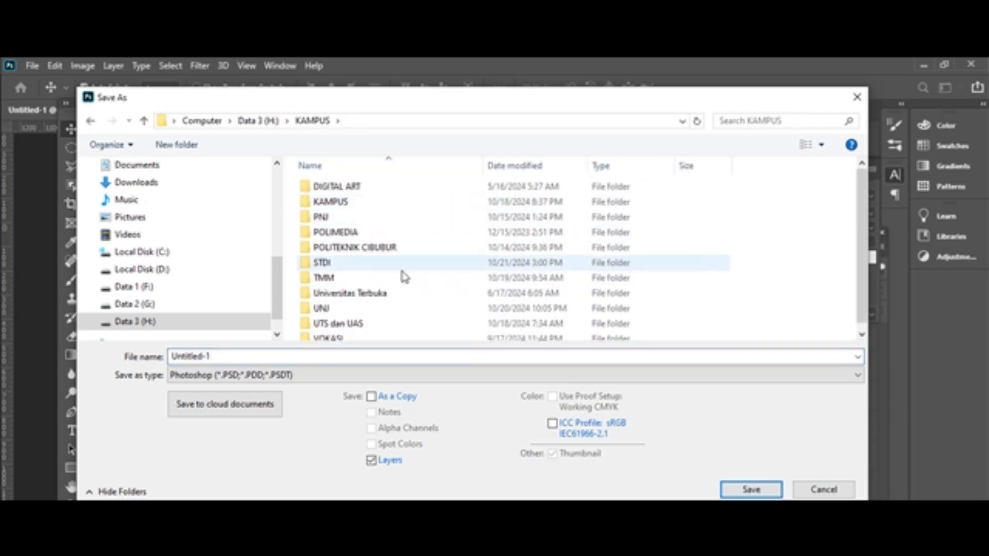
{"action": "double_click", "coordinate": [337, 263]}
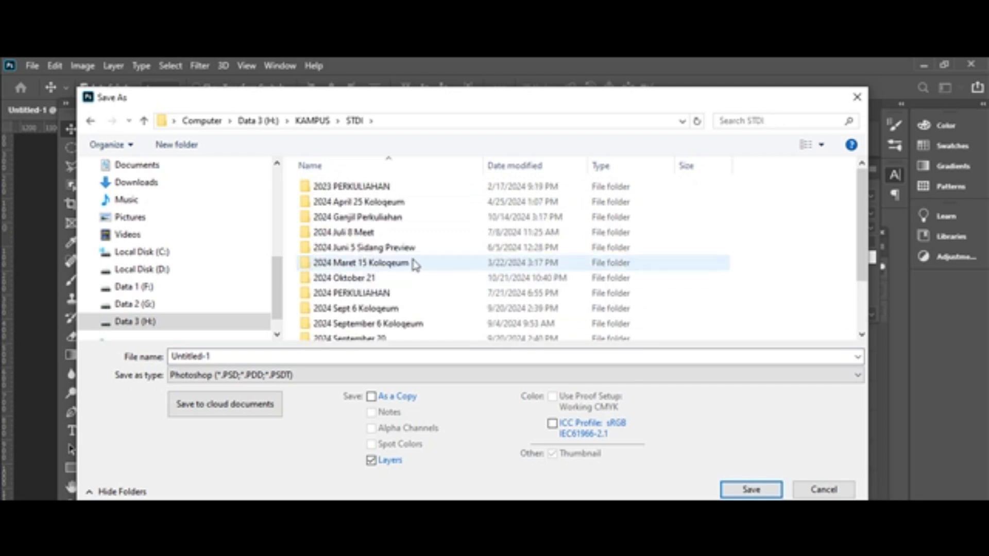
{"action": "scroll", "coordinate": [425, 272], "scroll_direction": "down", "scroll_amount": 2}
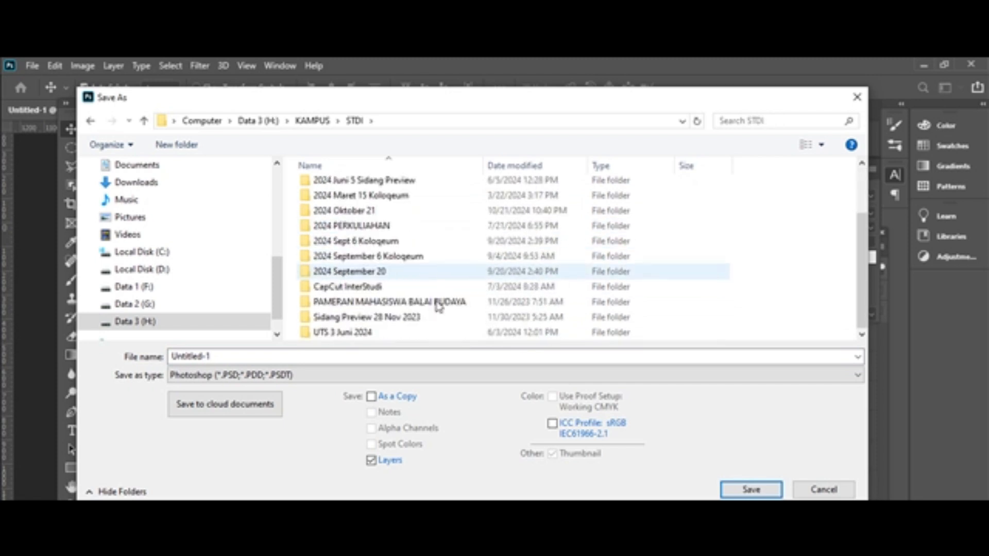
{"action": "right_click", "coordinate": [525, 241]}
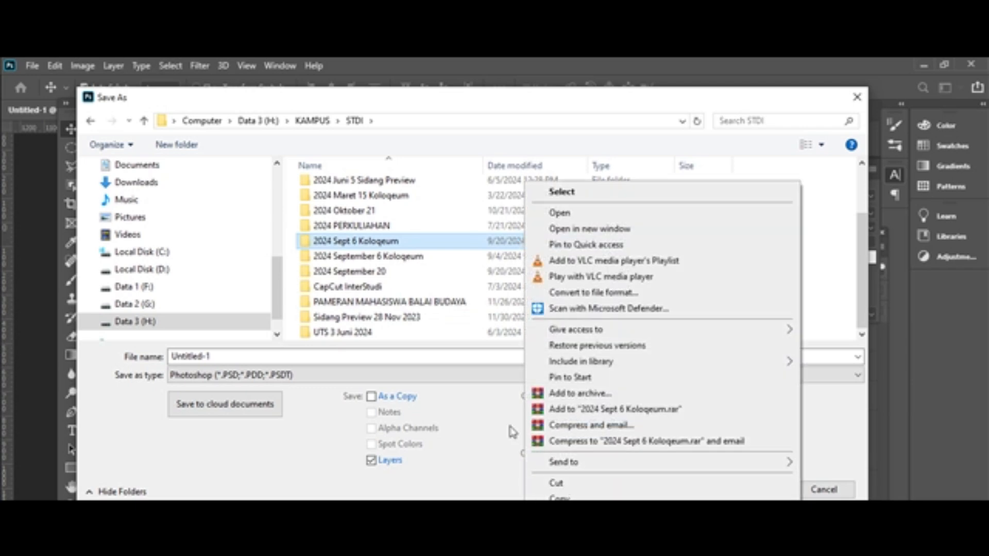
{"action": "left_click", "coordinate": [443, 276]}
{"action": "right_click", "coordinate": [443, 277]}
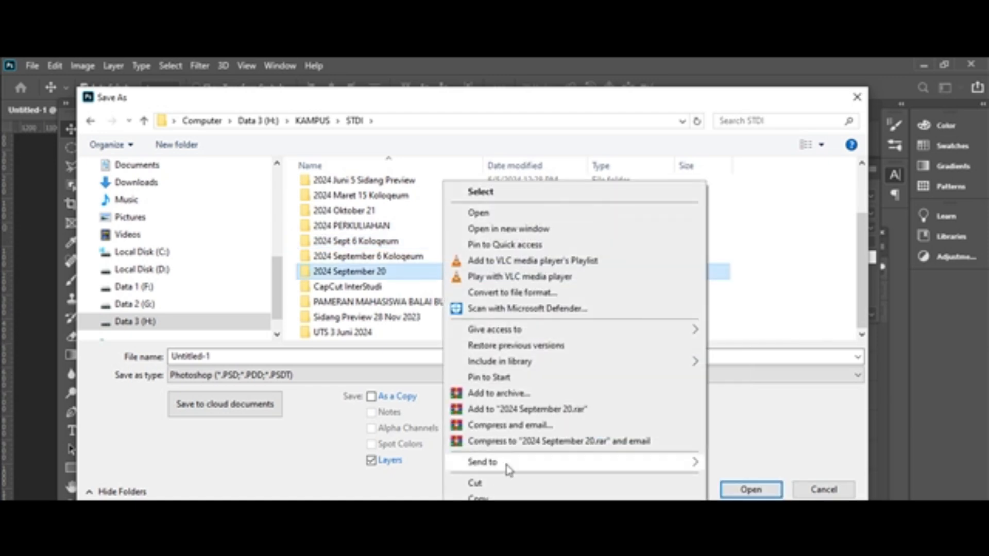
{"action": "double_click", "coordinate": [364, 211]}
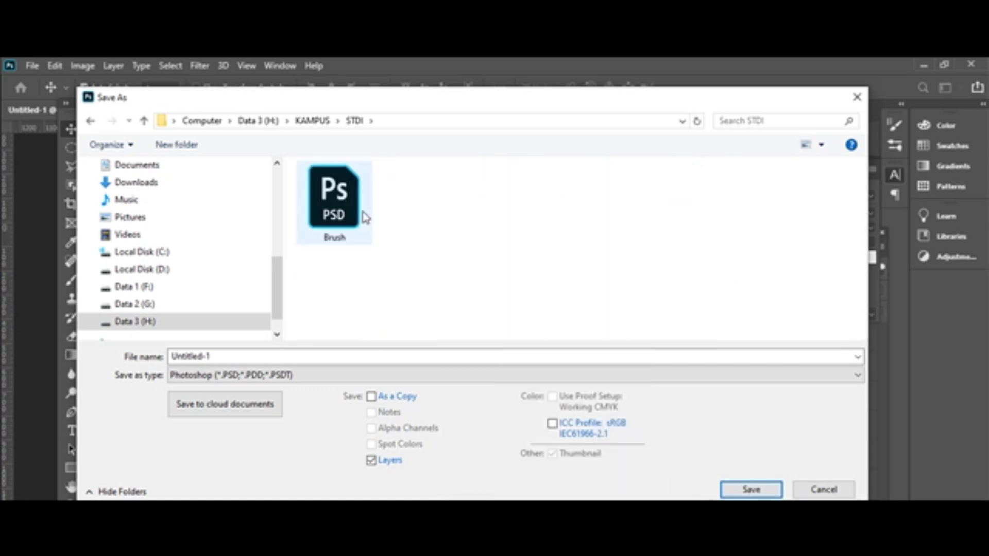
- Name the file Fotografer and save it in Photoshop format with layers and Maximize Compatibility enabled
{"action": "left_click", "coordinate": [237, 355]}
{"action": "left_click_drag", "start_coordinate": [237, 355], "coordinate": [142, 365]}
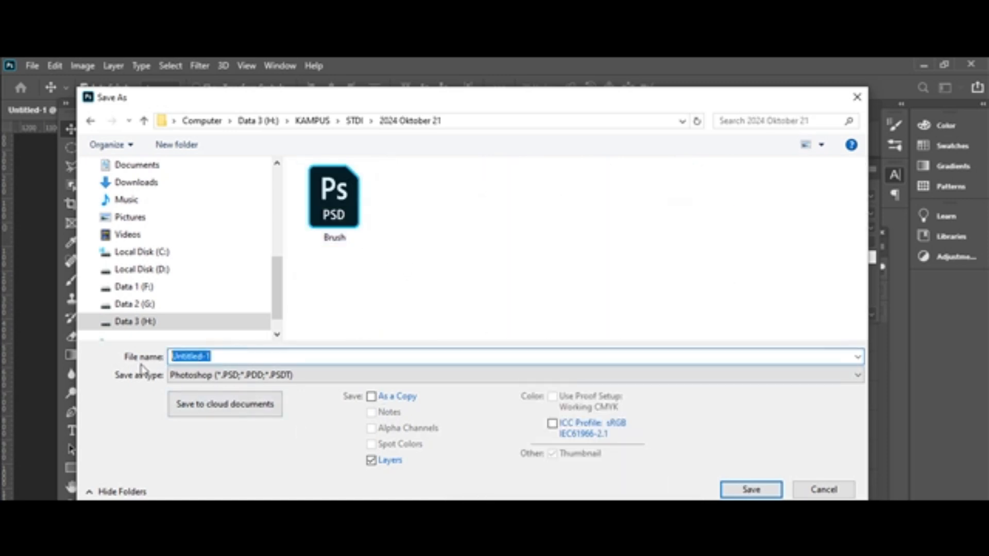
{"action": "type", "text": "Fotografer"}
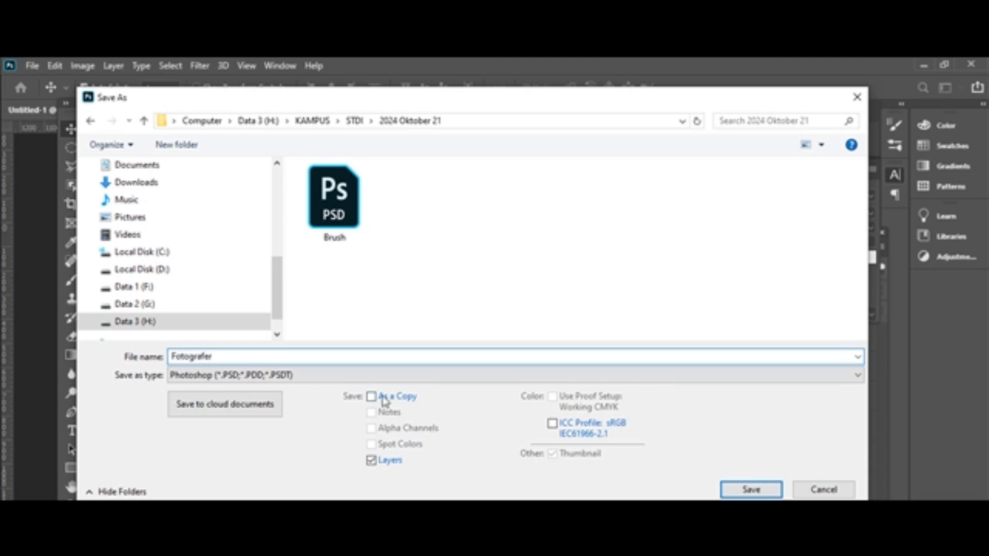
{"action": "left_click", "coordinate": [756, 489]}
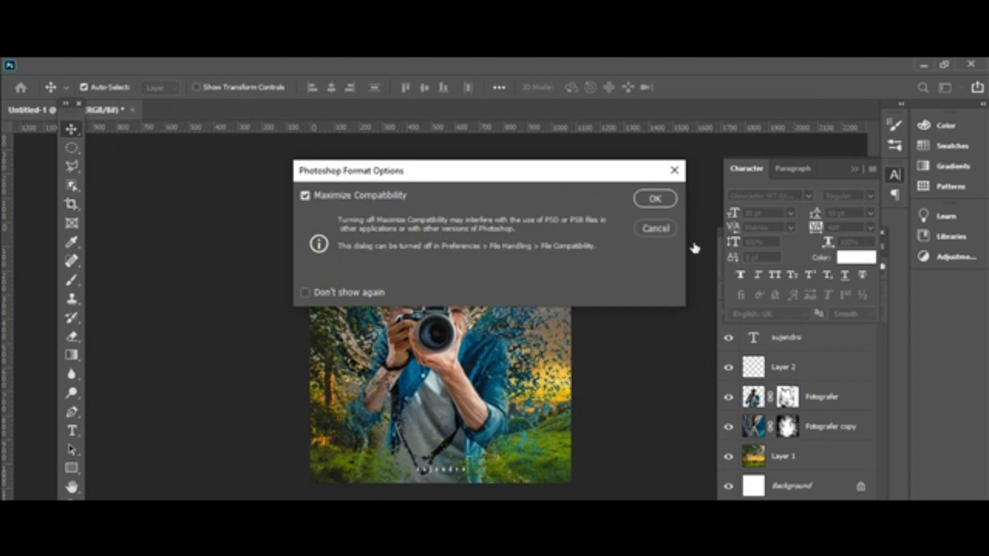
{"action": "left_click", "coordinate": [655, 198]}
- Save a JPEG copy named Fotografer in the same folder at quality 12 (Maximum), Progressive with 3 scans
{"action": "left_click", "coordinate": [32, 65]}
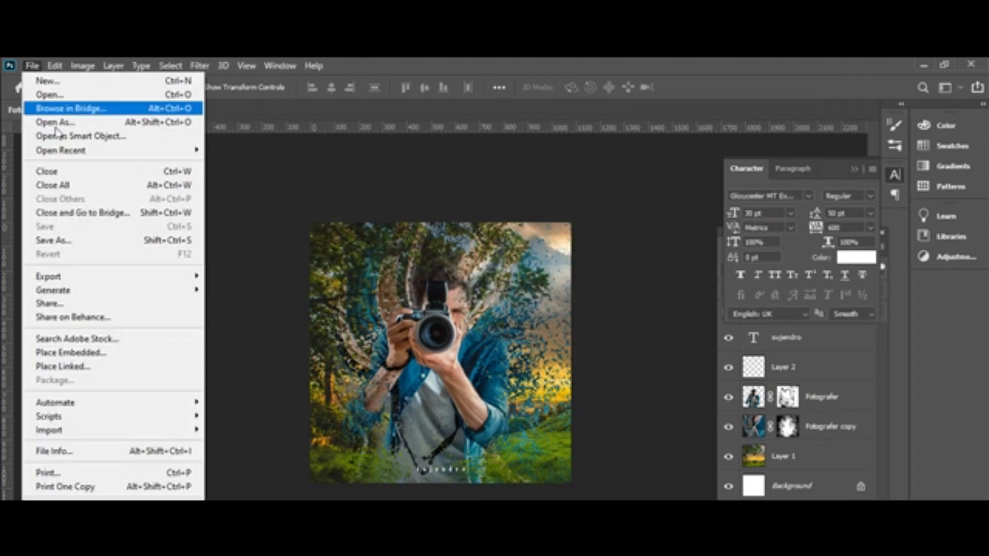
{"action": "left_click", "coordinate": [52, 240]}
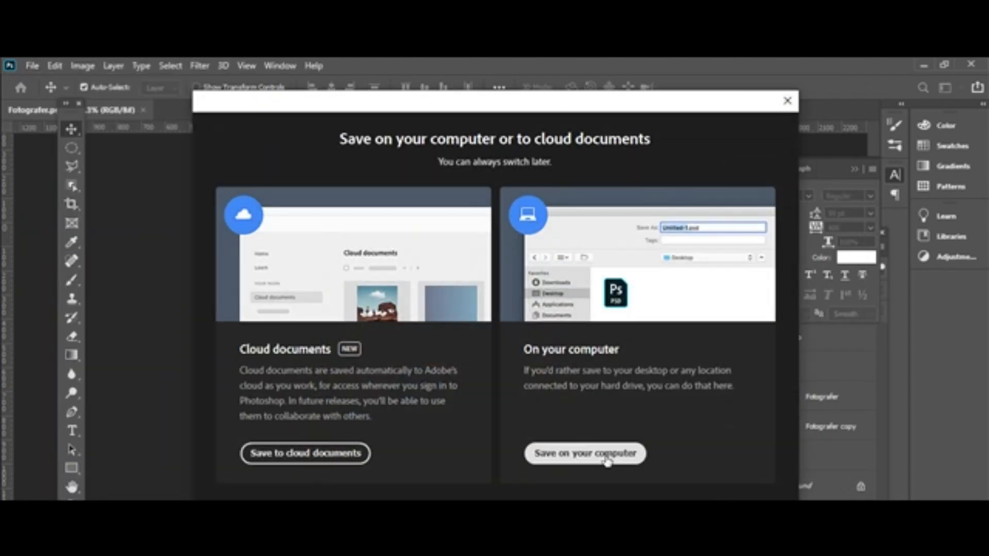
{"action": "left_click", "coordinate": [608, 457]}
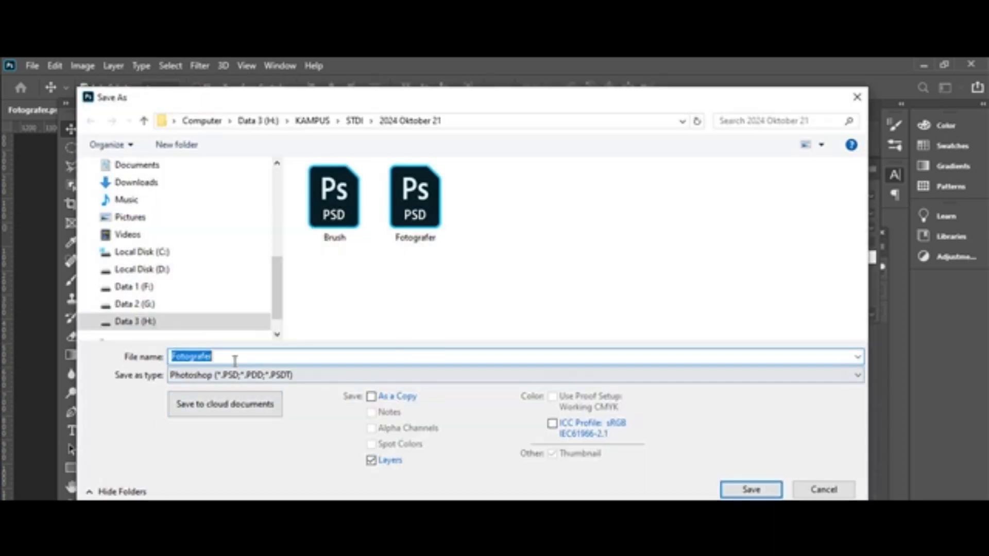
{"action": "left_click", "coordinate": [249, 380]}
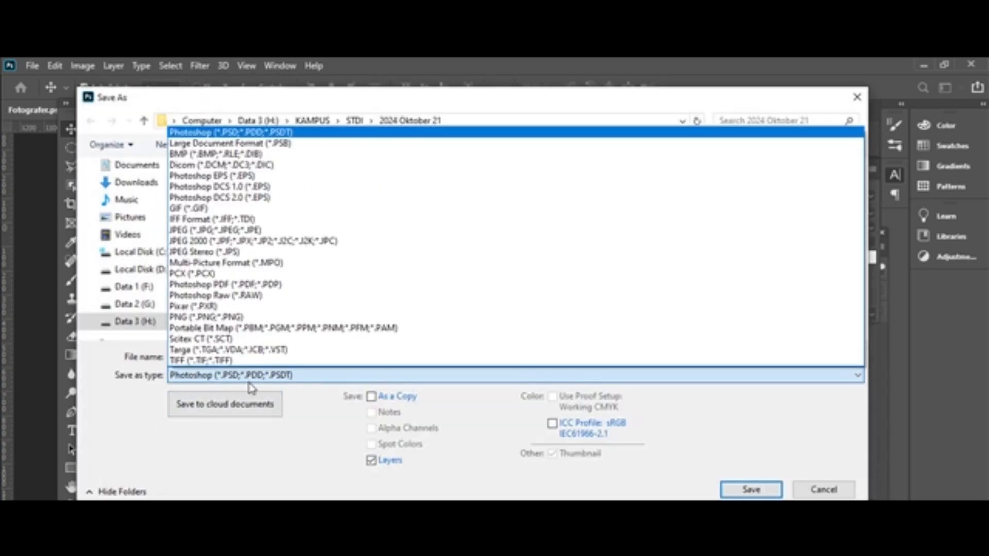
{"action": "left_click", "coordinate": [258, 230]}
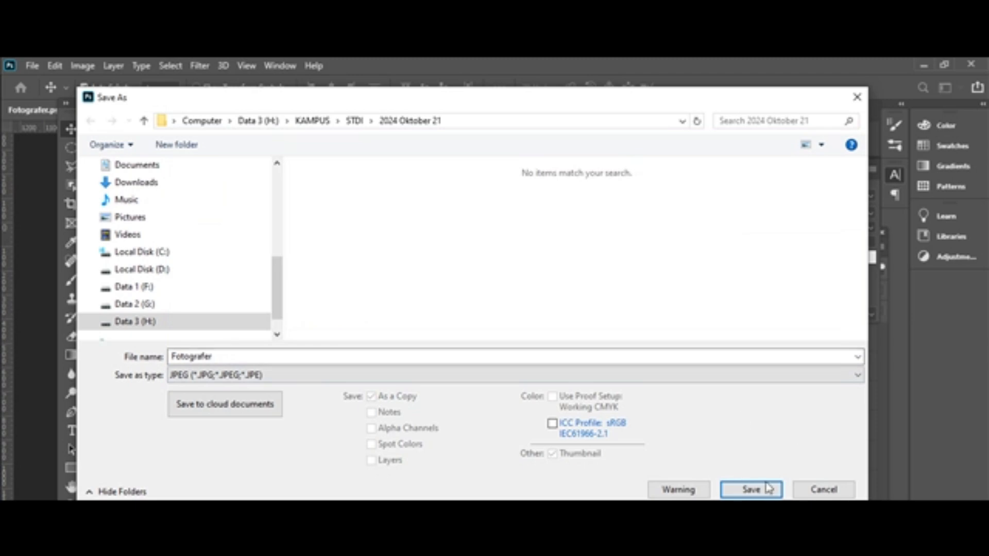
{"action": "left_click", "coordinate": [751, 489]}
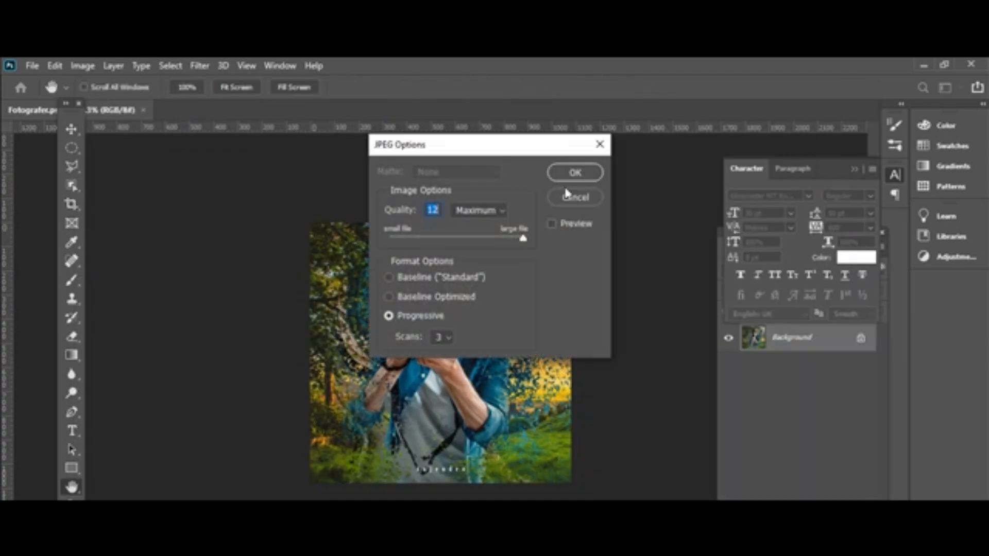
{"action": "left_click", "coordinate": [575, 173]}
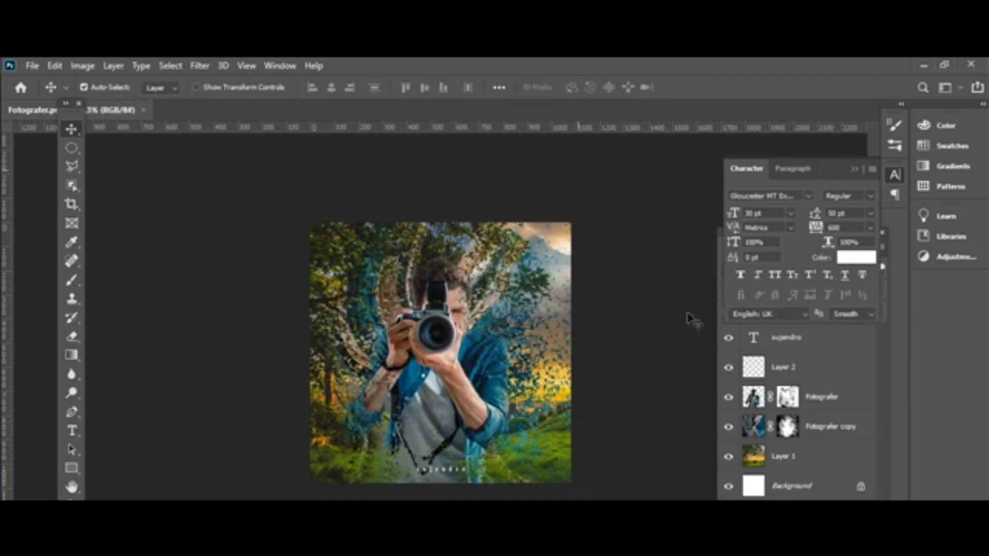